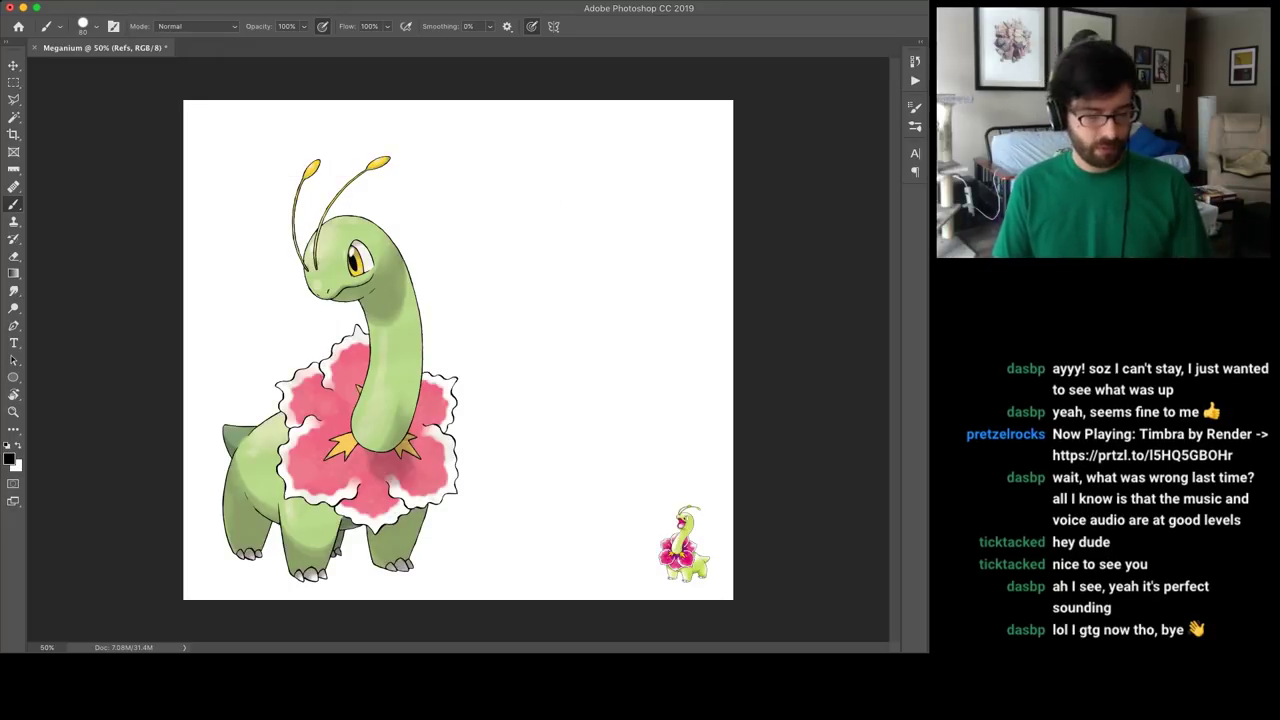
Add the Bayleef reference artwork to the canvas and move it clear of the large Meganium, side by side.
key(ctrl+v)
key(v)
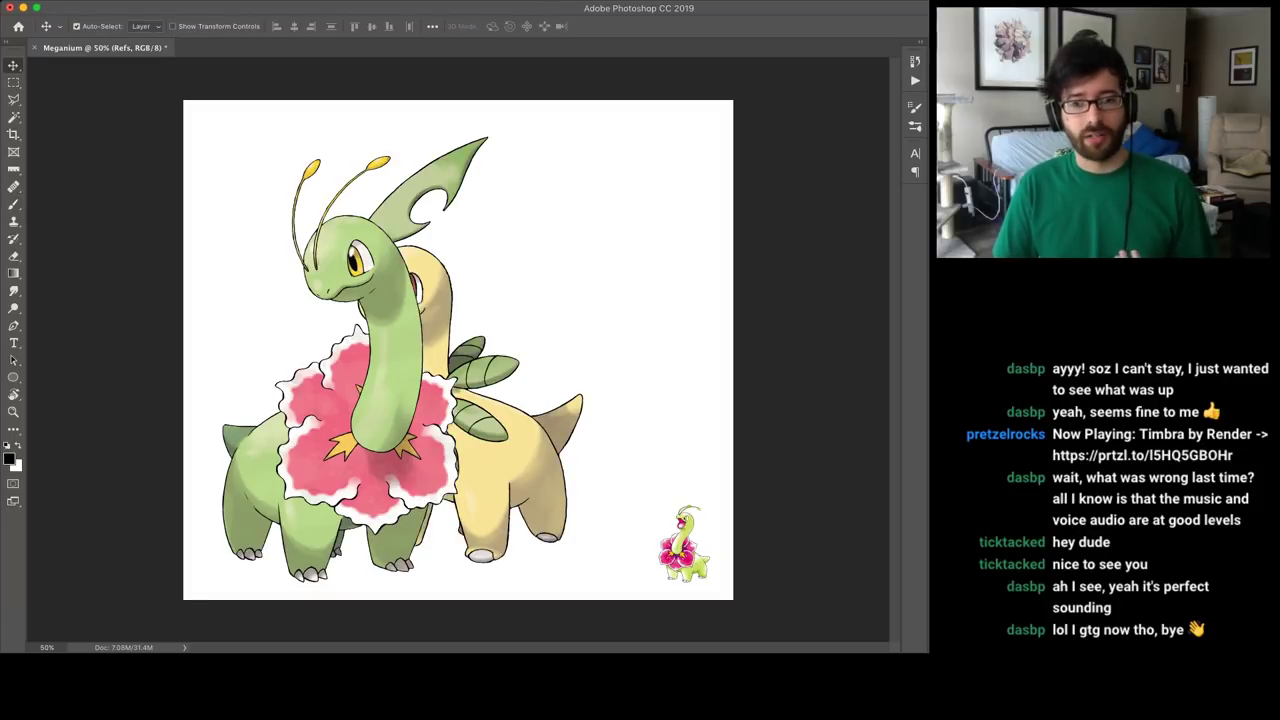
drag(510, 470, 648, 470)
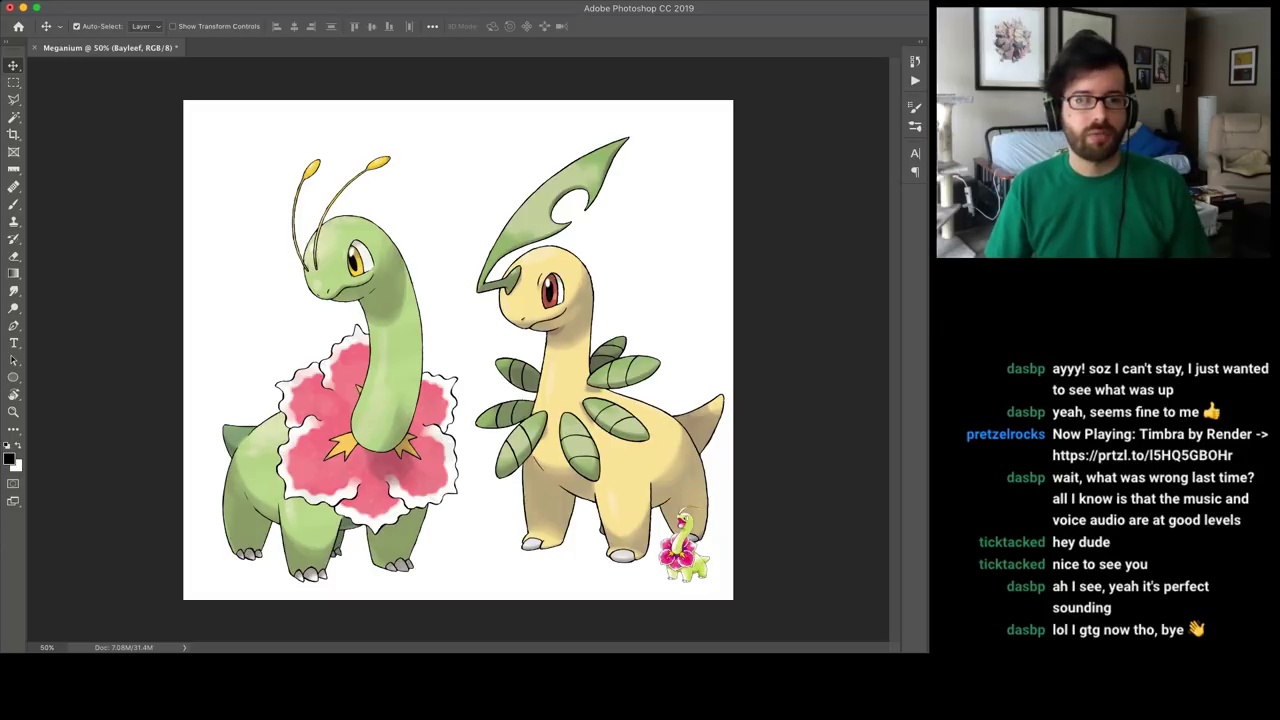
Work on the Chikorita reference layer and hide the large Meganium and Bayleef artworks, keeping the small Meganium sprite.
key(ctrl+v)
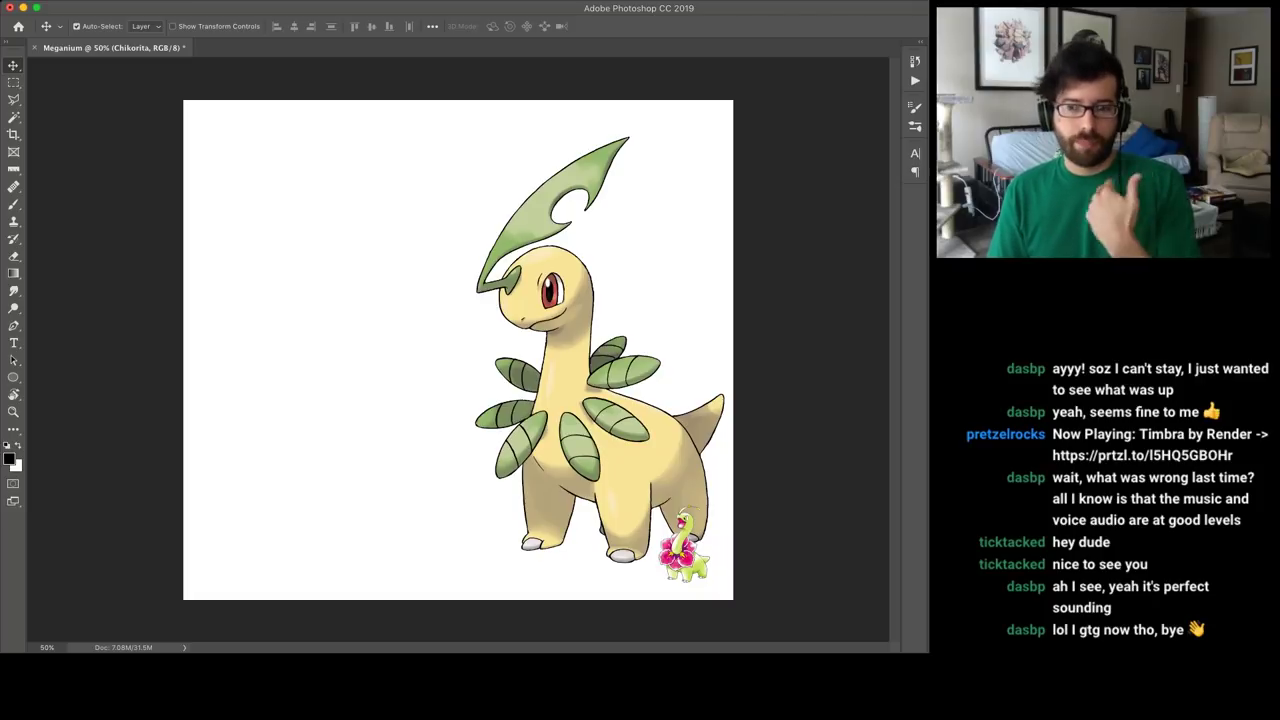
key(super+)
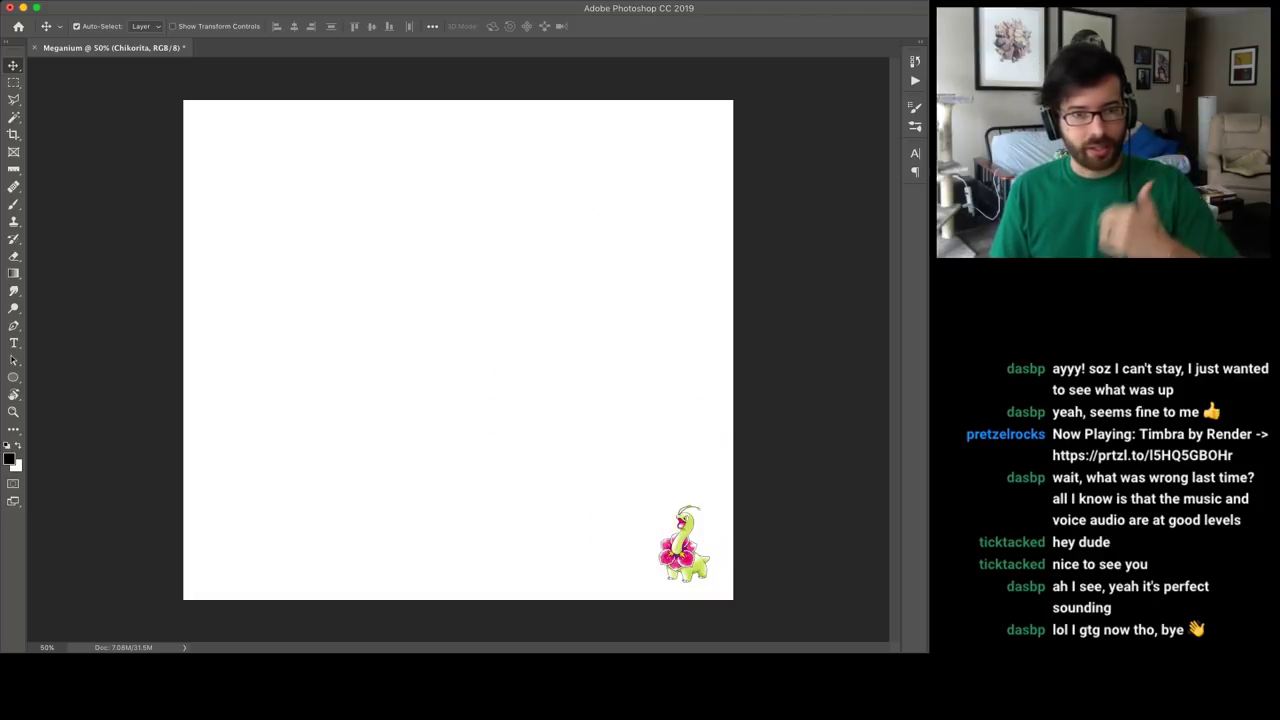
key(super+v)
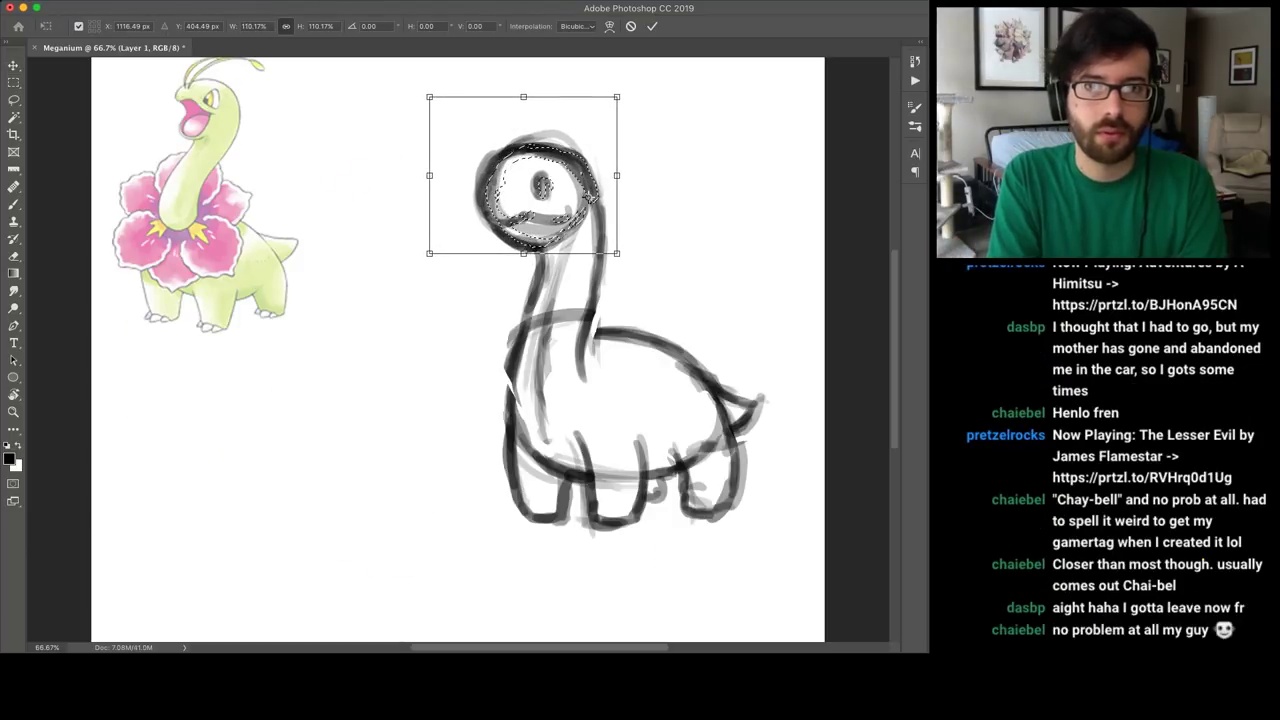
Apply the 110.17% enlargement to the sketched head and clear the selection.
key(Return)
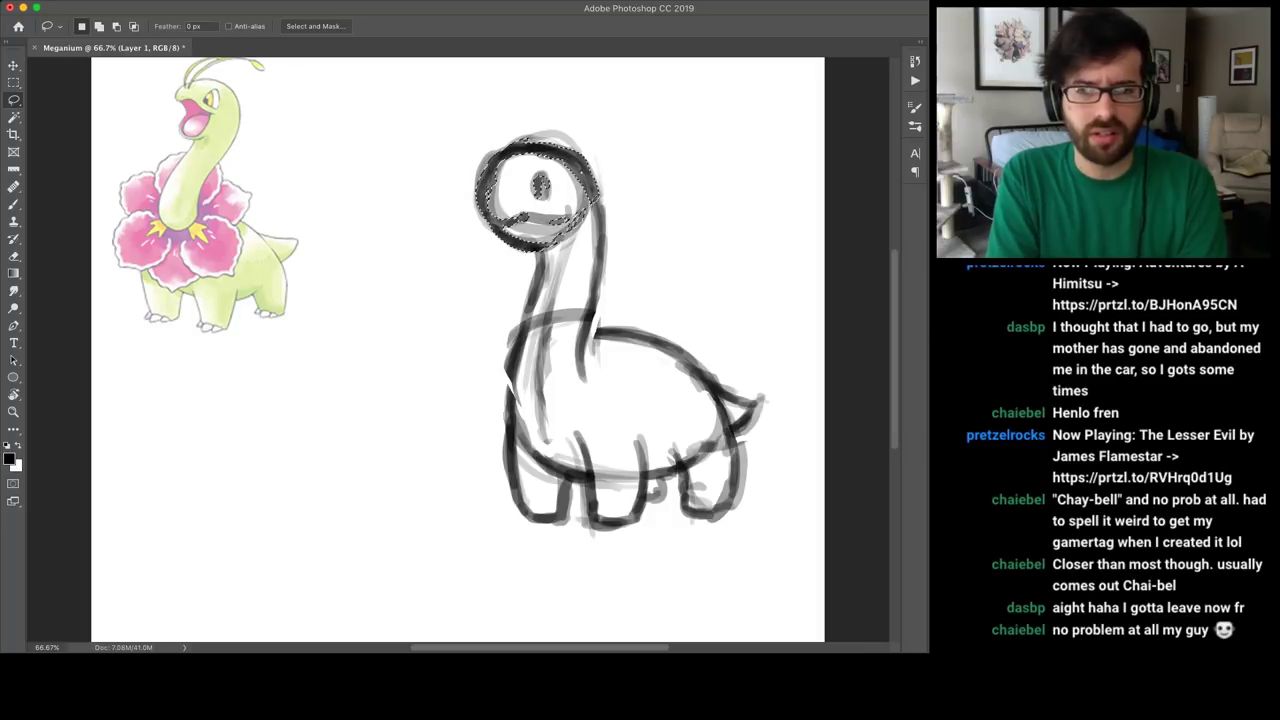
key(super+d)
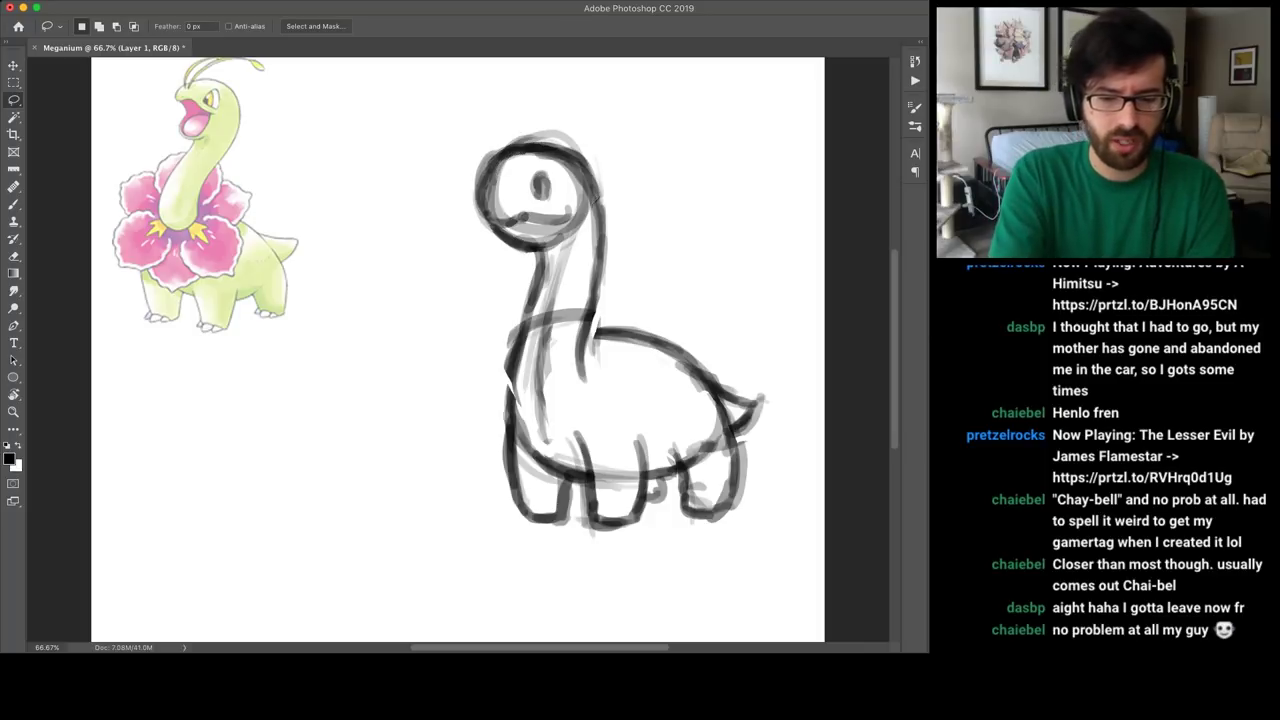
key(super+minus)
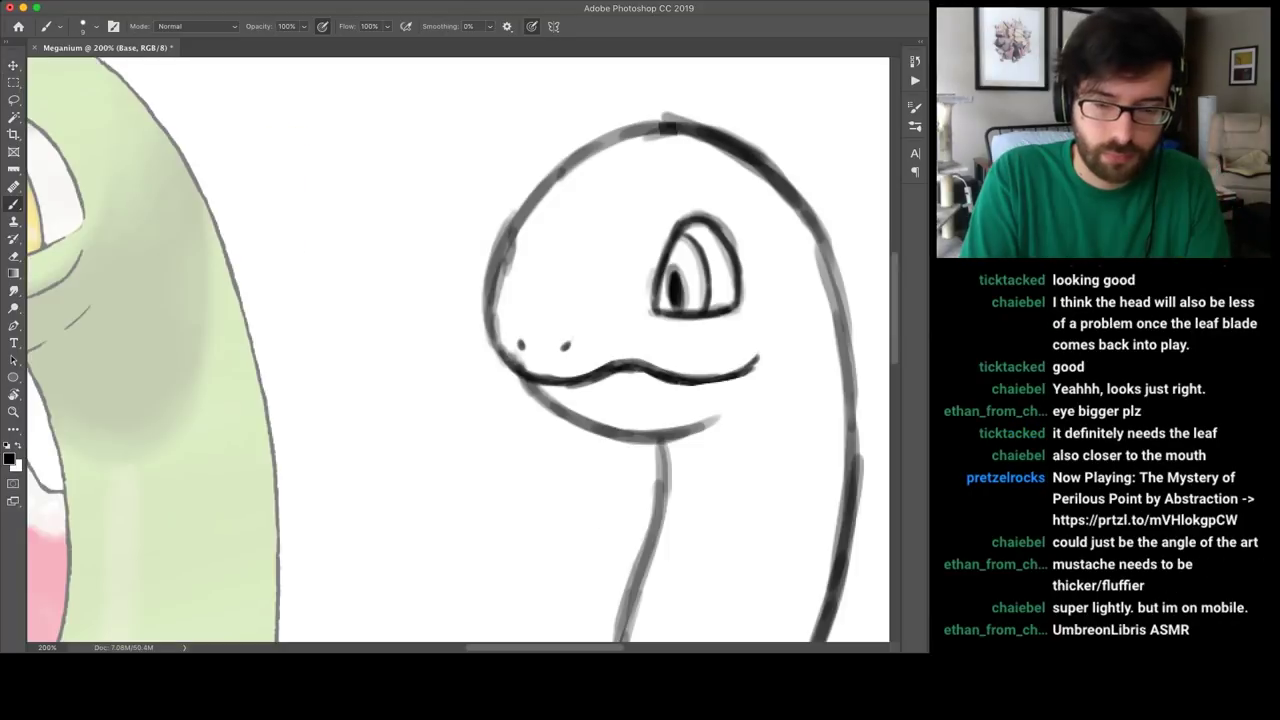
Draw over the line at the front of the mouth on the Base layer's head line art.
drag(504, 362, 576, 387)
key(super+0)
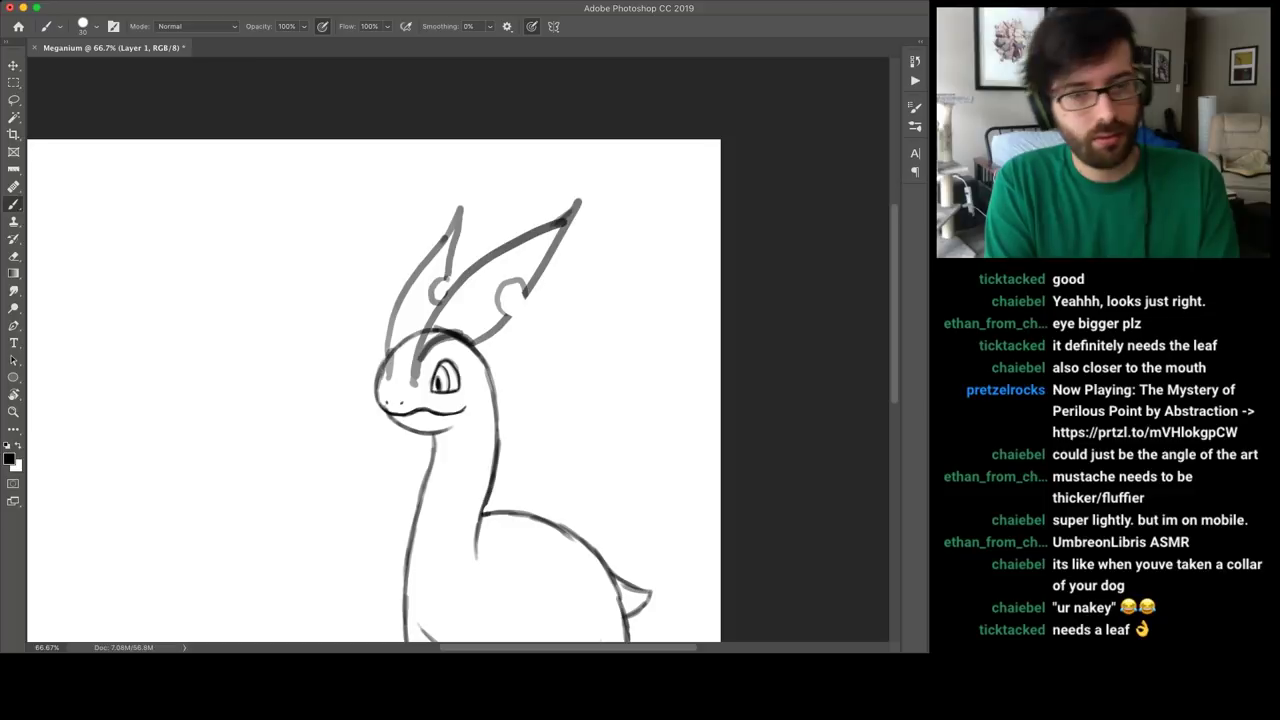
Examine the head-leaf sketches up close and against the proportions of the whole creature.
key(super+minus)
key(super+minus)
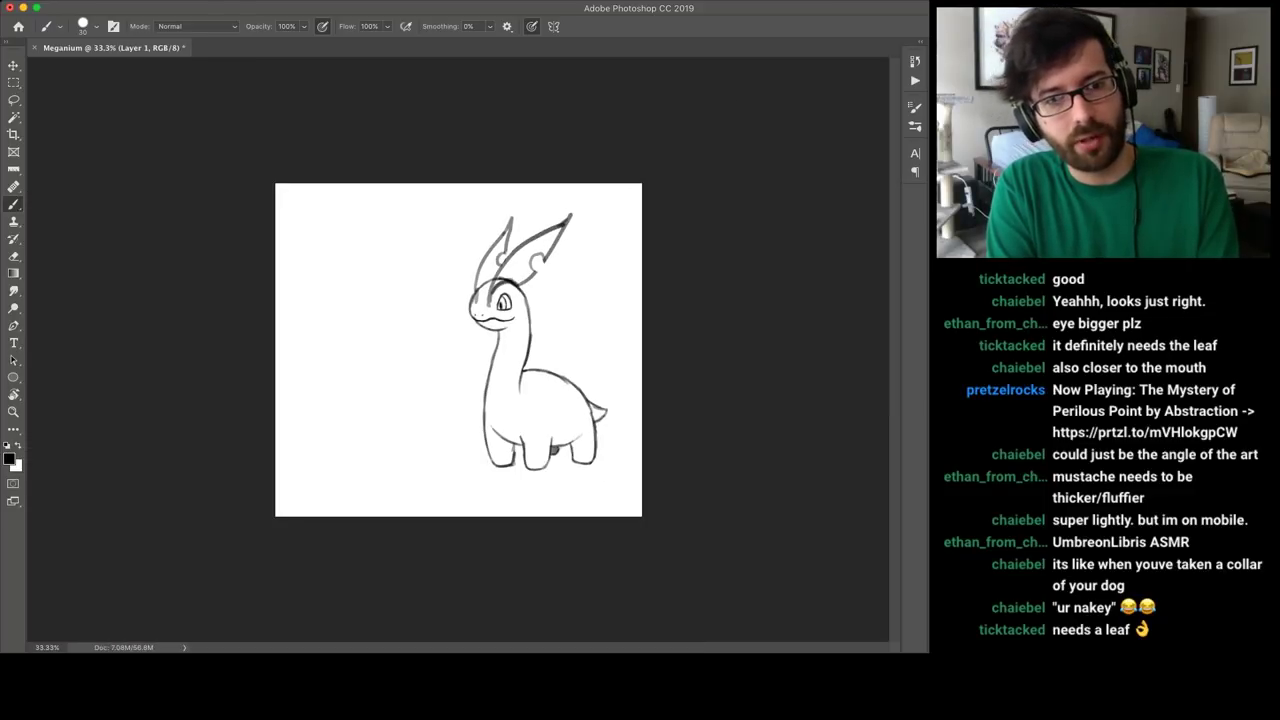
key(super+minus)
key(super+plus)
key(super+plus)
key(super+plus)
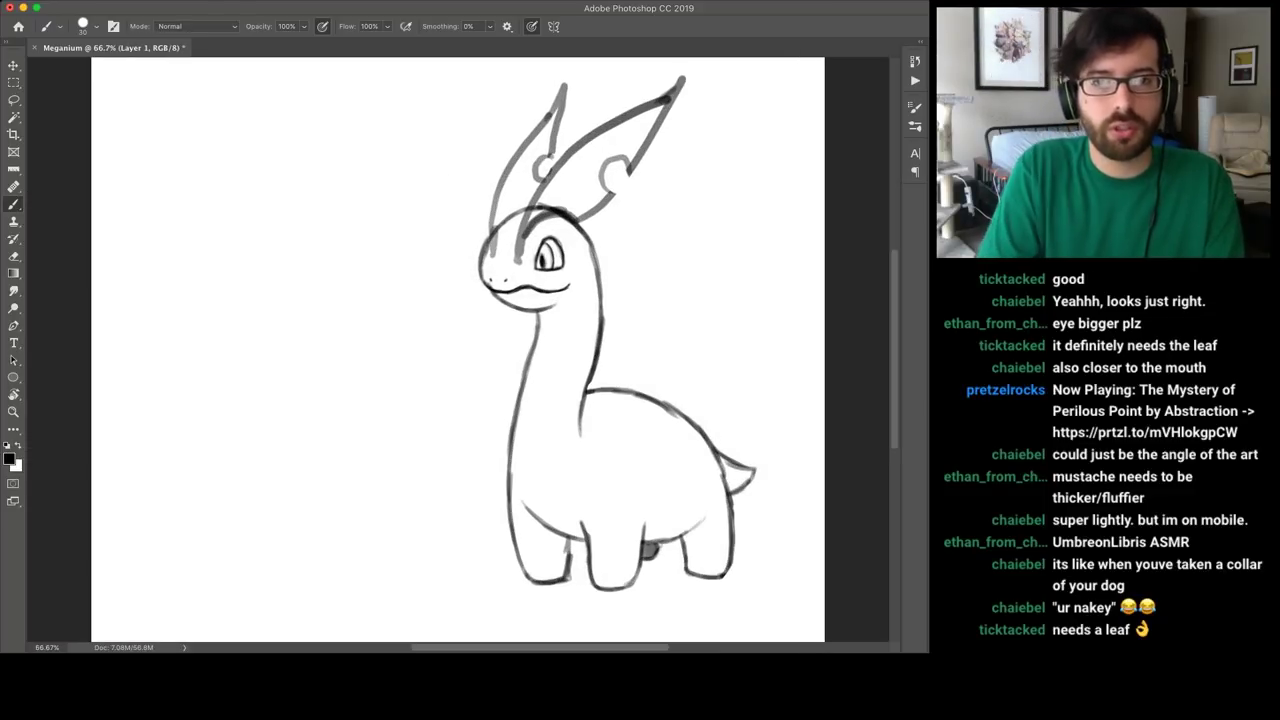
key(super+equal)
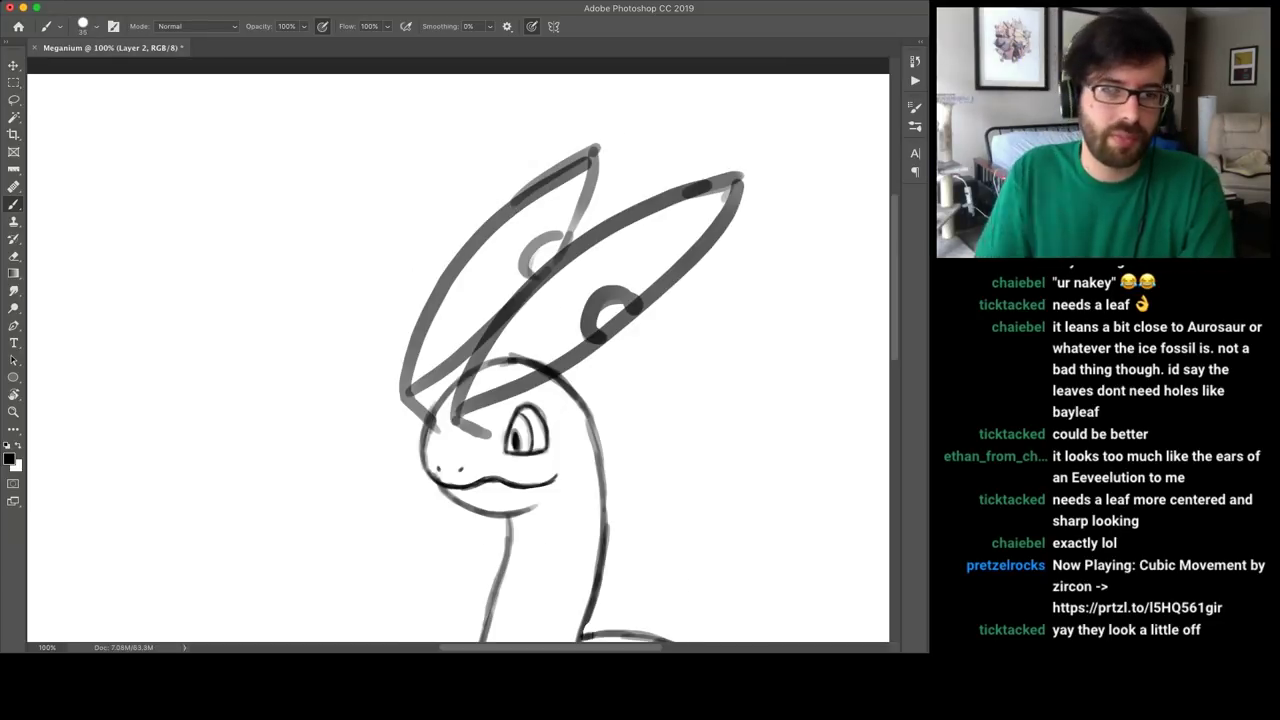
key(super+minus)
key(super+minus)
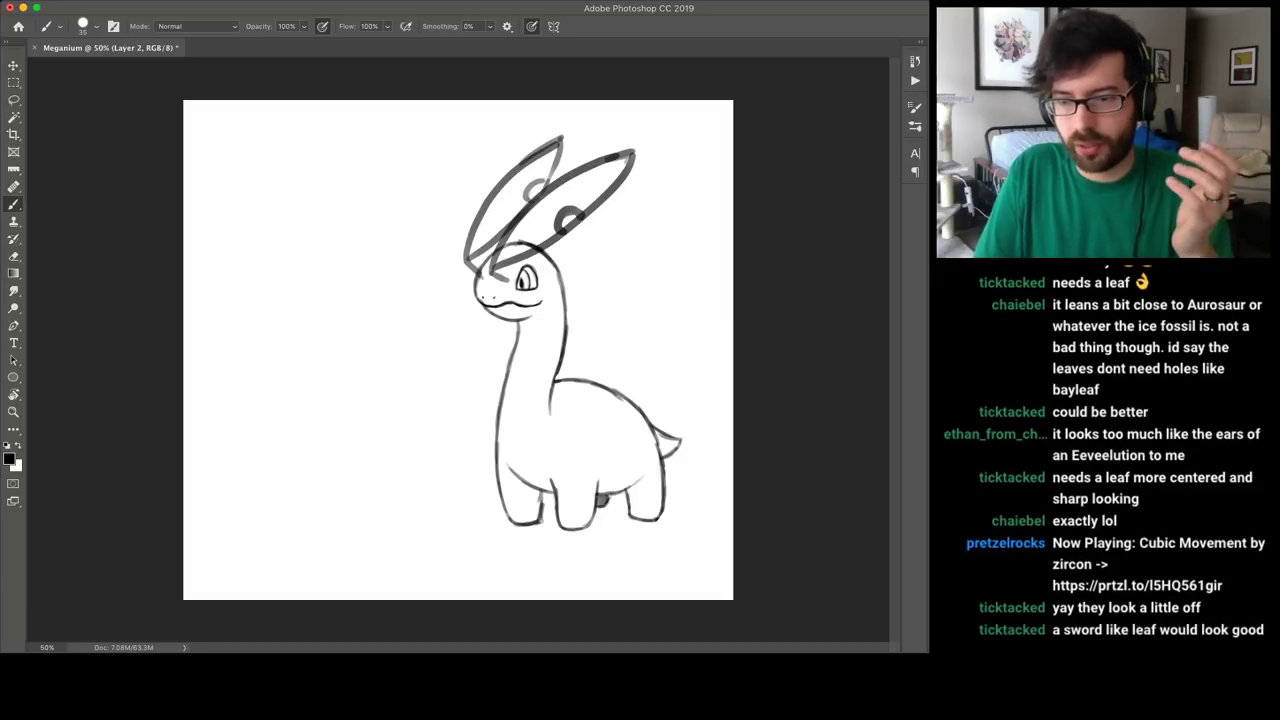
Hide both head-leaf sketches and start a new layer over the base line art.
key(super+z)
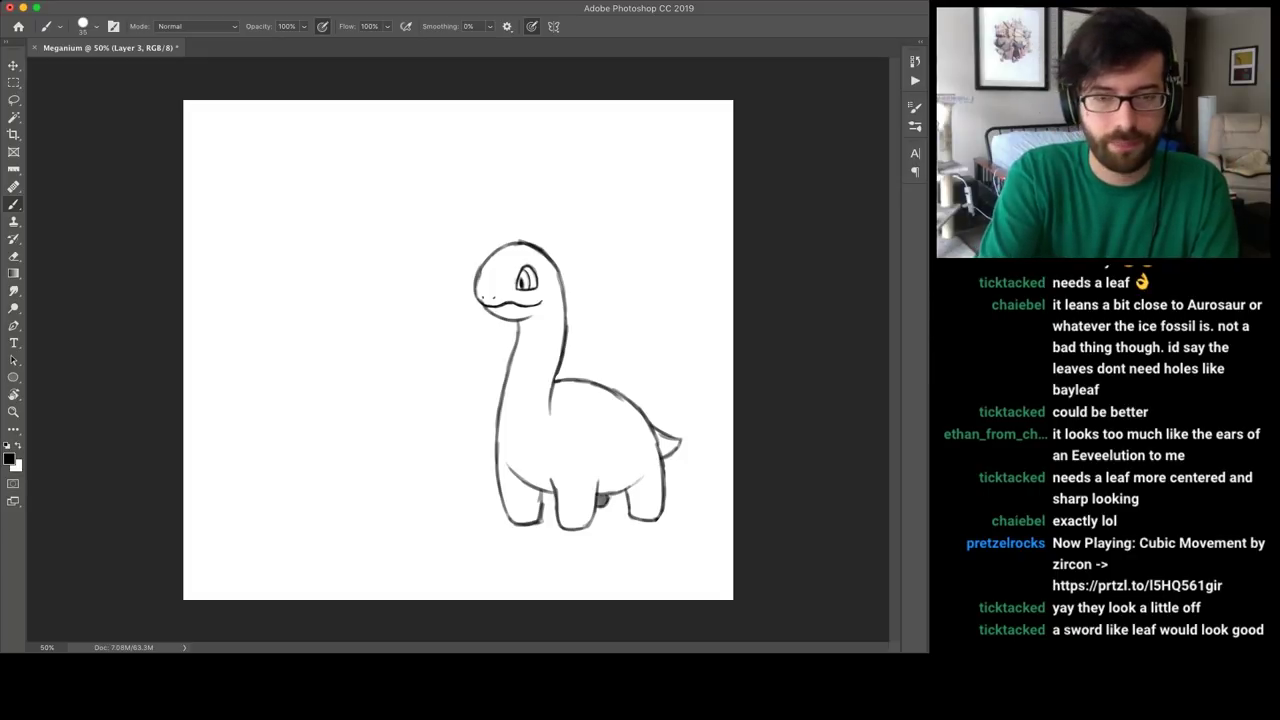
key(super+plus)
key(super+plus)
scroll(458, 349, up, 3)
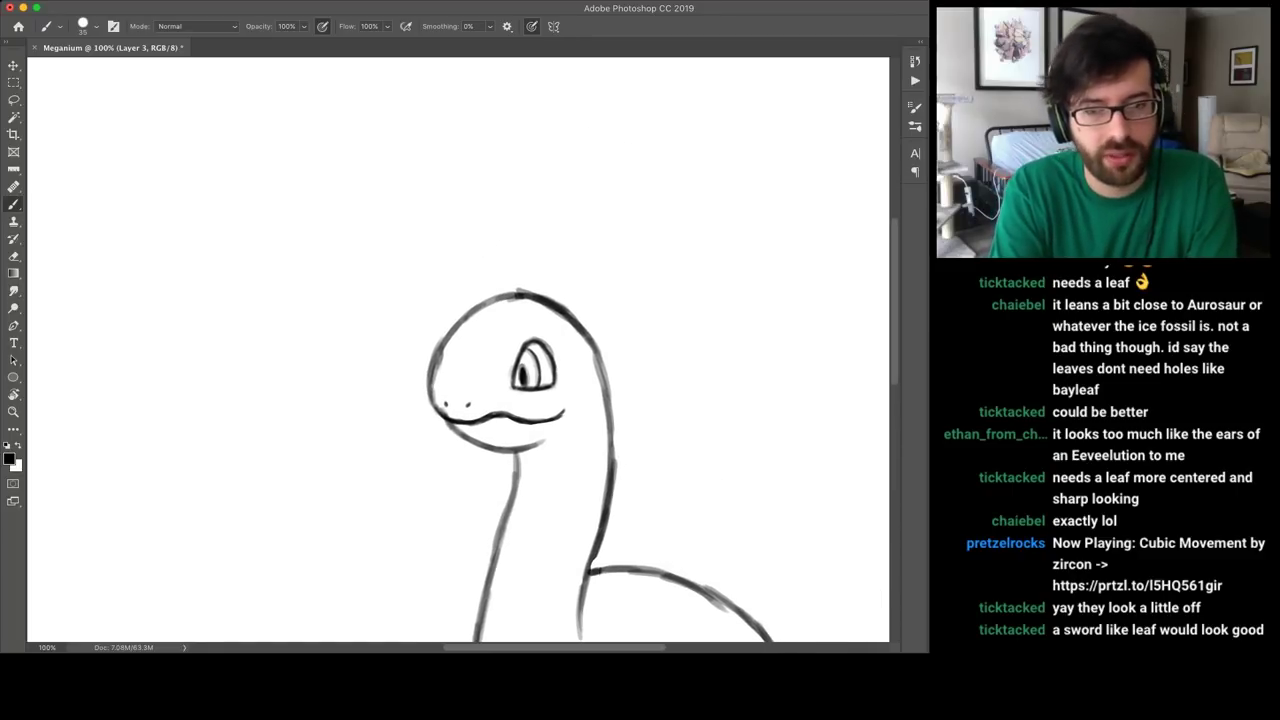
scroll(456, 349, down, 3)
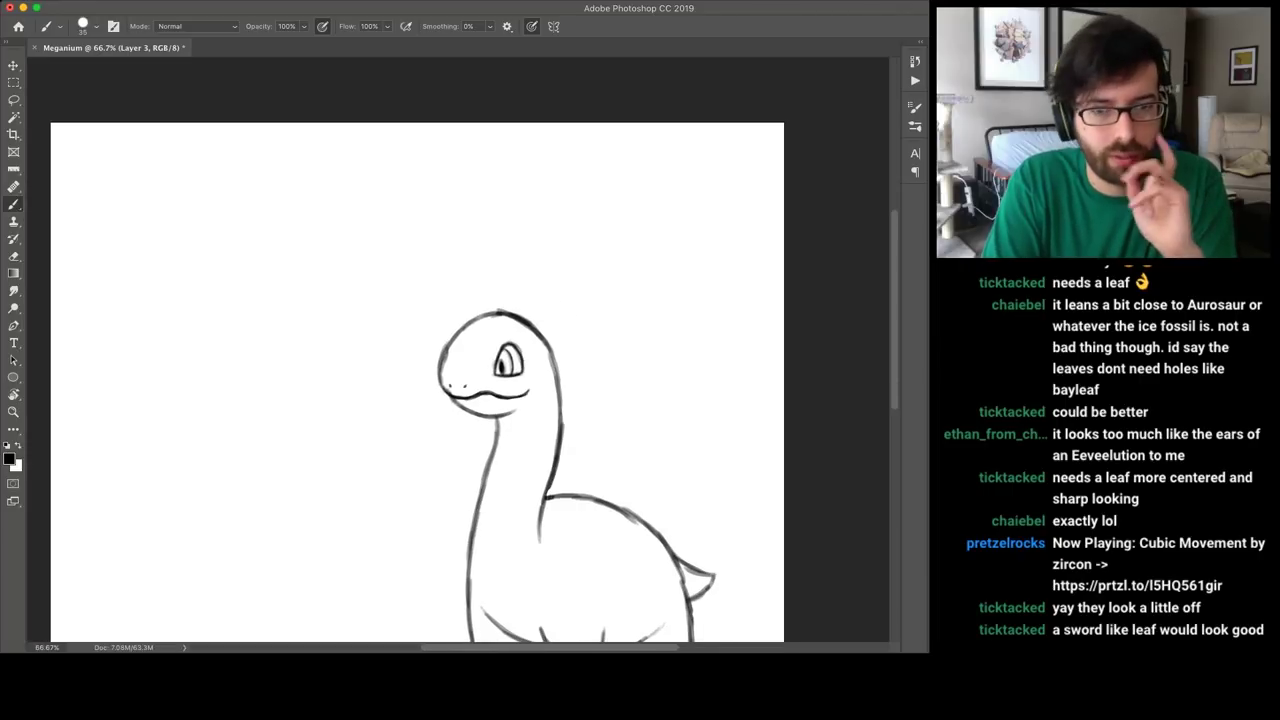
Try a single pointed leaf on the forehead, undo it, and sketch a stemmed leaf with a midrib and lobed edge instead.
mouse_move(465, 355)
mouse_down()
mouse_move(600, 150)
mouse_move(400, 312)
mouse_up()
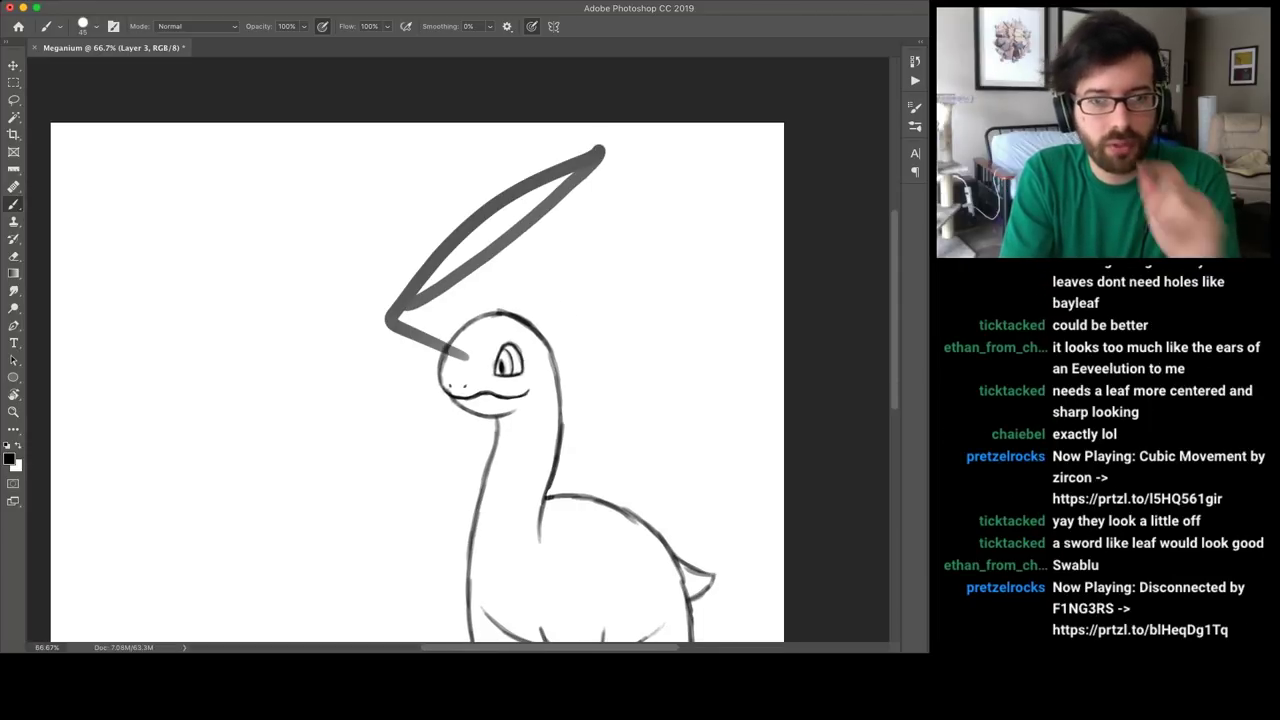
key(super+z)
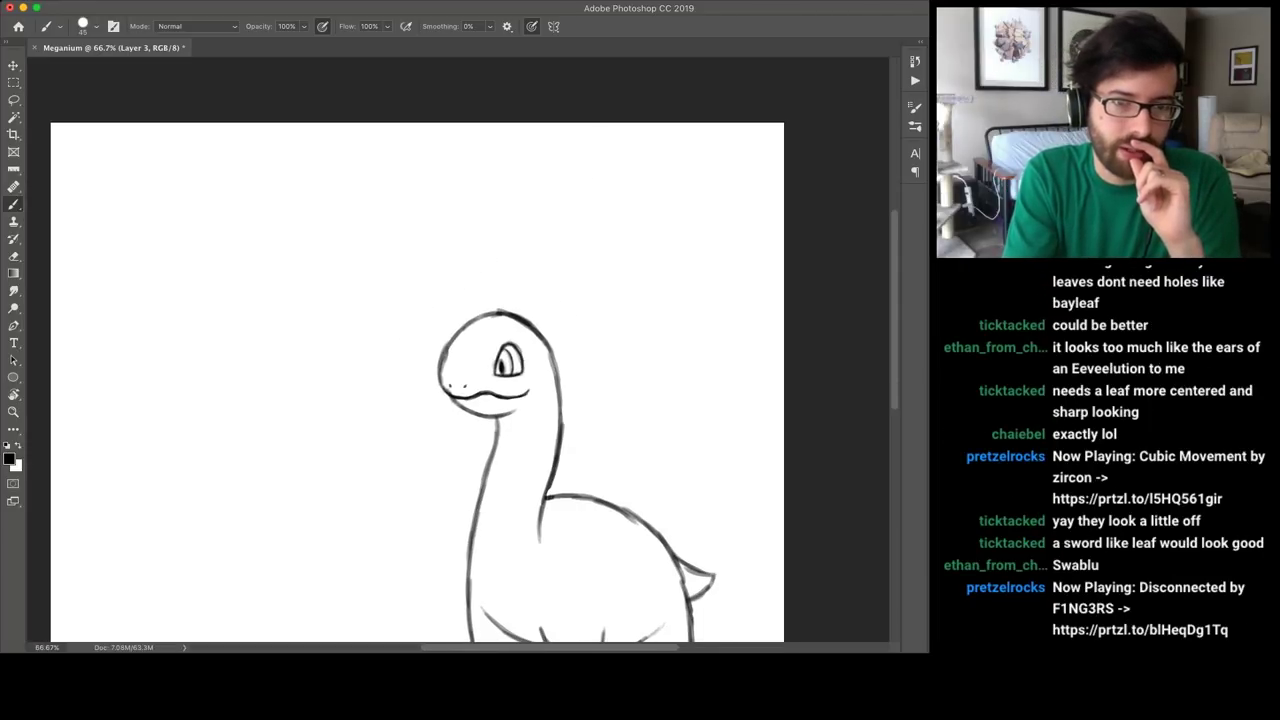
mouse_move(470, 357)
mouse_down()
mouse_move(425, 331)
mouse_move(560, 176)
mouse_up()
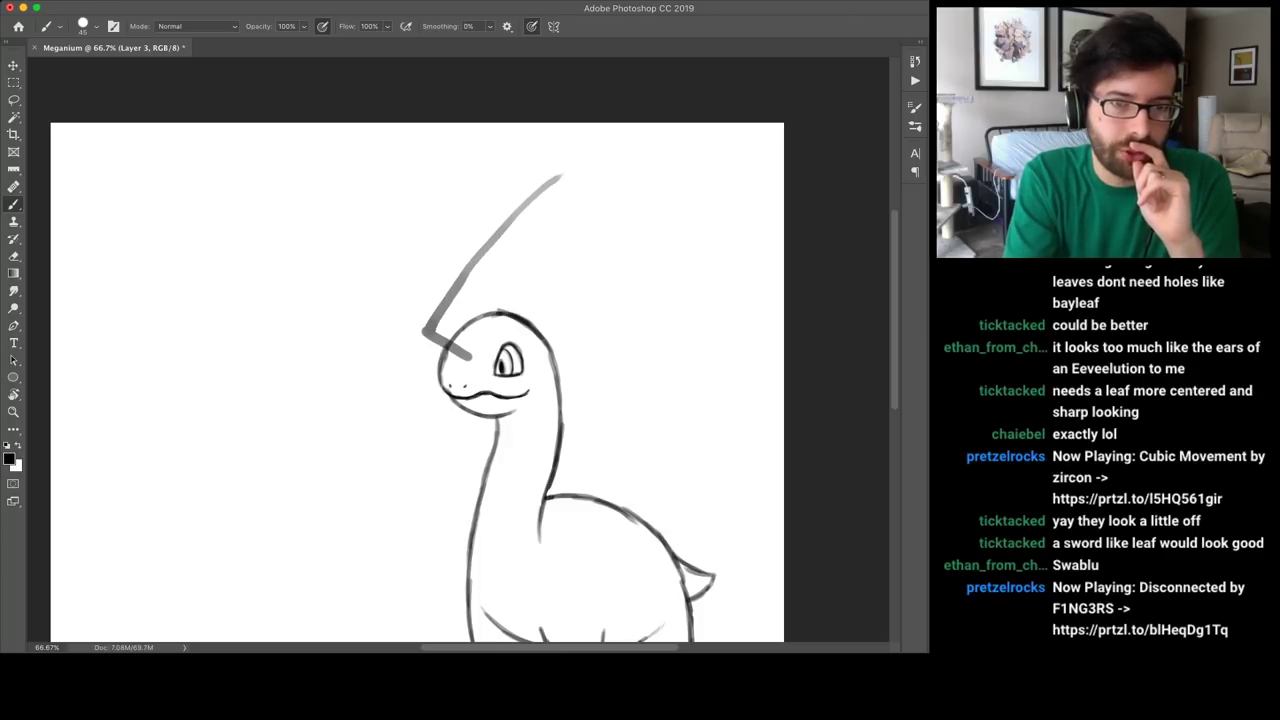
mouse_move(424, 333)
mouse_down()
mouse_move(352, 265)
mouse_move(406, 262)
mouse_move(450, 177)
mouse_move(566, 180)
mouse_up()
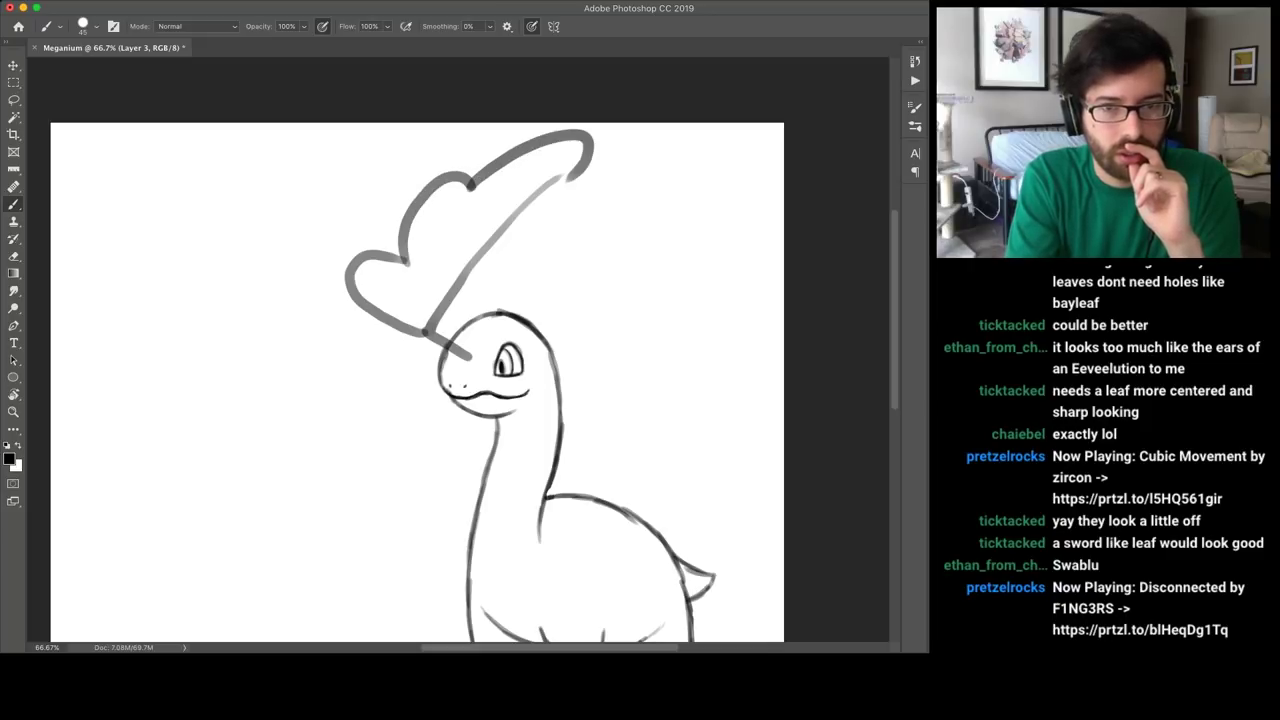
mouse_move(430, 333)
mouse_down()
mouse_move(505, 346)
mouse_move(548, 293)
mouse_move(556, 228)
mouse_move(592, 214)
mouse_move(566, 178)
mouse_up()
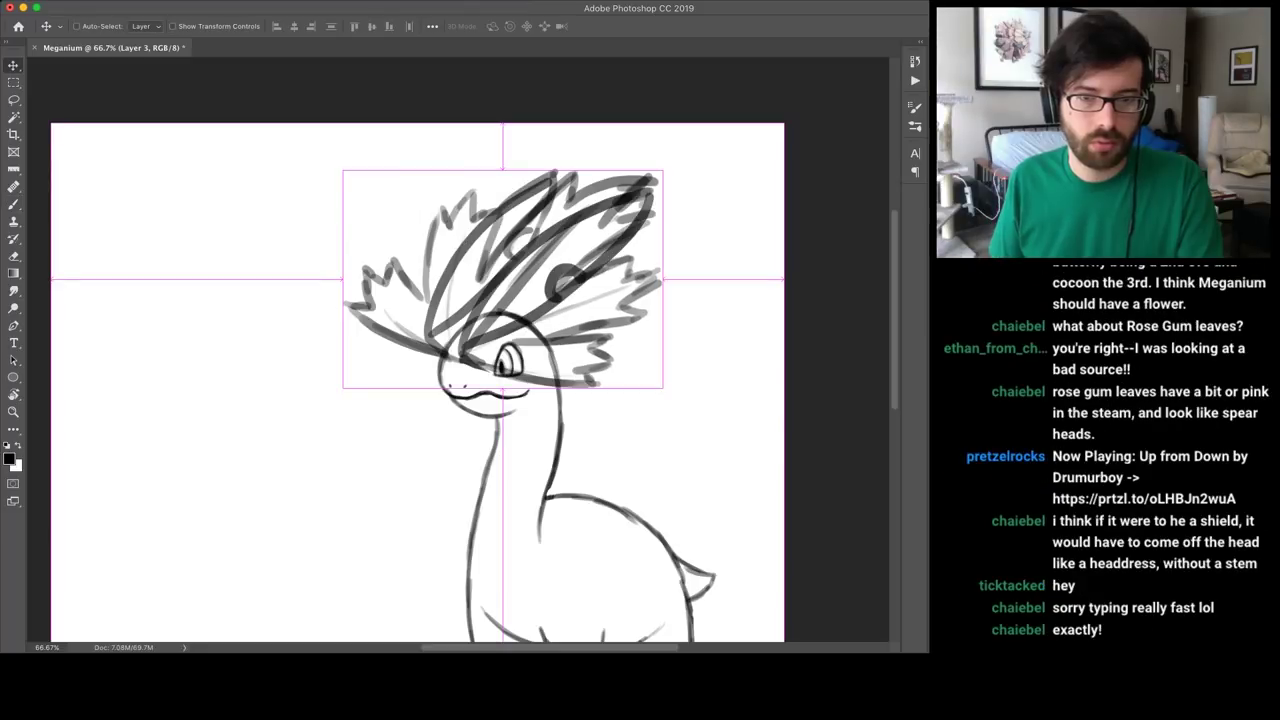
Undo the last move of the jagged head leaves and group the head-leaf sketch layers as "Head".
key(super+z)
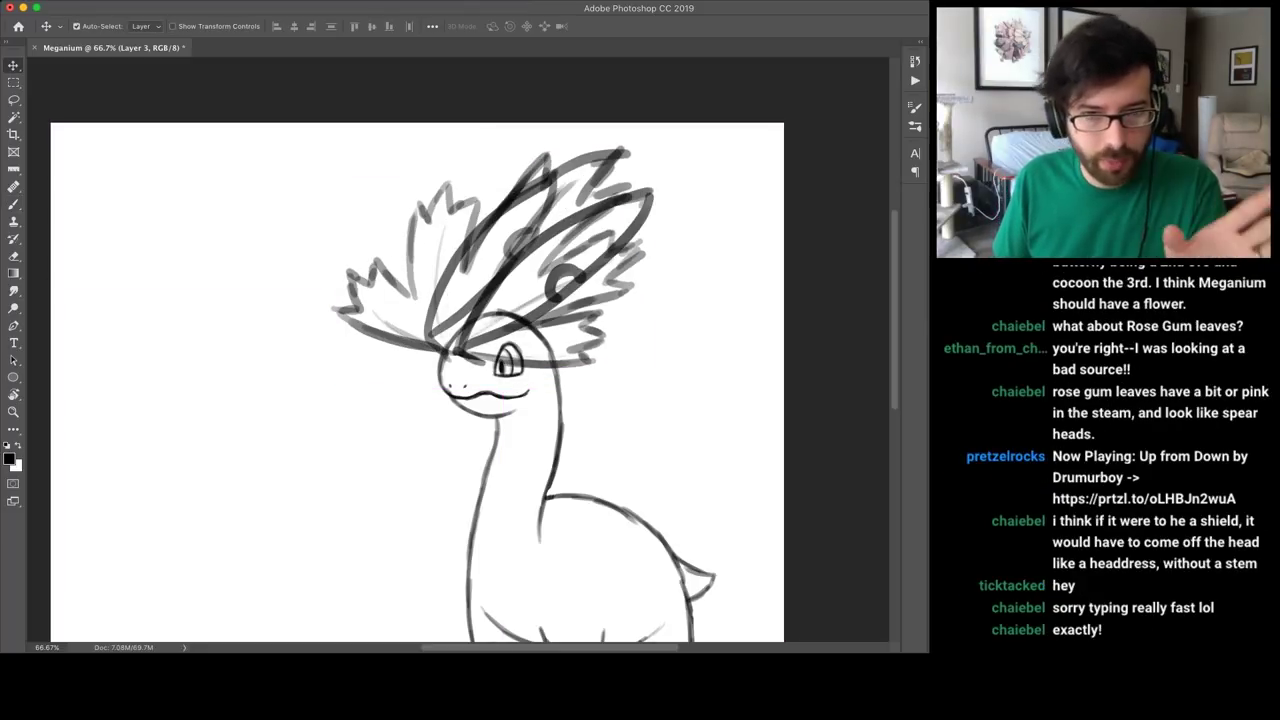
key(super+z)
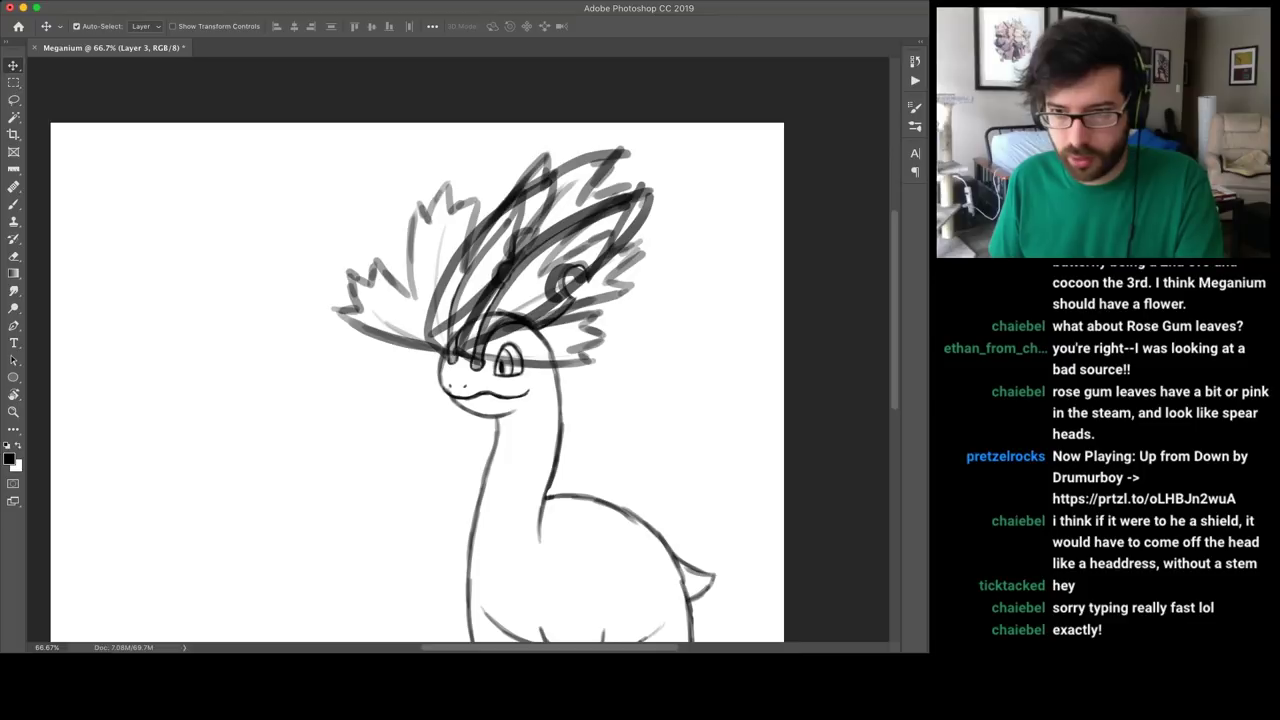
key(super+e)
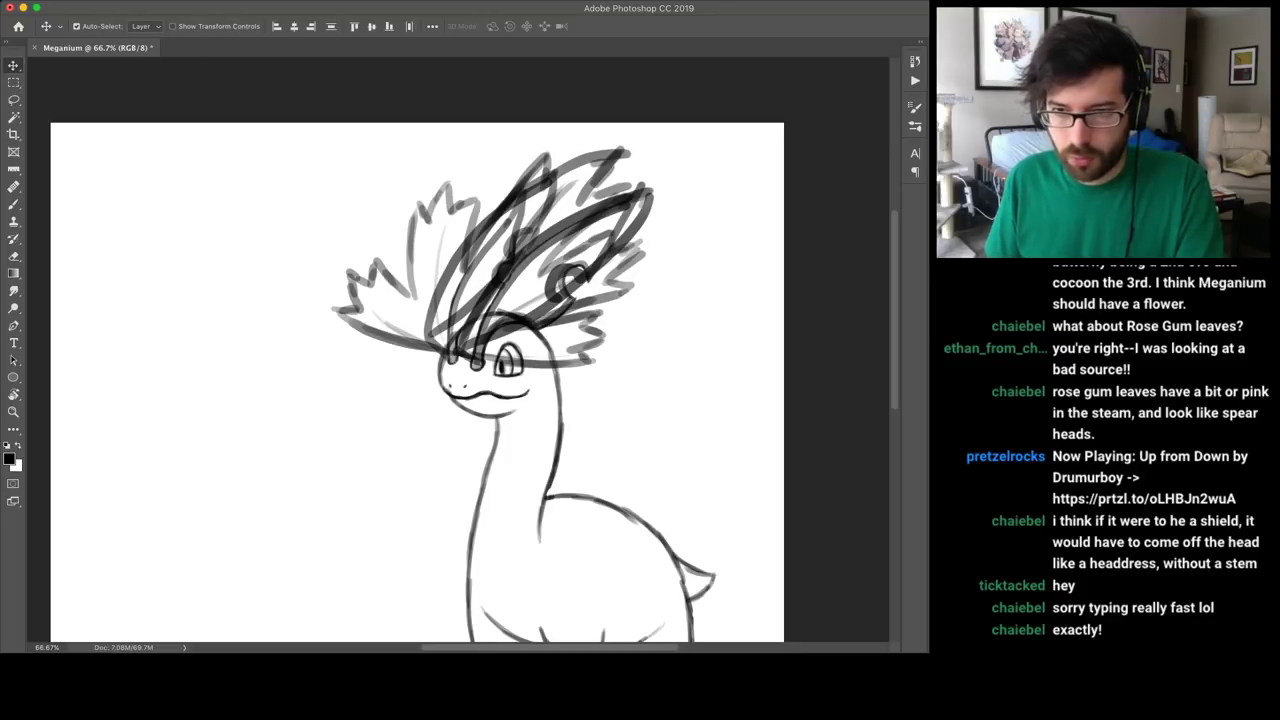
key(super+g)
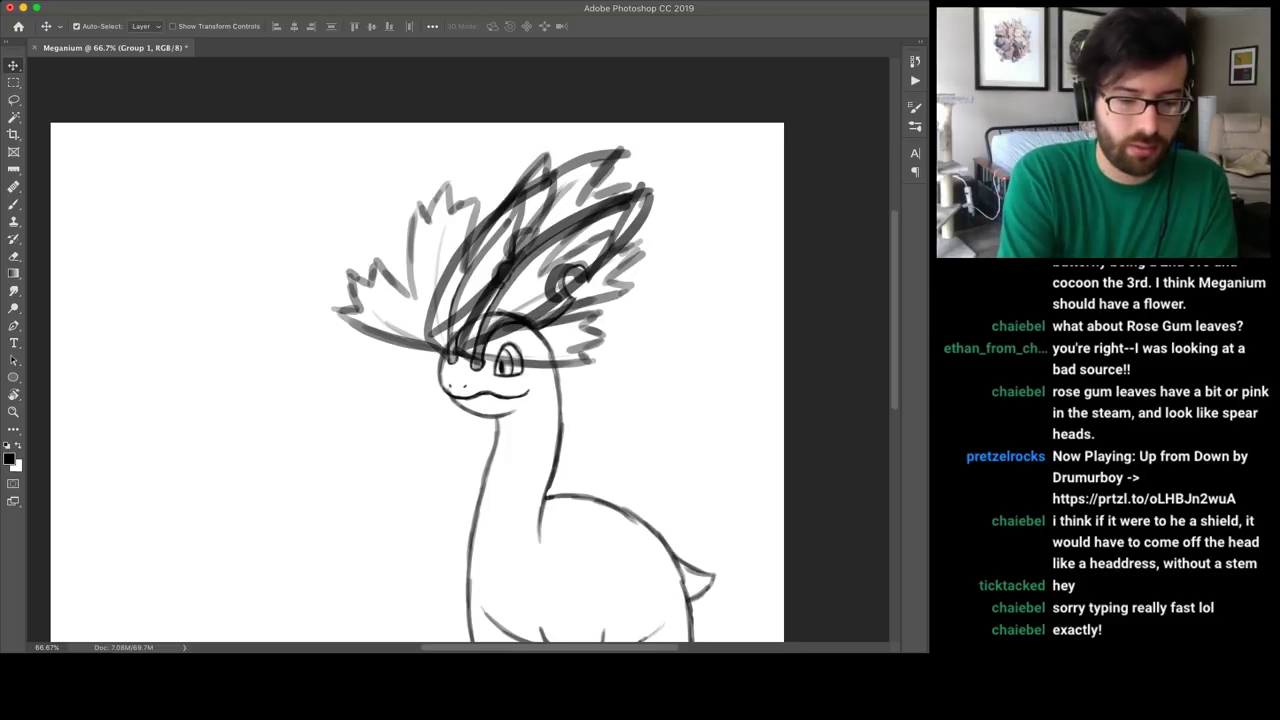
text(Head)
key(Return)
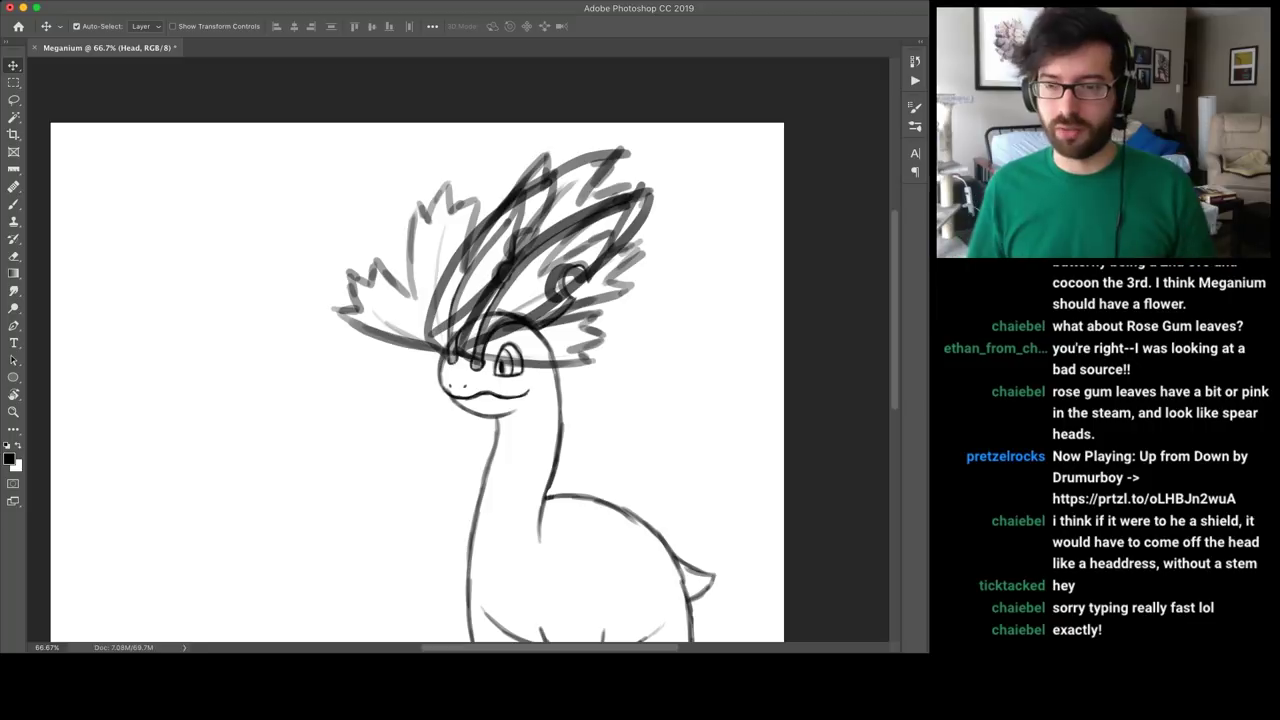
Add white ruffled borders along the edges of the neck flower's side and upper petals.
scroll(458, 382, left, 4)
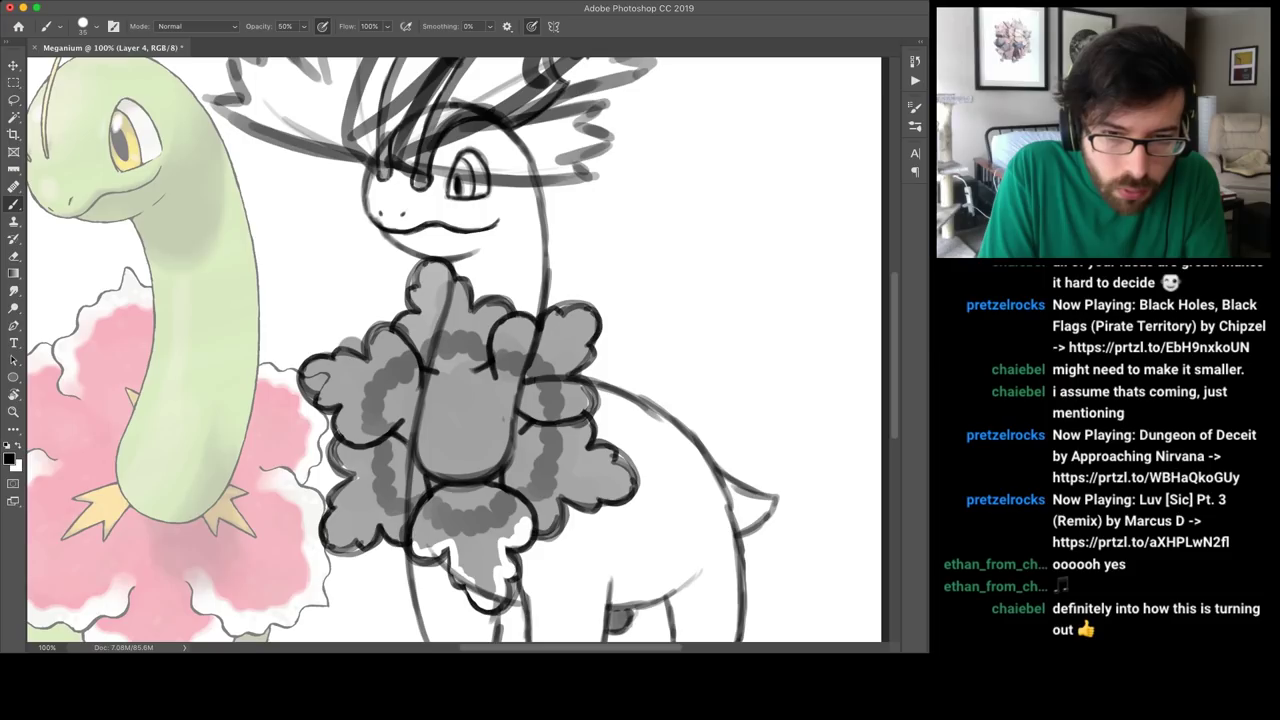
mouse_move(540, 528)
mouse_down()
mouse_move(558, 488)
mouse_move(590, 502)
mouse_move(628, 490)
mouse_move(603, 457)
mouse_move(582, 455)
mouse_move(586, 423)
mouse_move(565, 383)
mouse_move(589, 320)
mouse_move(556, 318)
mouse_move(547, 334)
mouse_move(506, 326)
mouse_up()
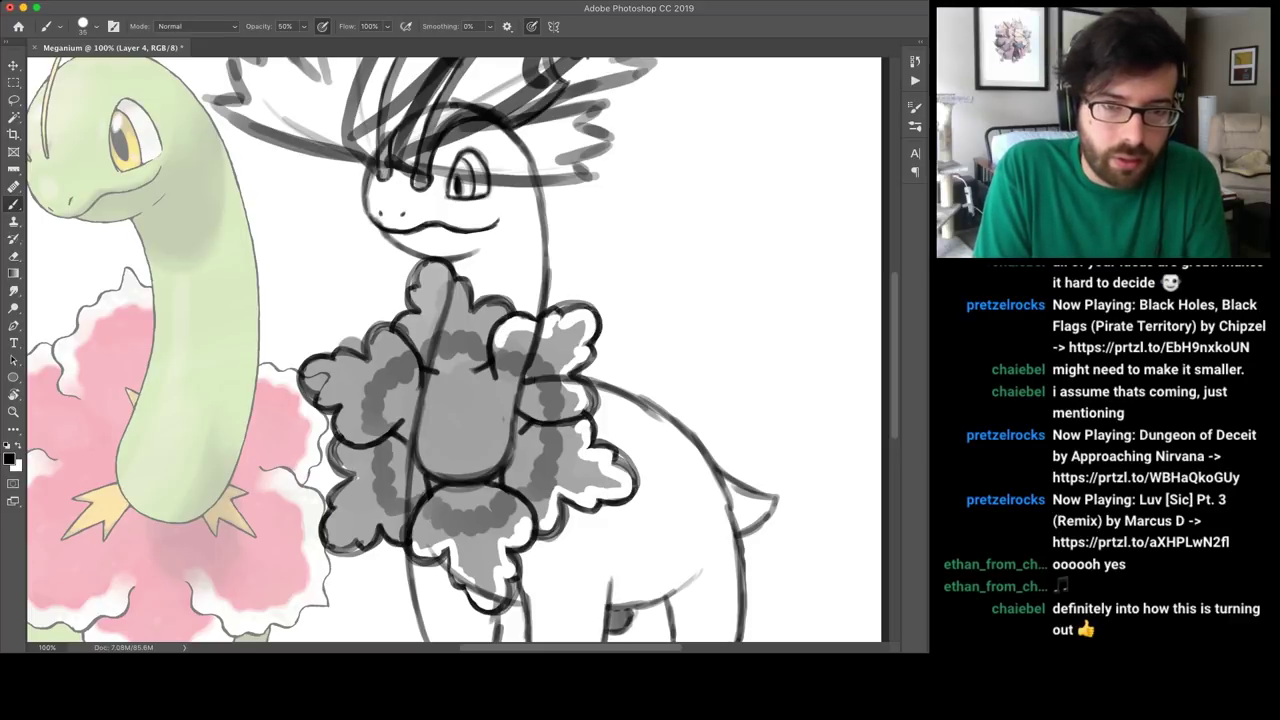
mouse_move(498, 317)
mouse_down()
mouse_move(472, 318)
mouse_move(440, 272)
mouse_move(425, 276)
mouse_move(426, 312)
mouse_move(406, 328)
mouse_up()
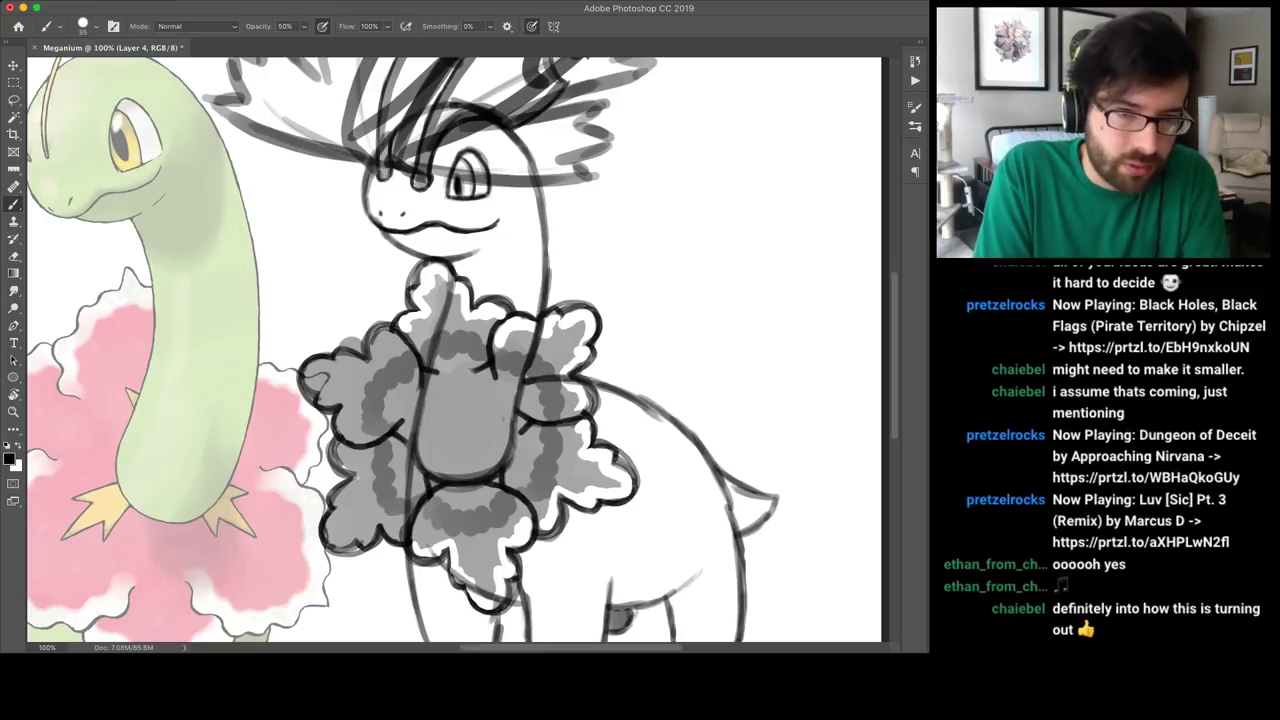
mouse_move(390, 334)
mouse_down()
mouse_move(372, 358)
mouse_move(306, 374)
mouse_move(326, 396)
mouse_move(314, 398)
mouse_move(348, 400)
mouse_move(340, 422)
mouse_move(370, 438)
mouse_move(354, 466)
mouse_move(340, 446)
mouse_move(330, 524)
mouse_move(340, 540)
mouse_move(404, 538)
mouse_move(339, 515)
mouse_up()
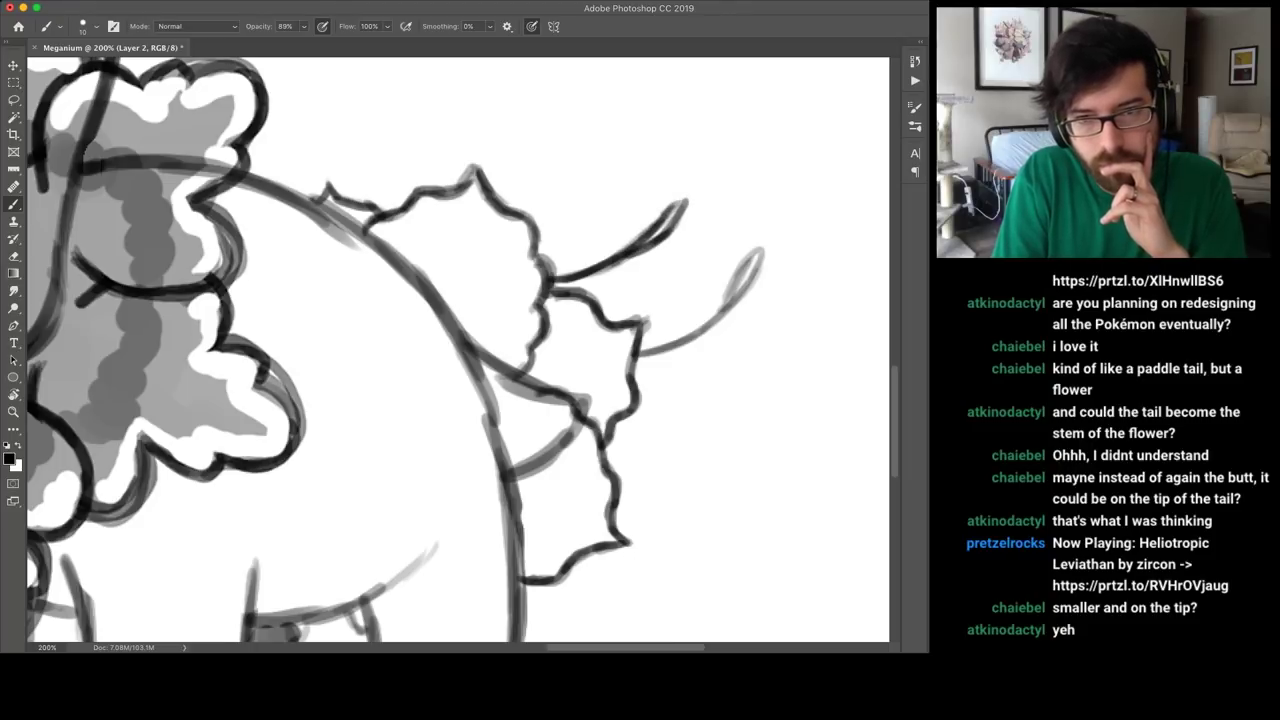
Darken the lower curved stamen and its rounded tip extending from the tail flower.
mouse_move(640, 353)
mouse_down()
mouse_move(724, 310)
mouse_move(751, 250)
mouse_up()
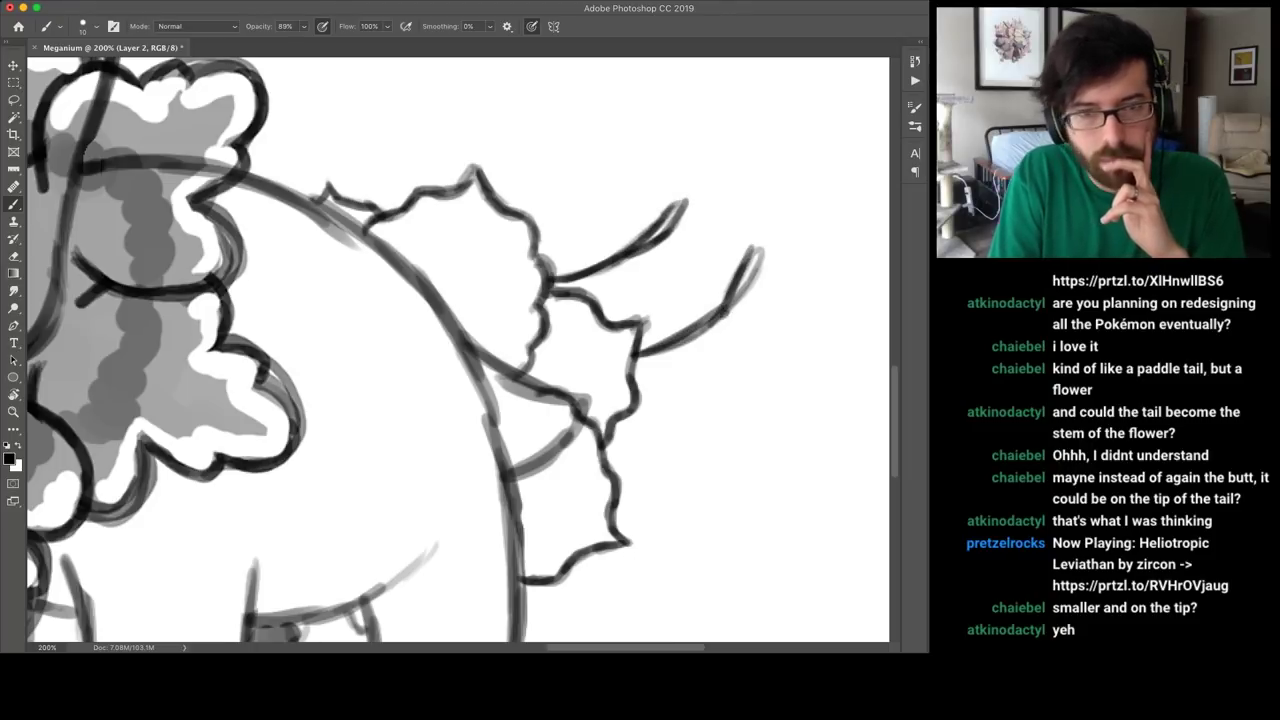
drag(726, 316, 765, 243)
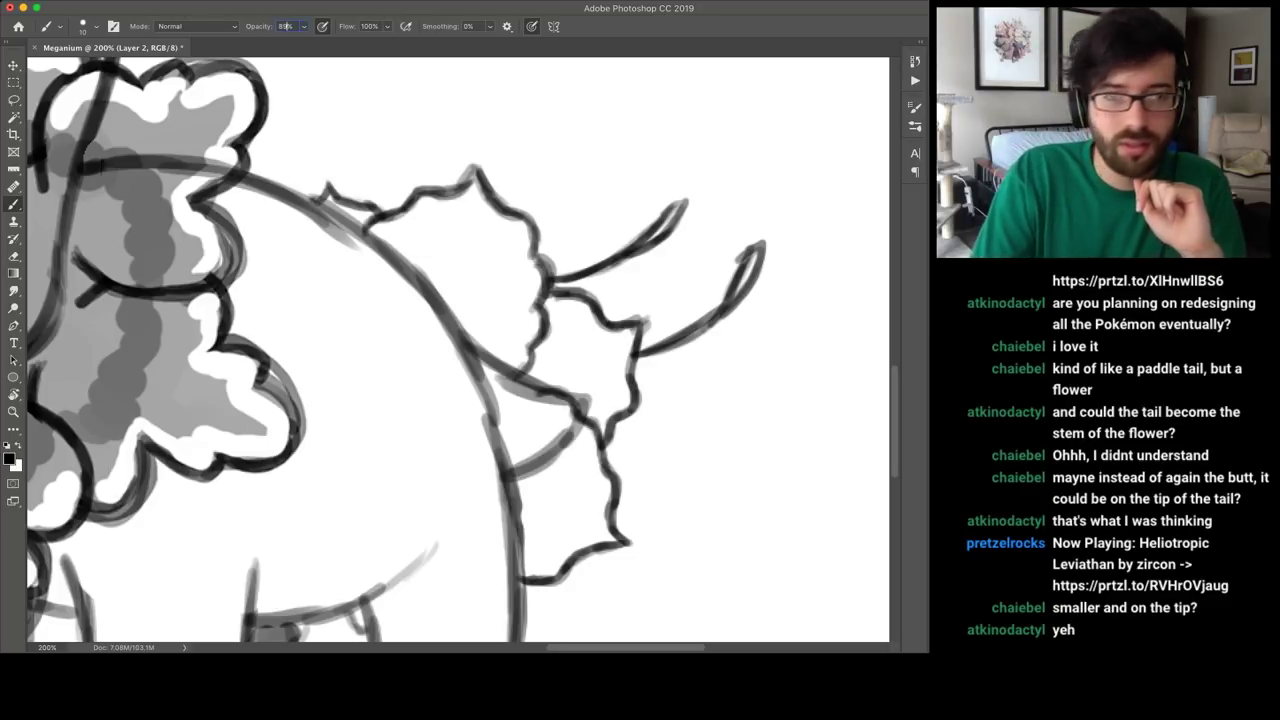
Shade the tail flower's petals flat grey with a larger brush at 50% opacity.
key(5)
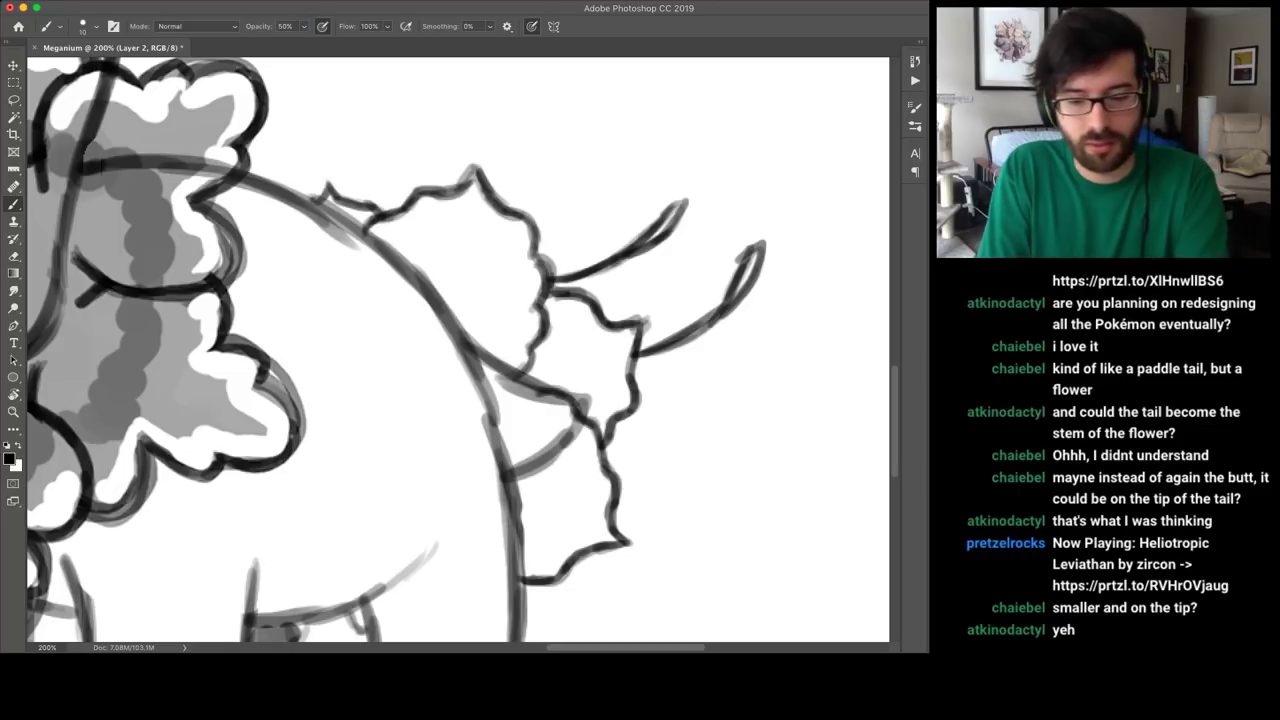
key(bracketright)
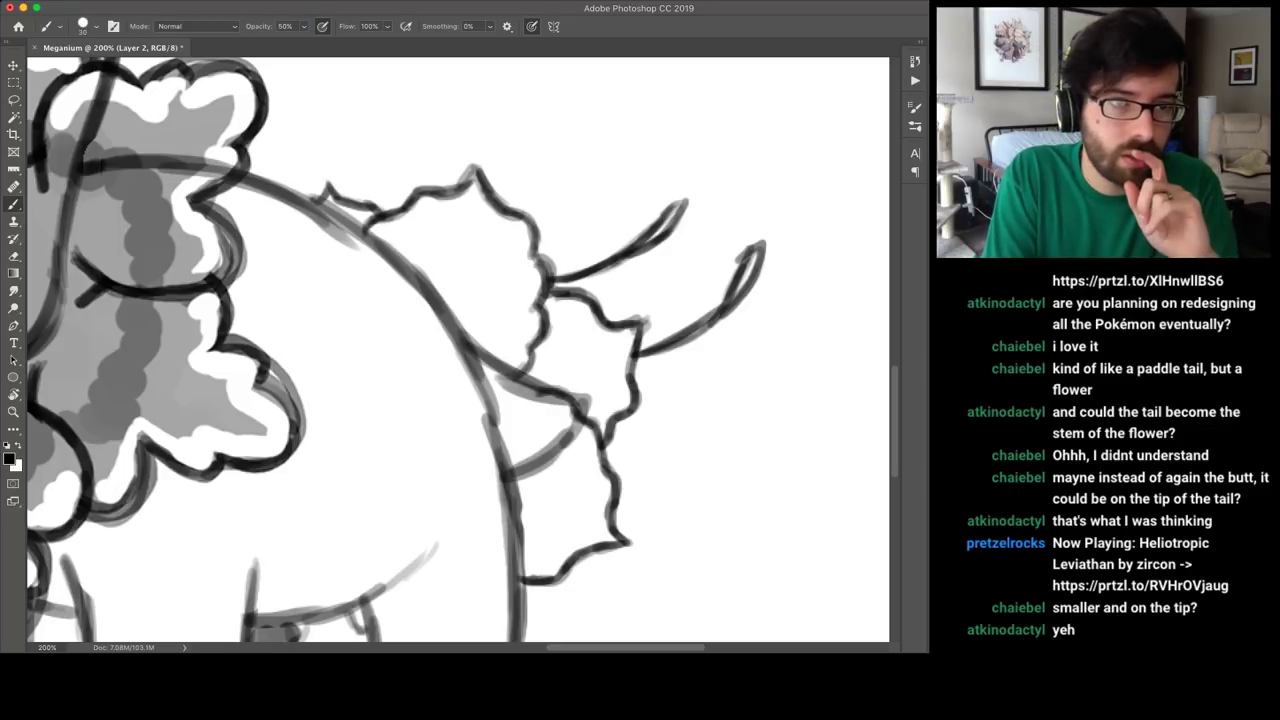
mouse_move(370, 220)
mouse_down()
mouse_move(465, 288)
mouse_move(368, 218)
mouse_move(432, 222)
mouse_move(460, 208)
mouse_move(442, 238)
mouse_move(474, 236)
mouse_up()
drag(414, 206, 430, 194)
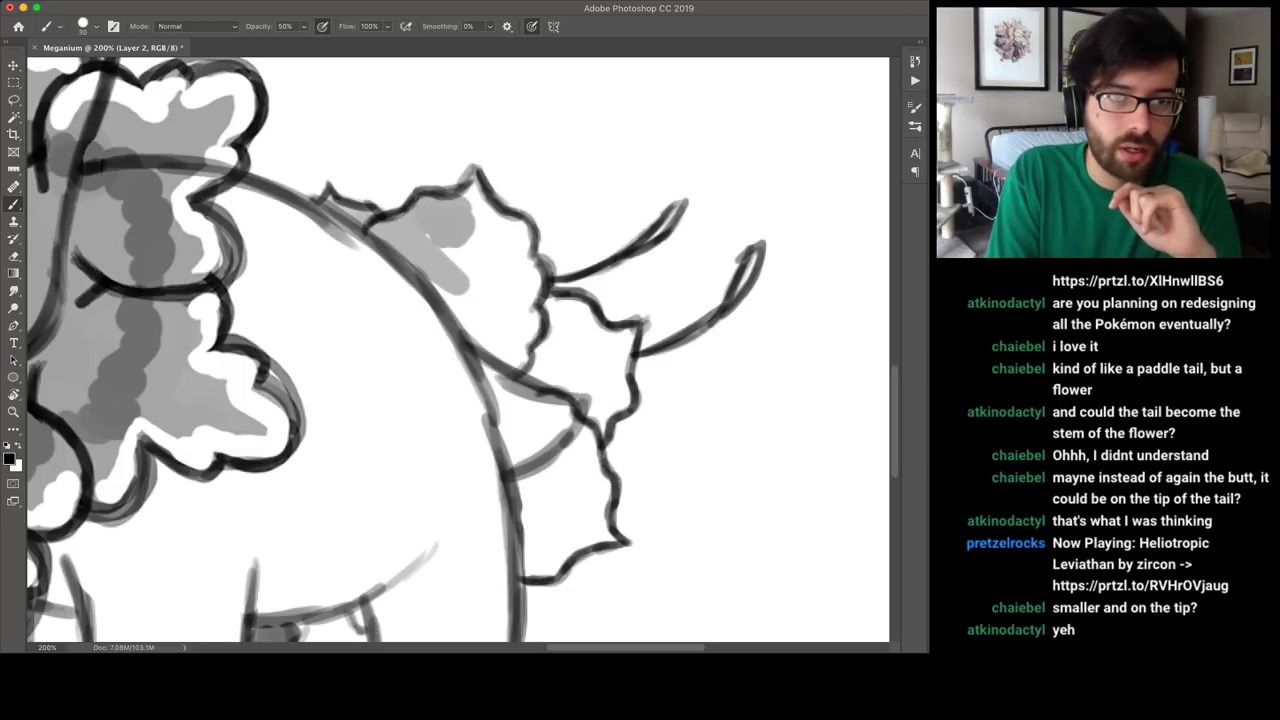
drag(440, 248, 474, 286)
mouse_move(470, 212)
mouse_down()
mouse_move(478, 180)
mouse_move(496, 250)
mouse_move(528, 248)
mouse_move(524, 318)
mouse_move(446, 300)
mouse_move(536, 454)
mouse_up()
mouse_move(490, 360)
mouse_down()
mouse_move(548, 540)
mouse_move(528, 578)
mouse_up()
mouse_move(518, 470)
mouse_down()
mouse_move(548, 570)
mouse_move(578, 528)
mouse_move(608, 515)
mouse_move(616, 530)
mouse_move(562, 480)
mouse_move(606, 470)
mouse_move(550, 446)
mouse_move(589, 430)
mouse_move(619, 394)
mouse_move(626, 338)
mouse_move(624, 372)
mouse_move(560, 304)
mouse_move(540, 310)
mouse_move(503, 246)
mouse_up()
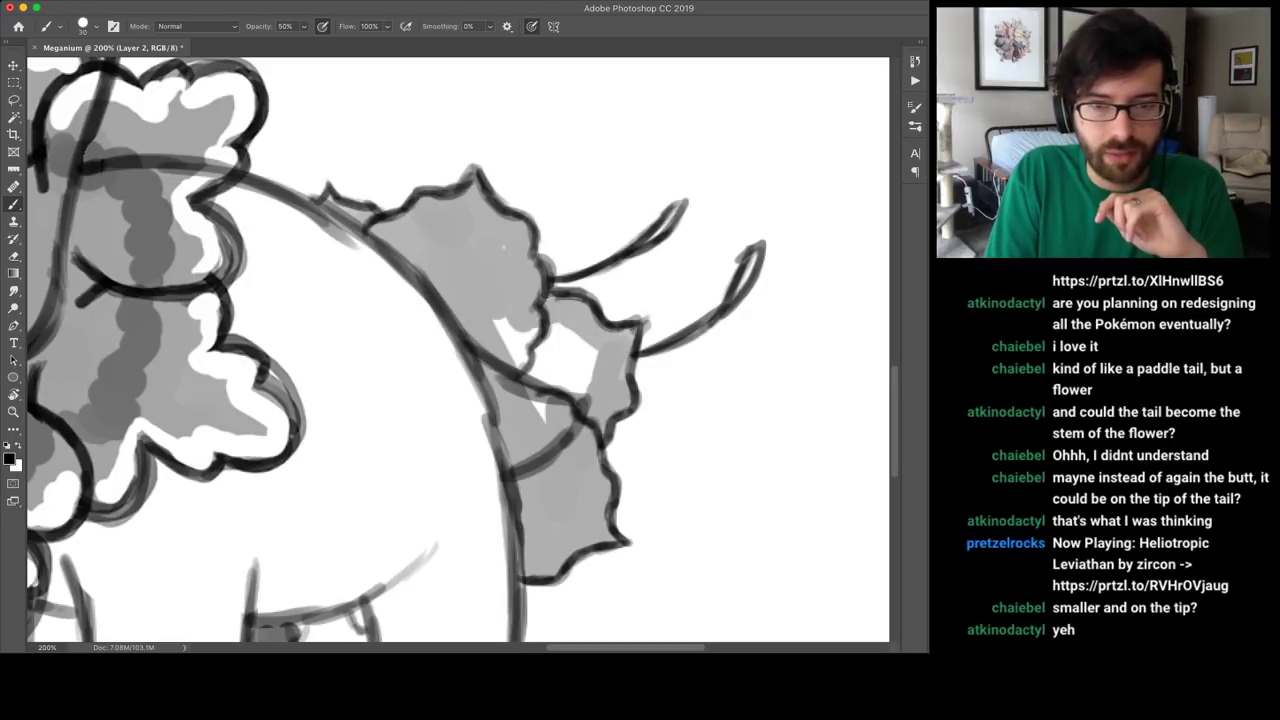
drag(497, 320, 545, 415)
drag(535, 330, 588, 395)
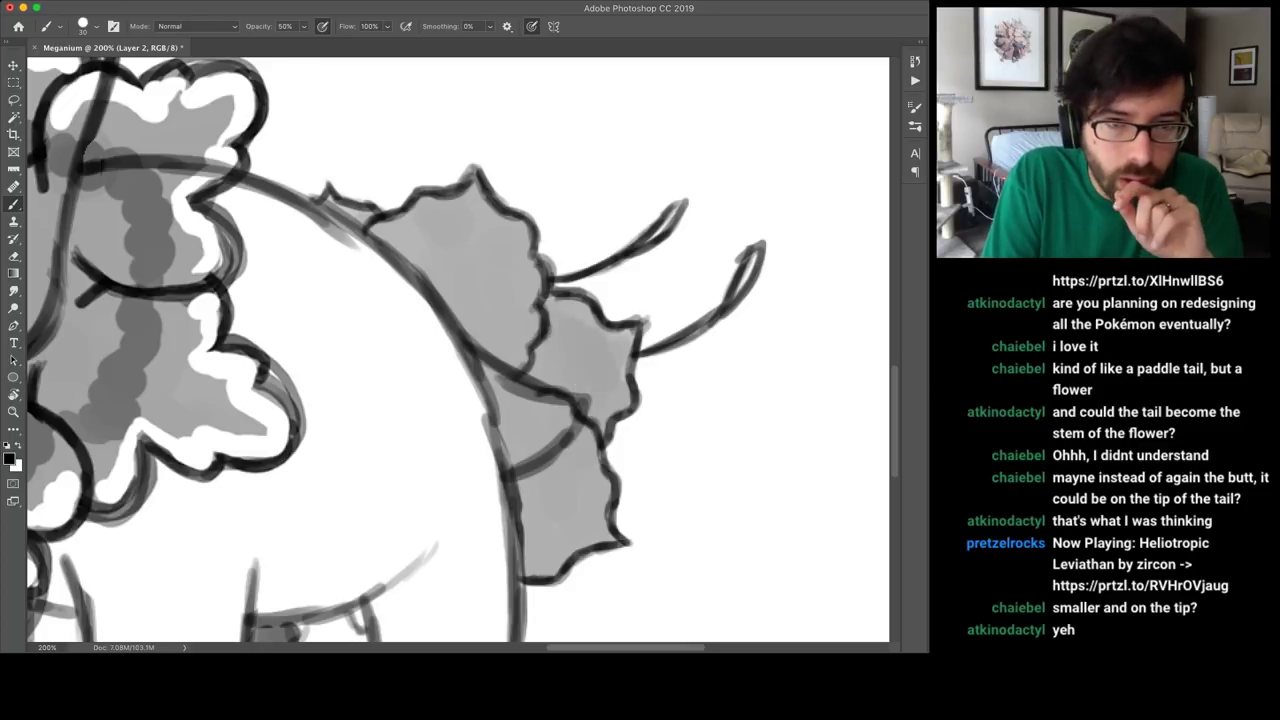
Add darker blotches at the tail petals' bases and white ruffled borders along the petal edges.
mouse_move(443, 300)
mouse_down()
mouse_move(462, 298)
mouse_move(478, 320)
mouse_up()
drag(522, 512, 526, 470)
drag(534, 374, 554, 378)
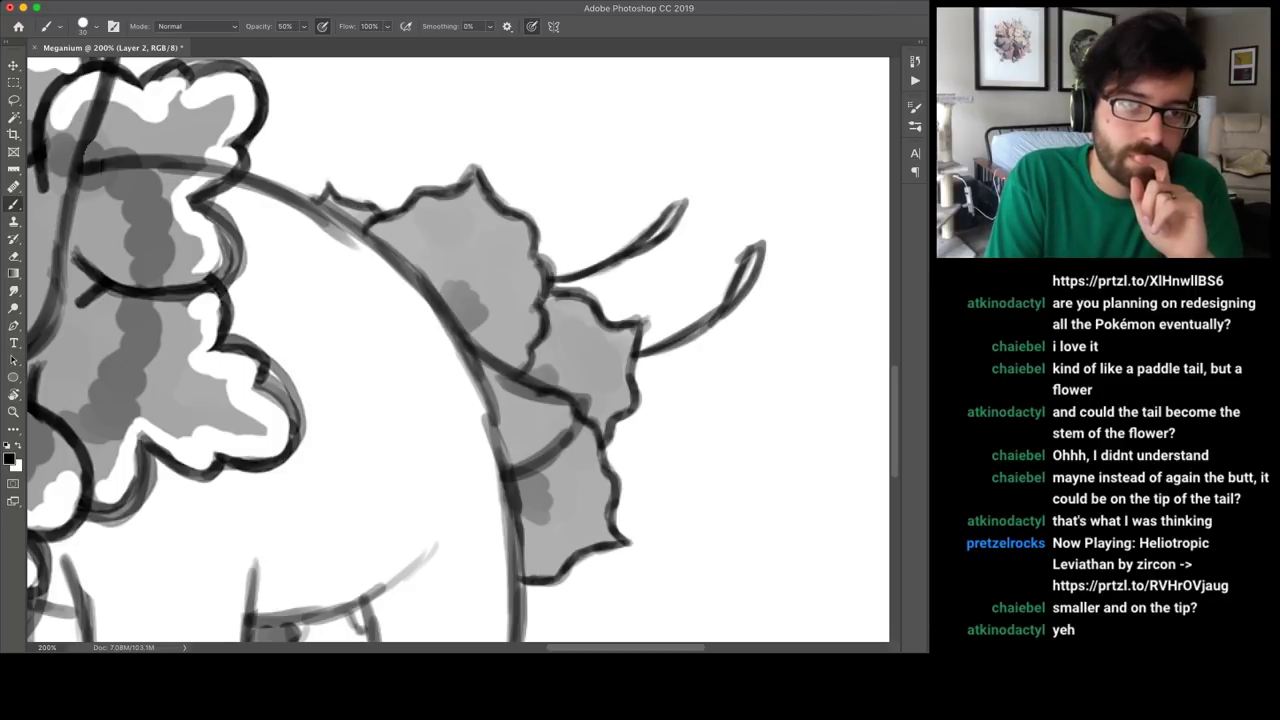
mouse_move(322, 200)
mouse_down()
mouse_move(390, 228)
mouse_move(472, 200)
mouse_move(516, 226)
mouse_move(540, 284)
mouse_move(502, 378)
mouse_move(538, 404)
mouse_move(564, 402)
mouse_move(606, 506)
mouse_move(602, 538)
mouse_move(526, 582)
mouse_up()
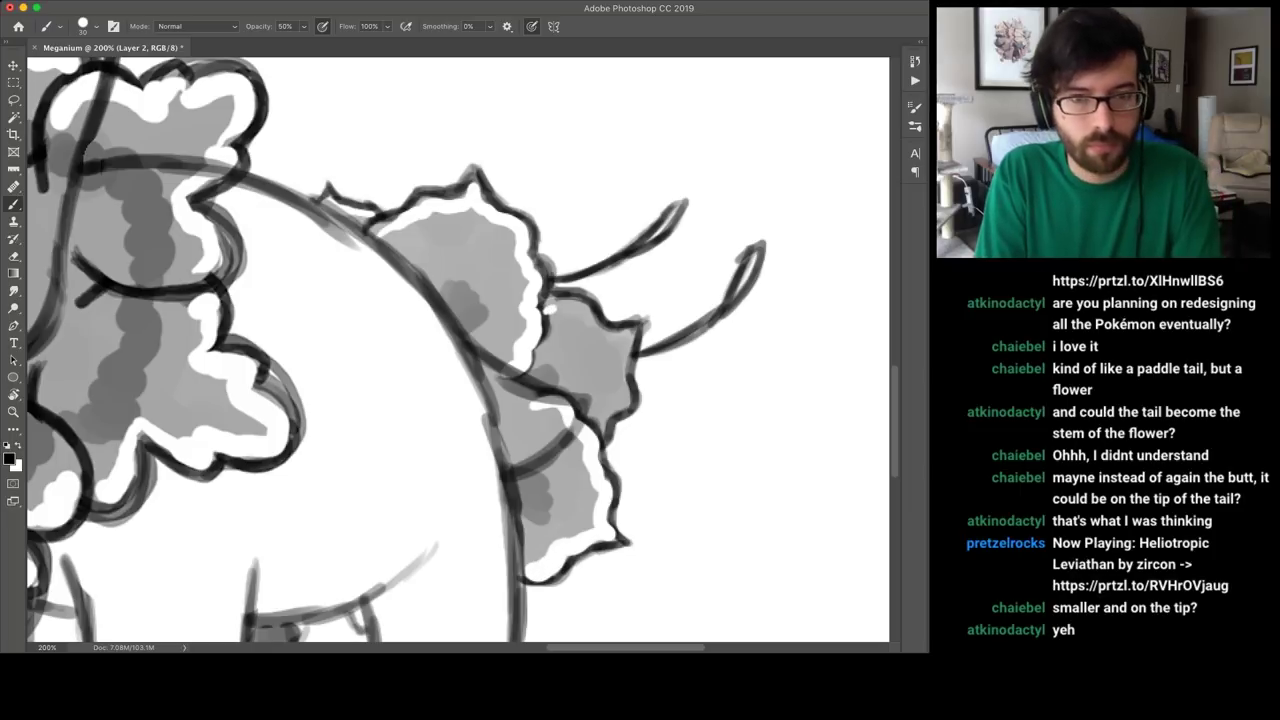
mouse_move(548, 304)
mouse_down()
mouse_move(623, 331)
mouse_move(602, 428)
mouse_up()
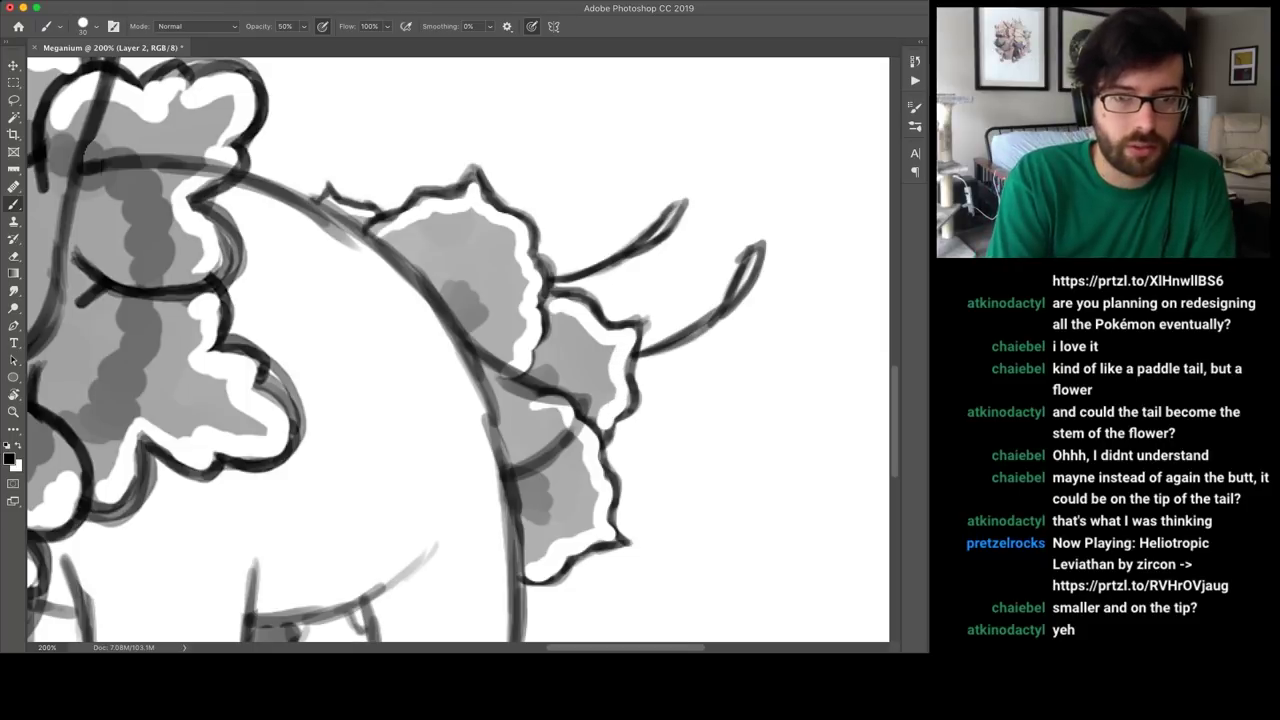
key(super+minus)
key(super+minus)
key(super+equal)
key(super+equal)
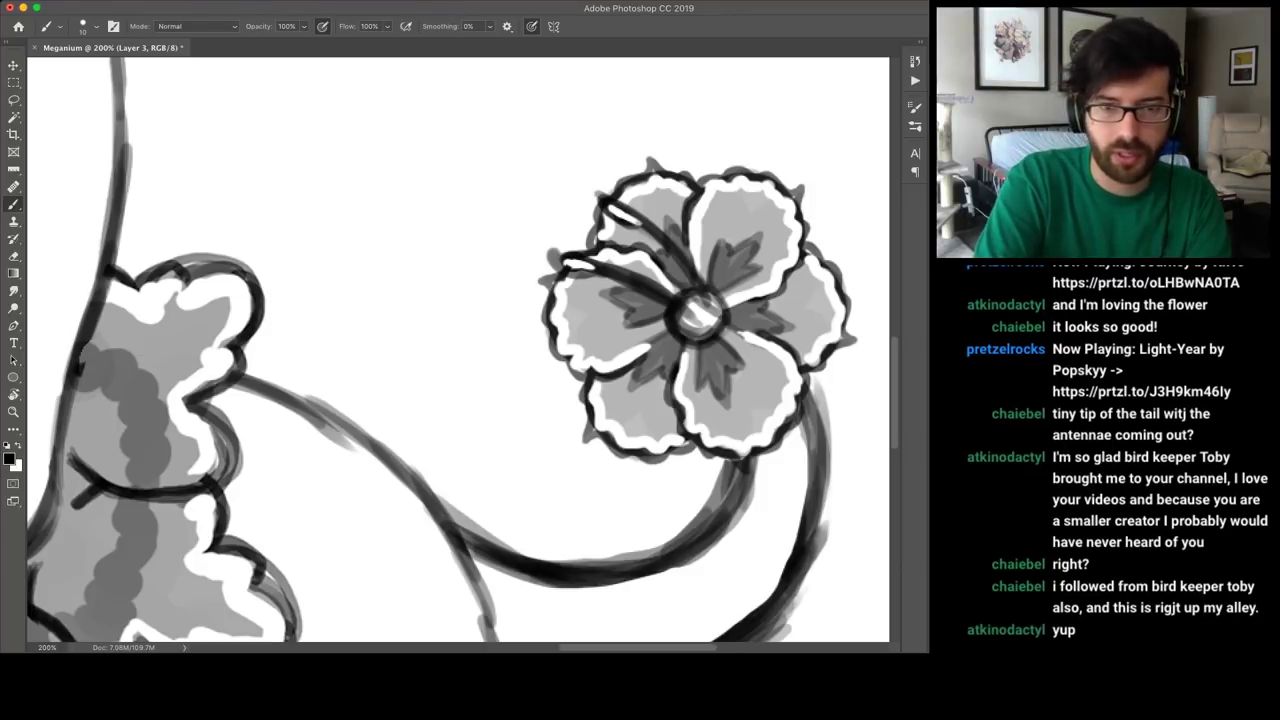
Duplicate the body's gap-free grey shading layer and leave only the copy showing.
key(super+minus)
key(super+minus)
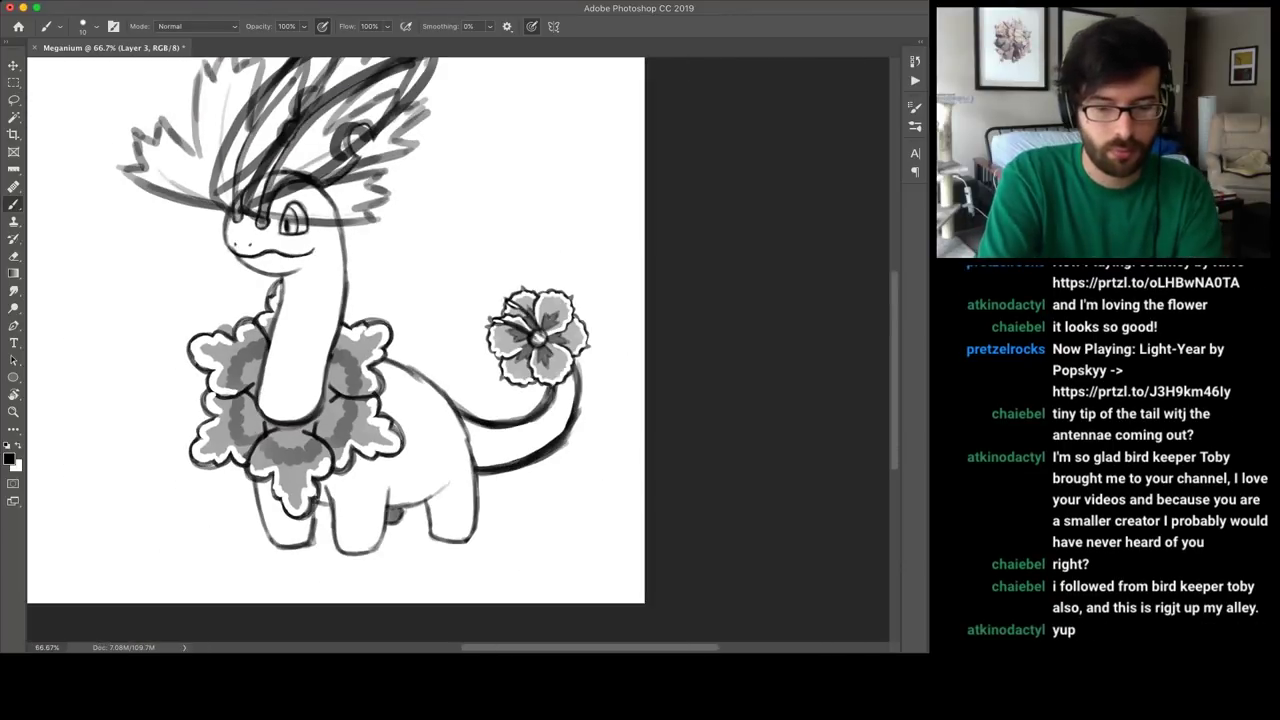
key(super+minus)
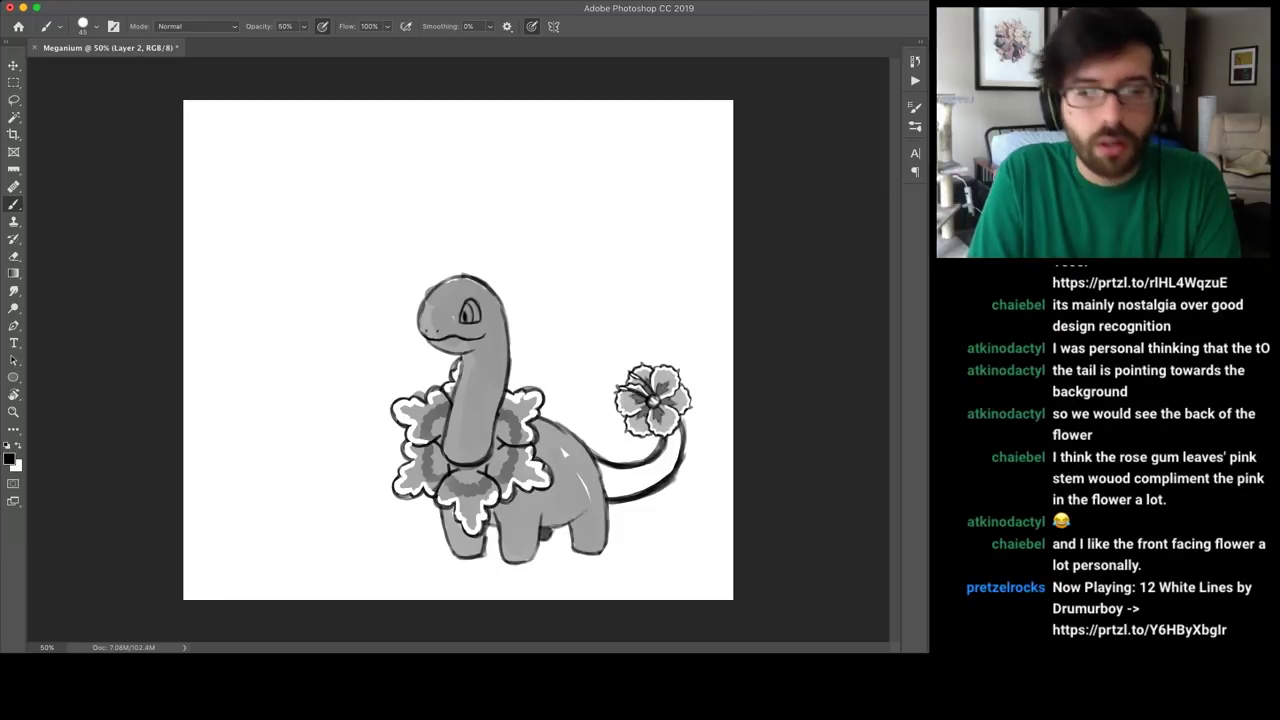
key(super+z)
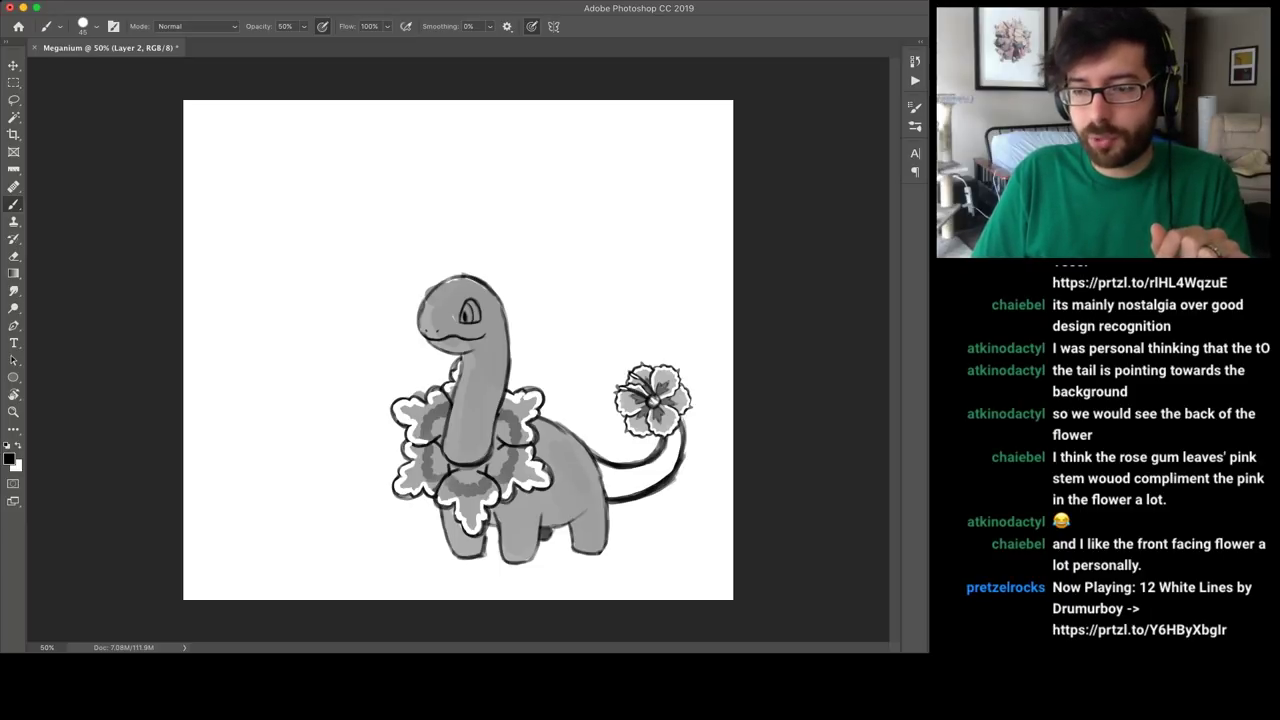
key(super+j)
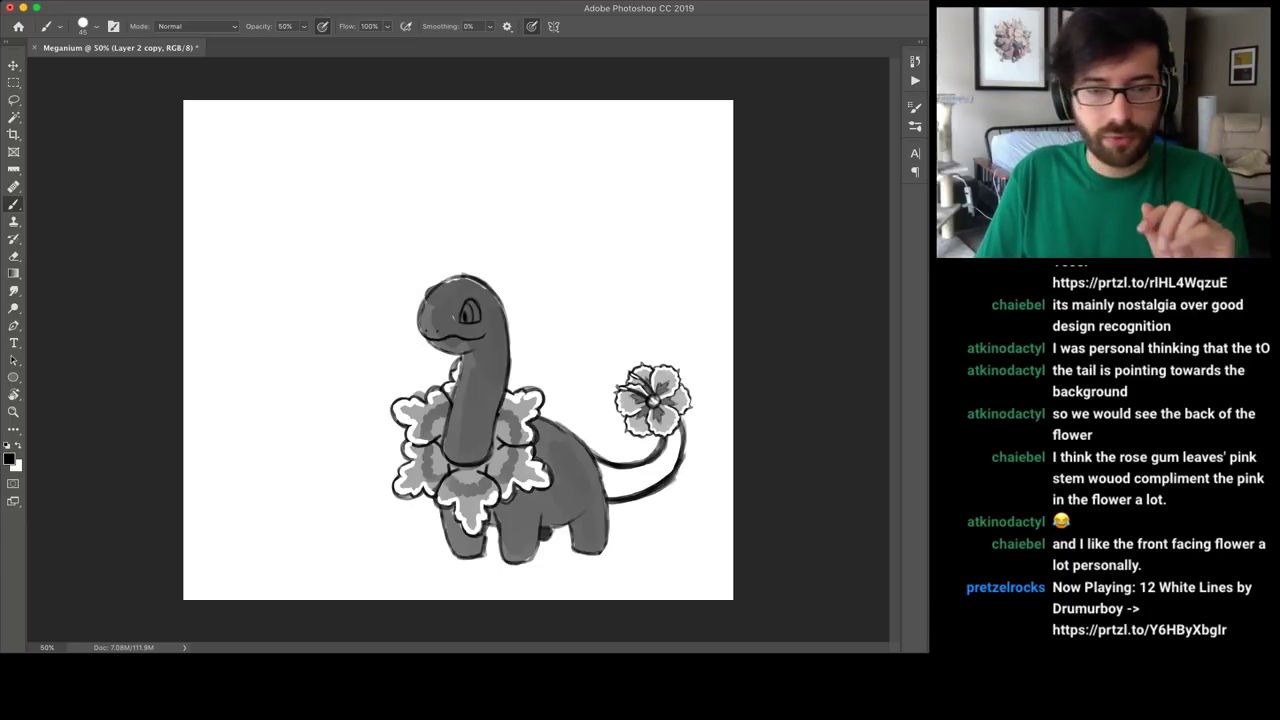
key(super+i)
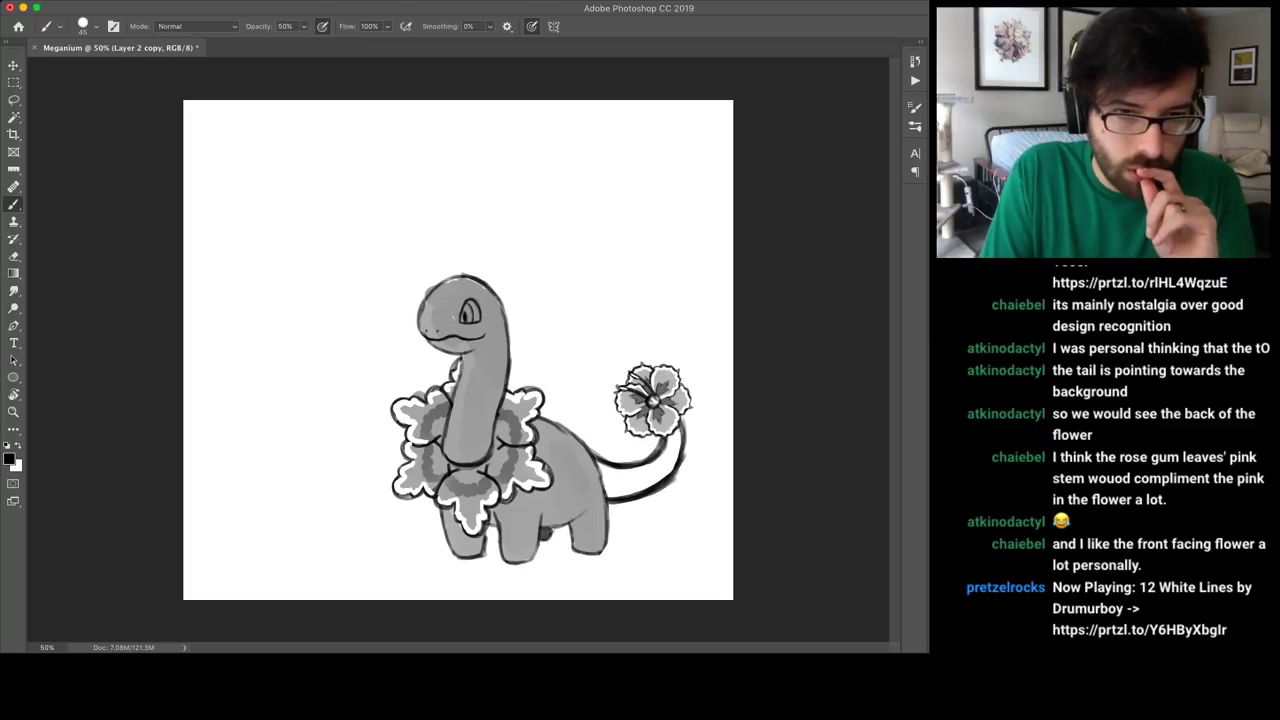
Clear the grey shading from the chin and down the front of the neck for a white throat.
drag(437, 348, 486, 342)
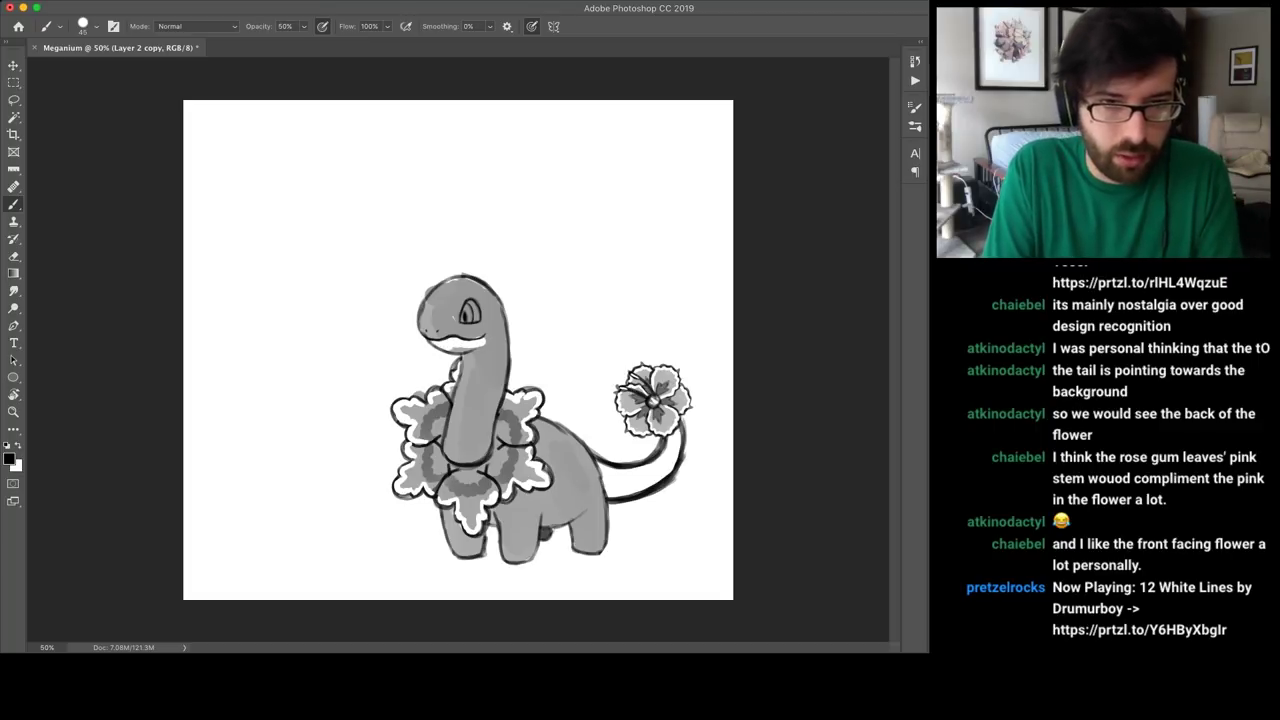
key(super+z)
mouse_move(456, 344)
mouse_down()
mouse_move(478, 340)
mouse_move(489, 356)
mouse_move(480, 456)
mouse_move(455, 436)
mouse_move(470, 408)
mouse_move(458, 354)
mouse_move(470, 349)
mouse_move(472, 410)
mouse_up()
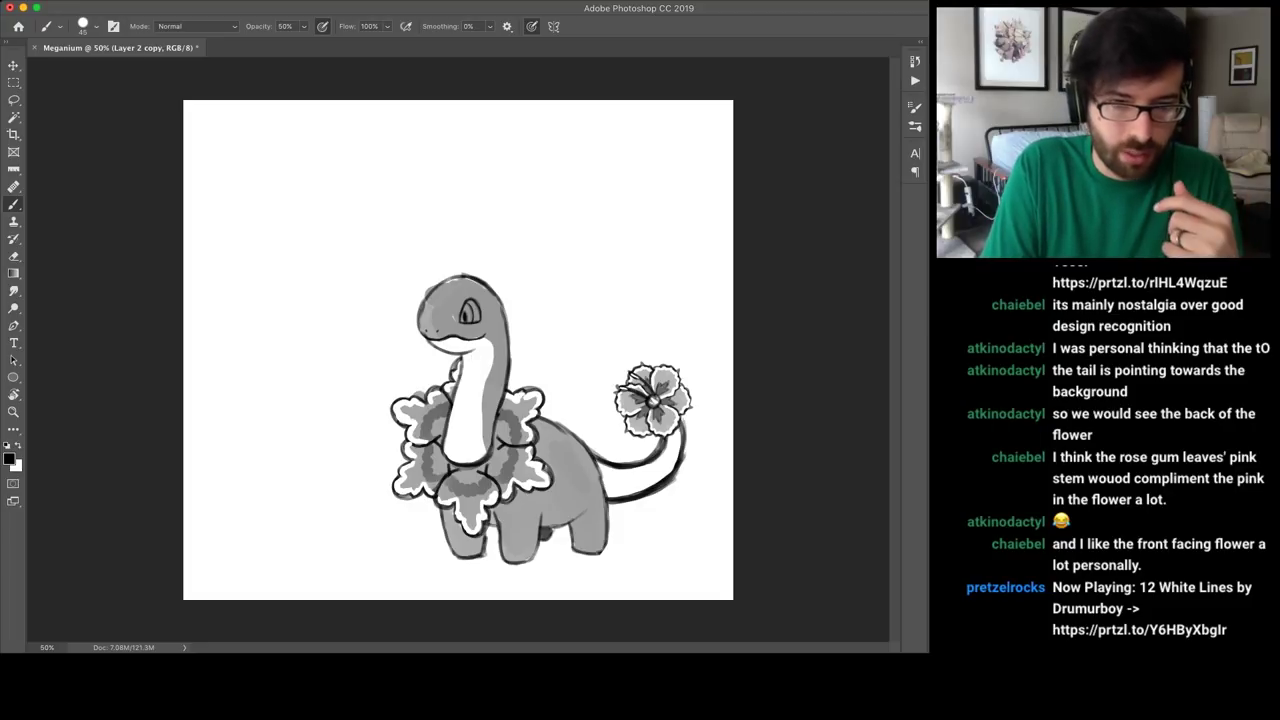
Clear white underside areas on the inner front leg and along the belly beside the hind leg.
drag(460, 520, 474, 554)
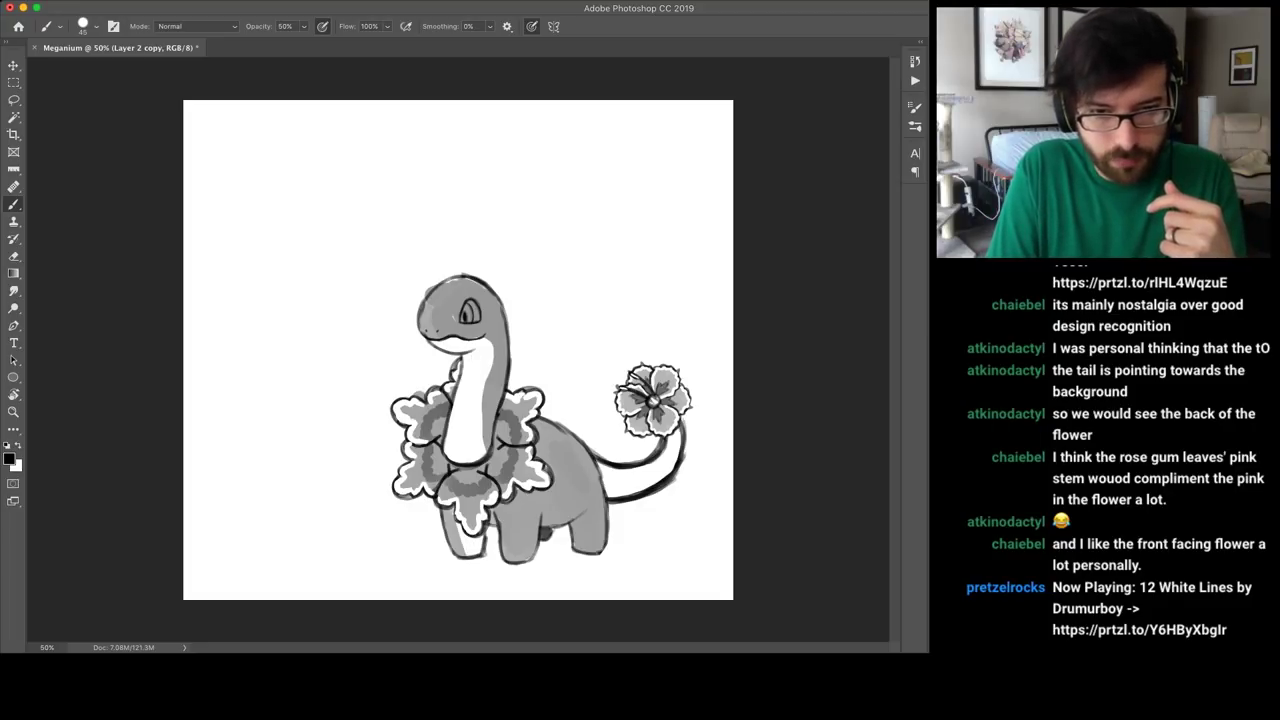
key(super+z)
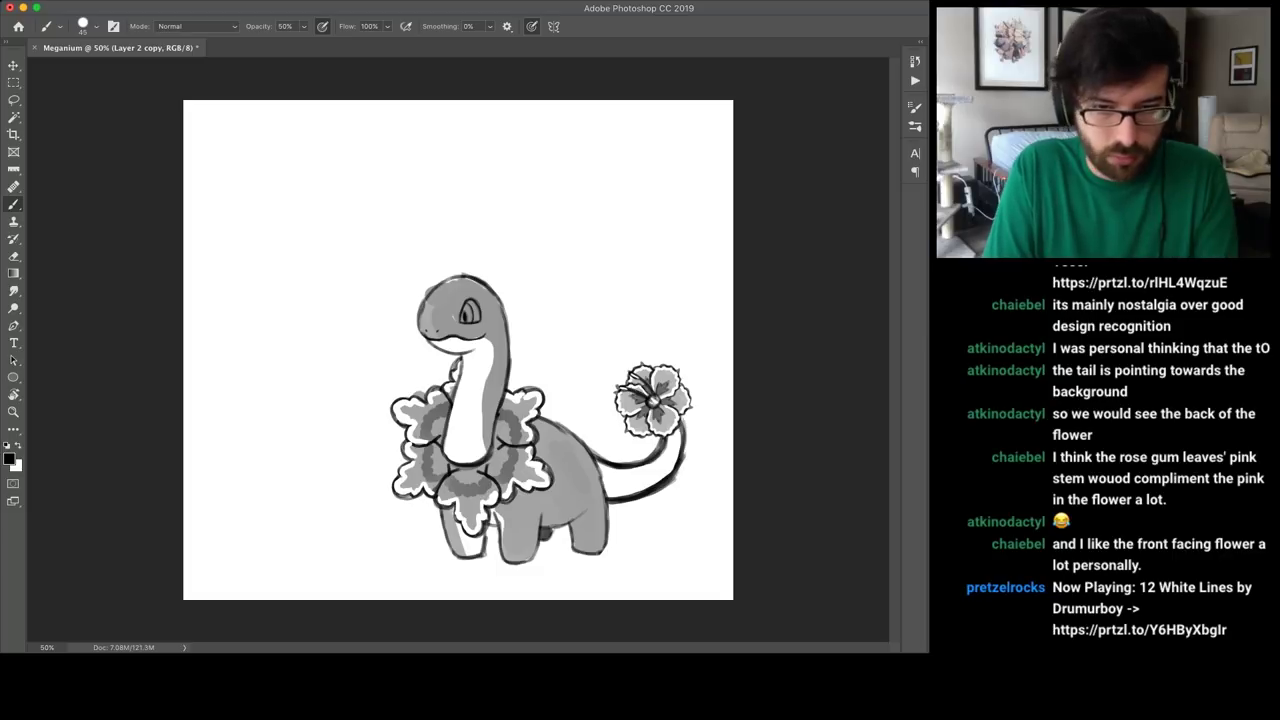
key(super+z)
key(super+z)
key(super+z)
key(super+z)
key(super+z)
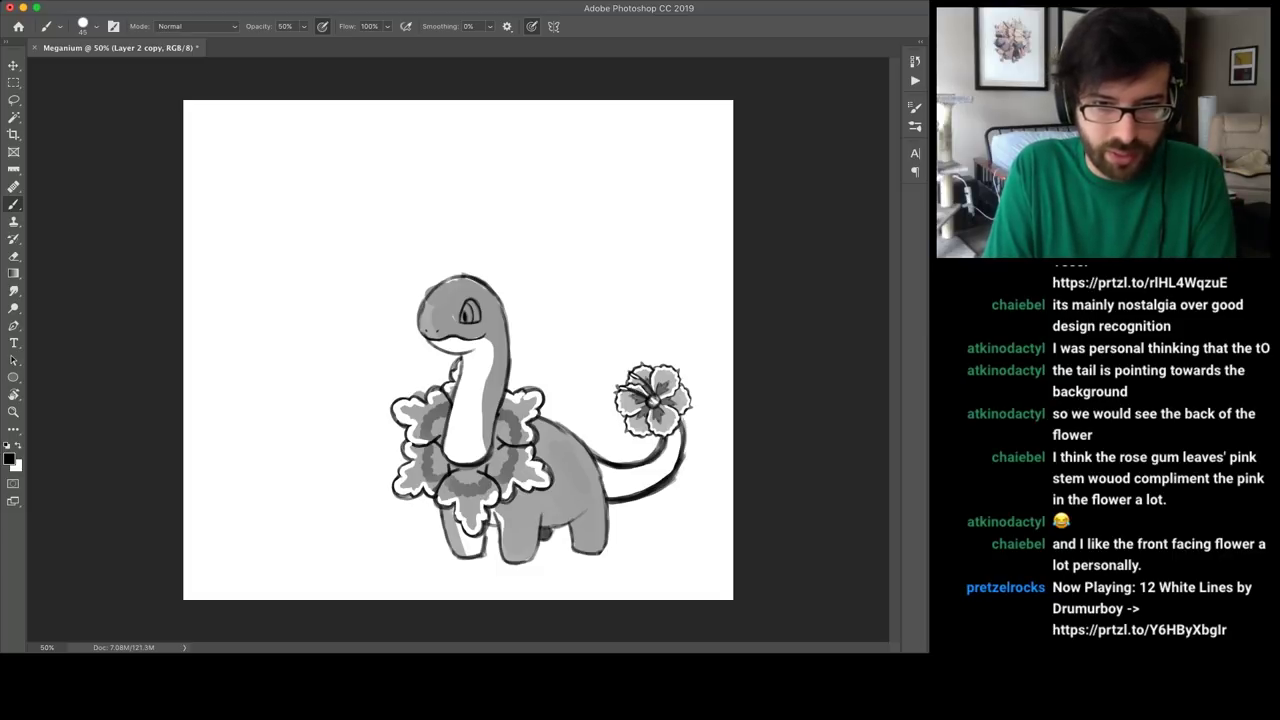
key(super+z)
key(super+z)
key(super+z)
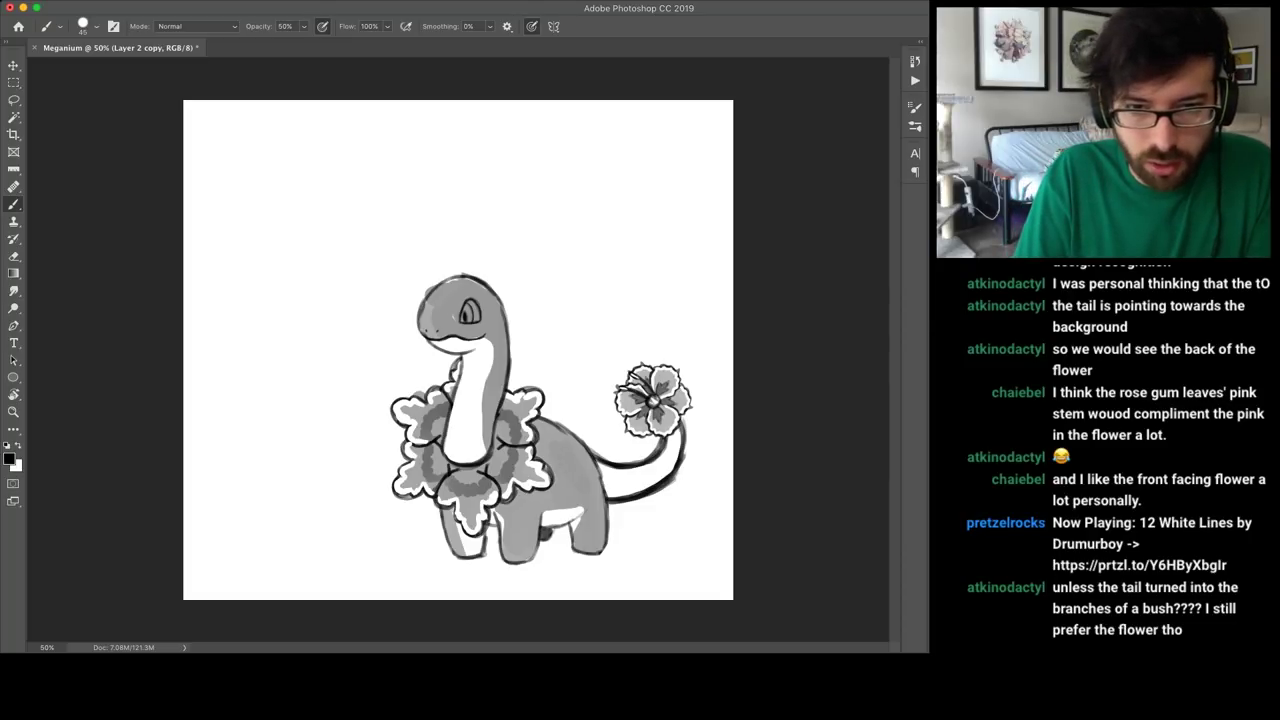
Try white flower-shaped markings on the grey back and compare the body with and without them.
mouse_move(572, 448)
mouse_down()
mouse_move(555, 452)
mouse_move(574, 470)
mouse_move(568, 447)
mouse_move(550, 446)
mouse_move(558, 433)
mouse_move(576, 448)
mouse_move(558, 444)
mouse_up()
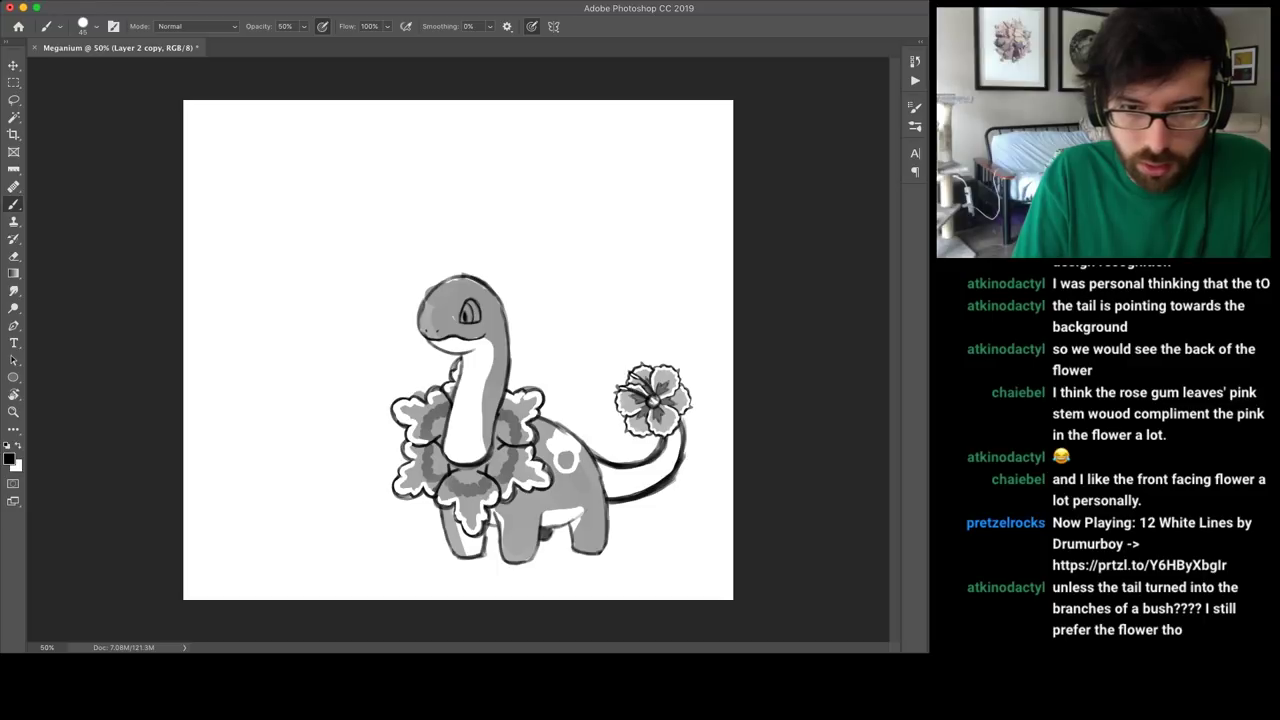
mouse_move(578, 462)
mouse_down()
mouse_move(590, 463)
mouse_move(570, 484)
mouse_move(575, 475)
mouse_up()
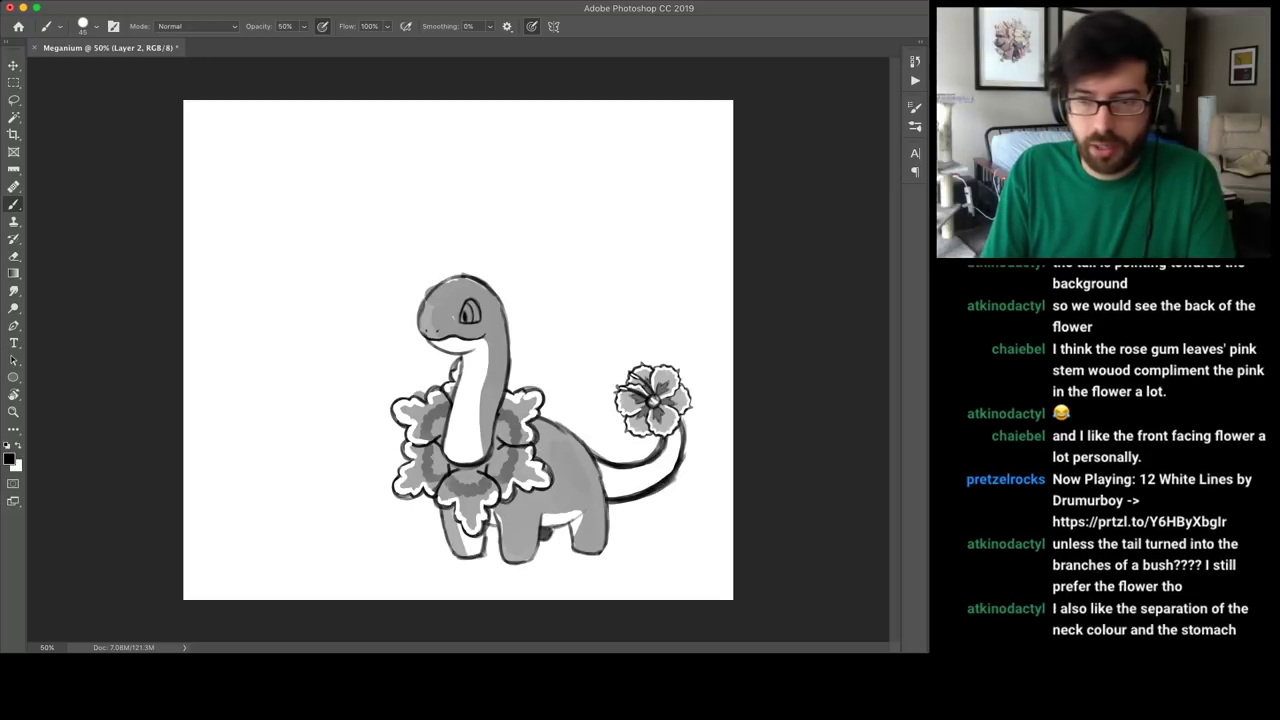
key(super+z)
key(super+z)
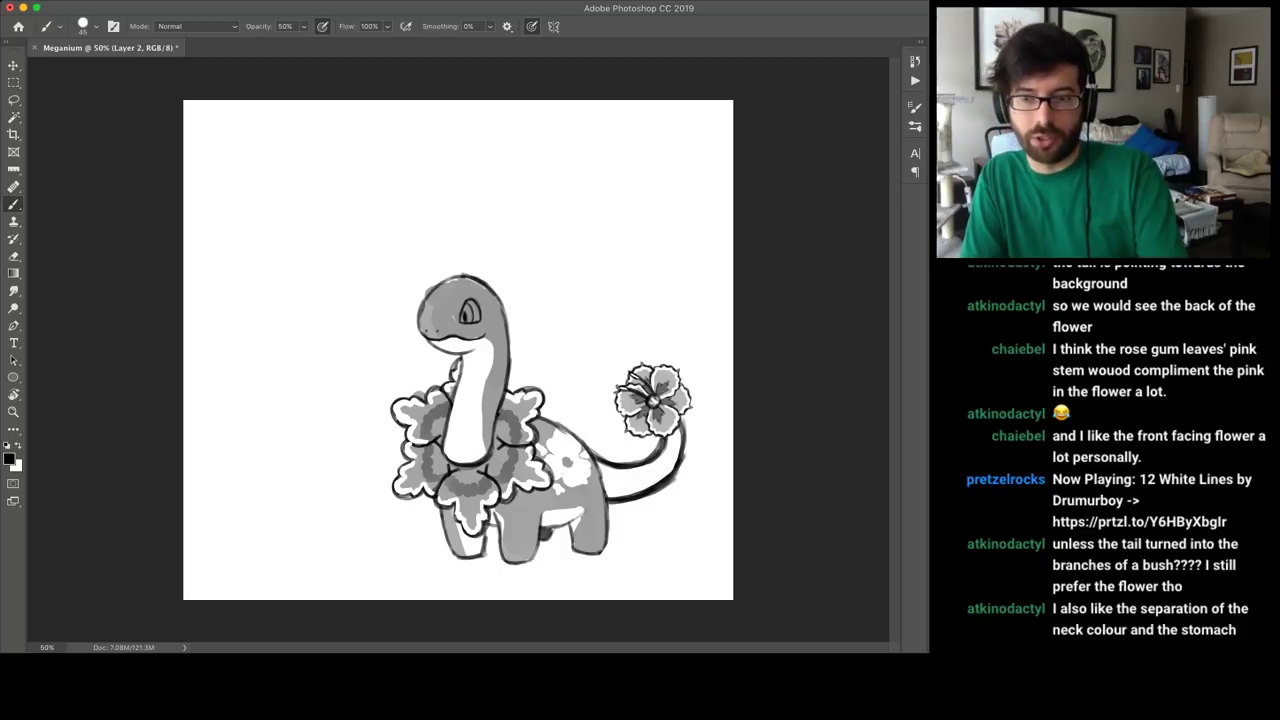
Hide the tail flower and the body shading, leaving the base line art and neck flower.
key(super+z)
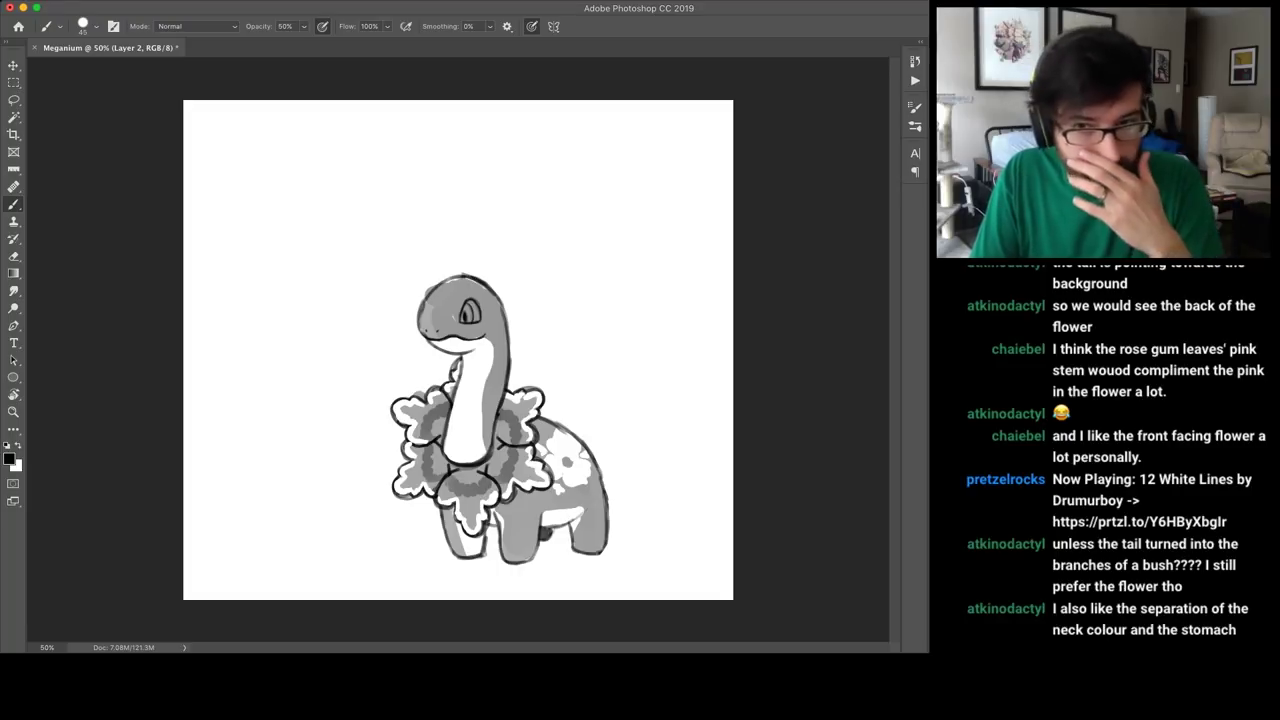
key(super+comma)
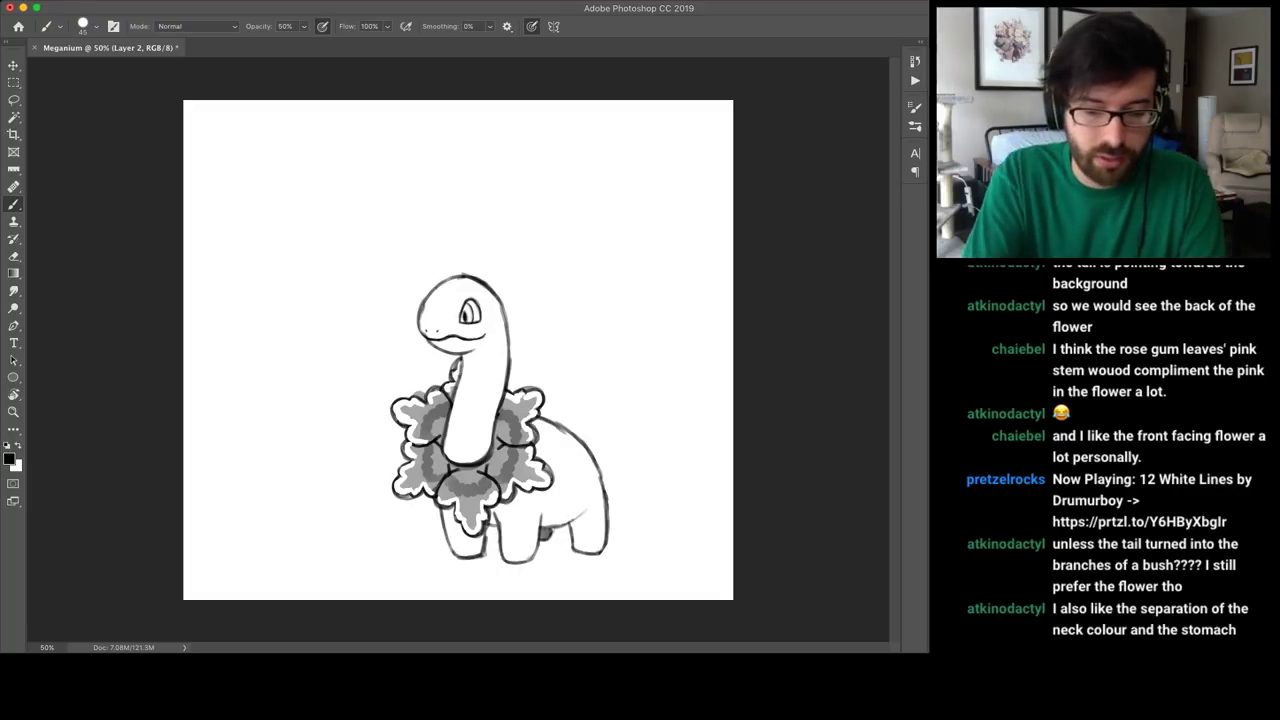
key(super+equal)
key(super+equal)
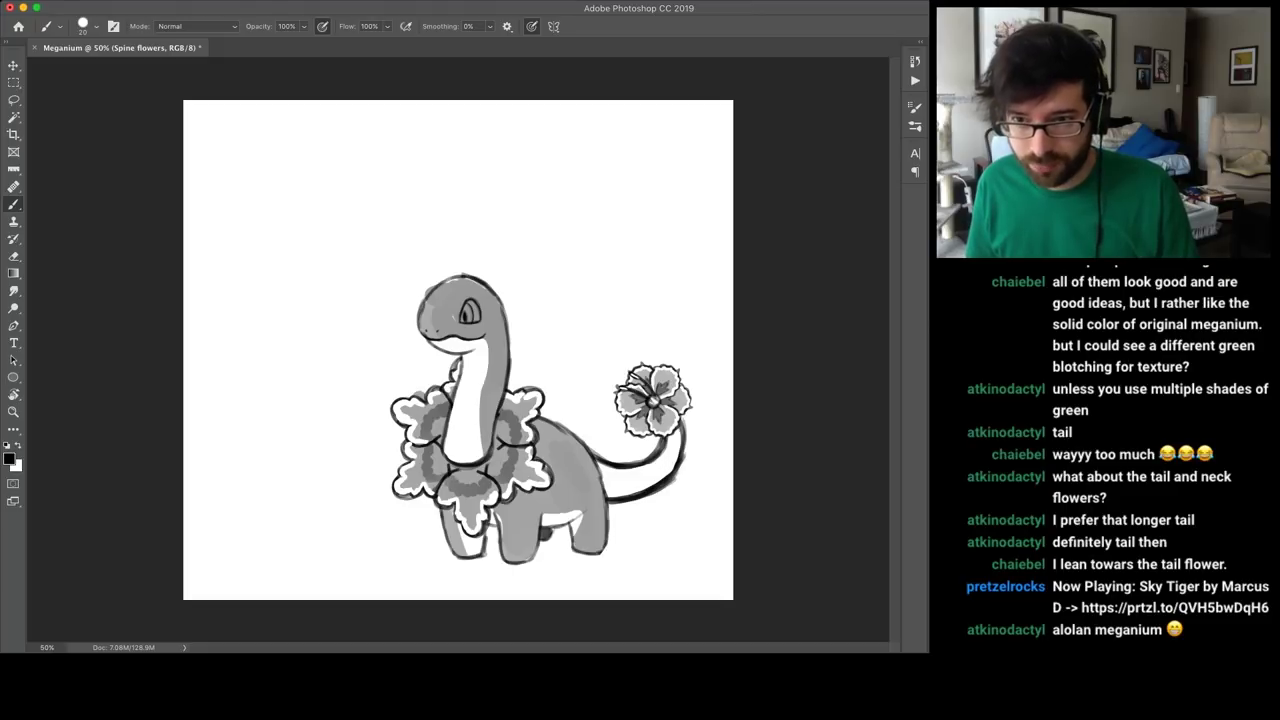
Compare the head-leaf sketches over the shaded body and keep only the pointed "Blades" pair showing.
key(super+z)
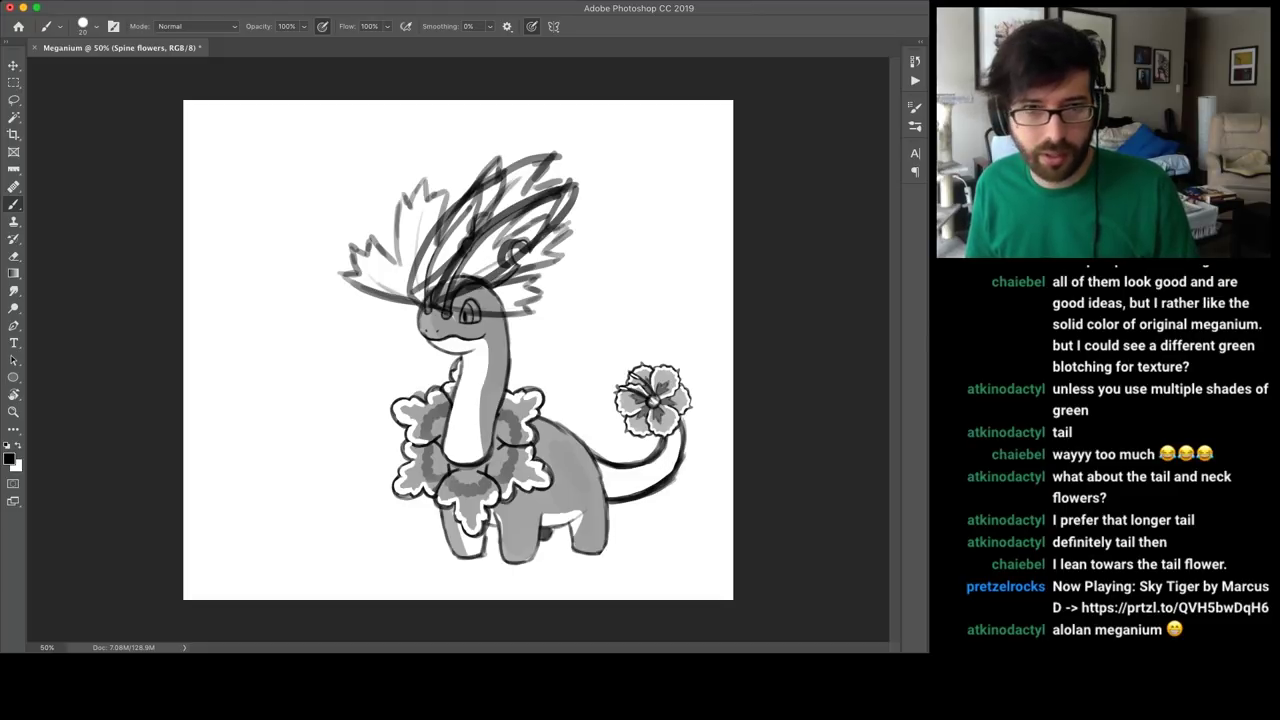
key(super+shift+z)
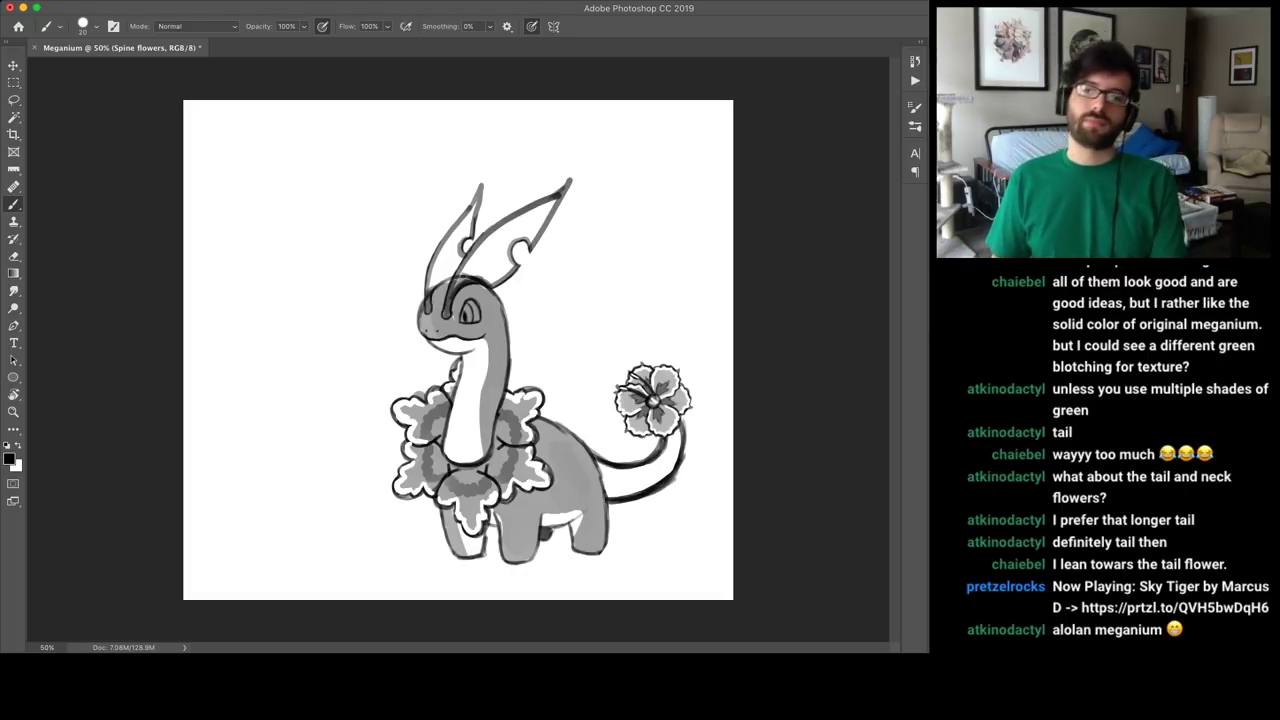
key(super+z)
key(super+z)
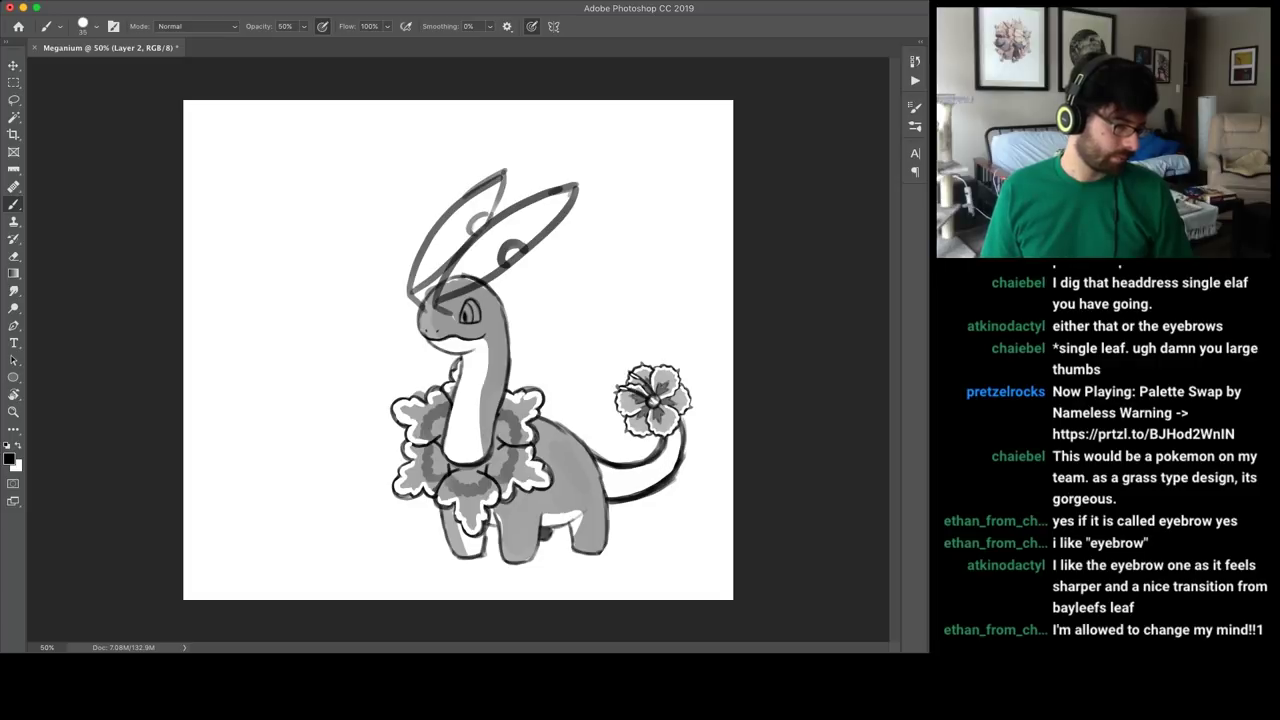
key(ctrl+z)
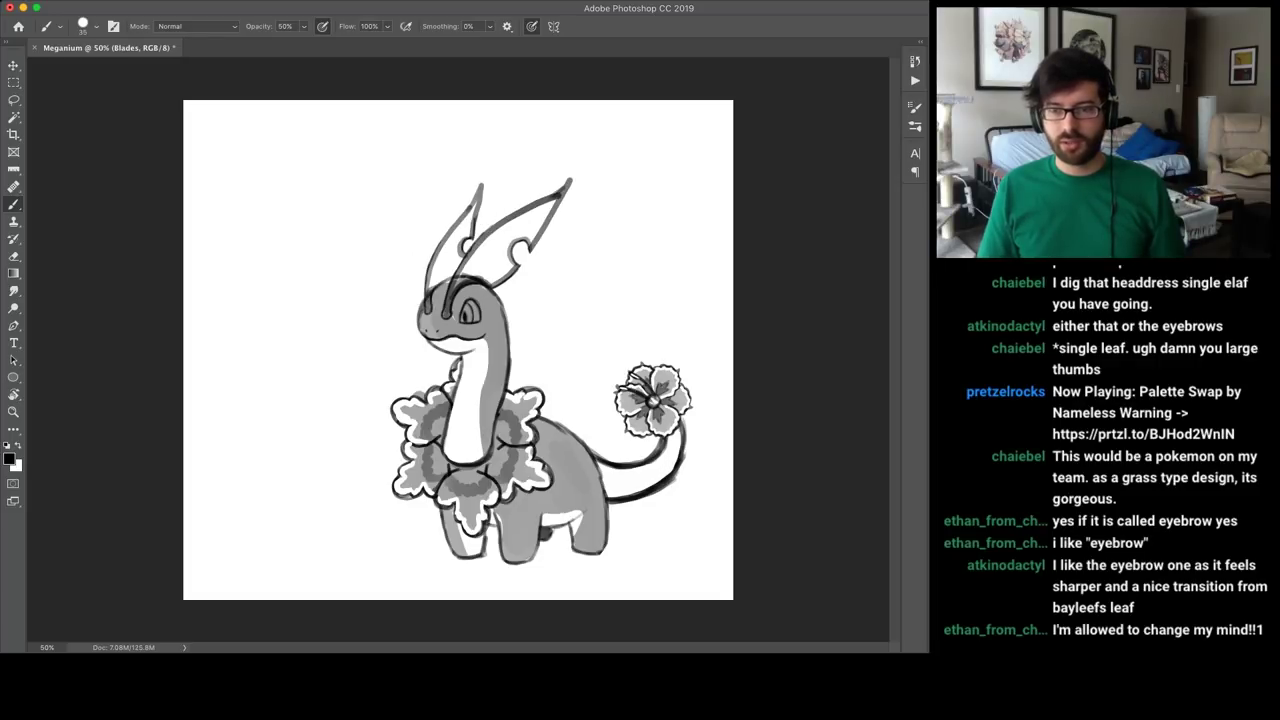
Select the "Head" group and the "Tail" group in turn to continue with the tail variants.
key(alt+[)
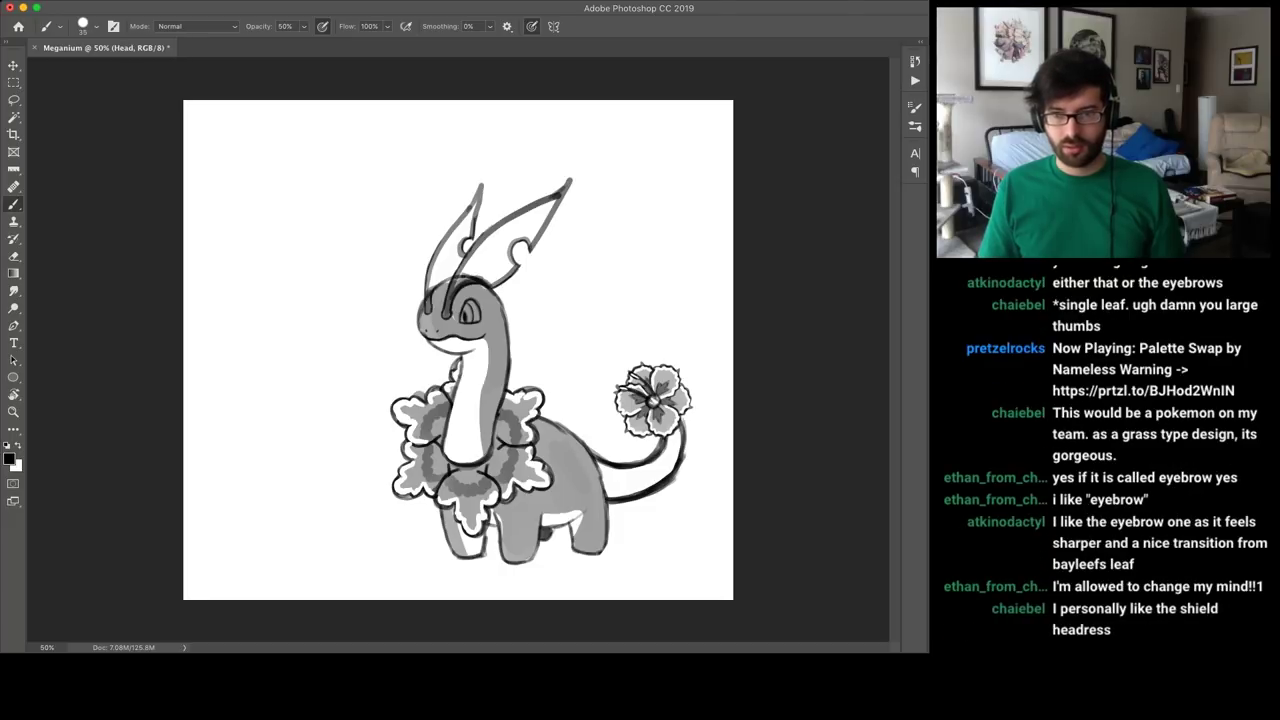
key(alt+bracketleft)
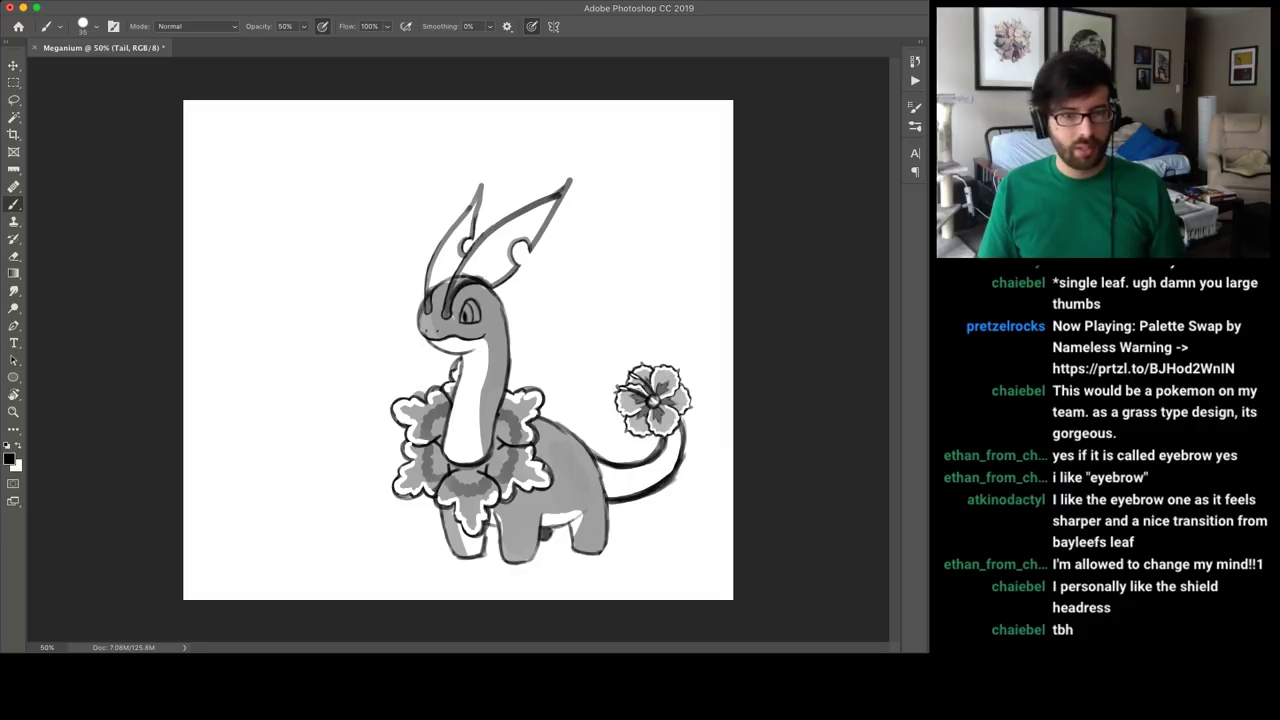
key(ctrl+comma)
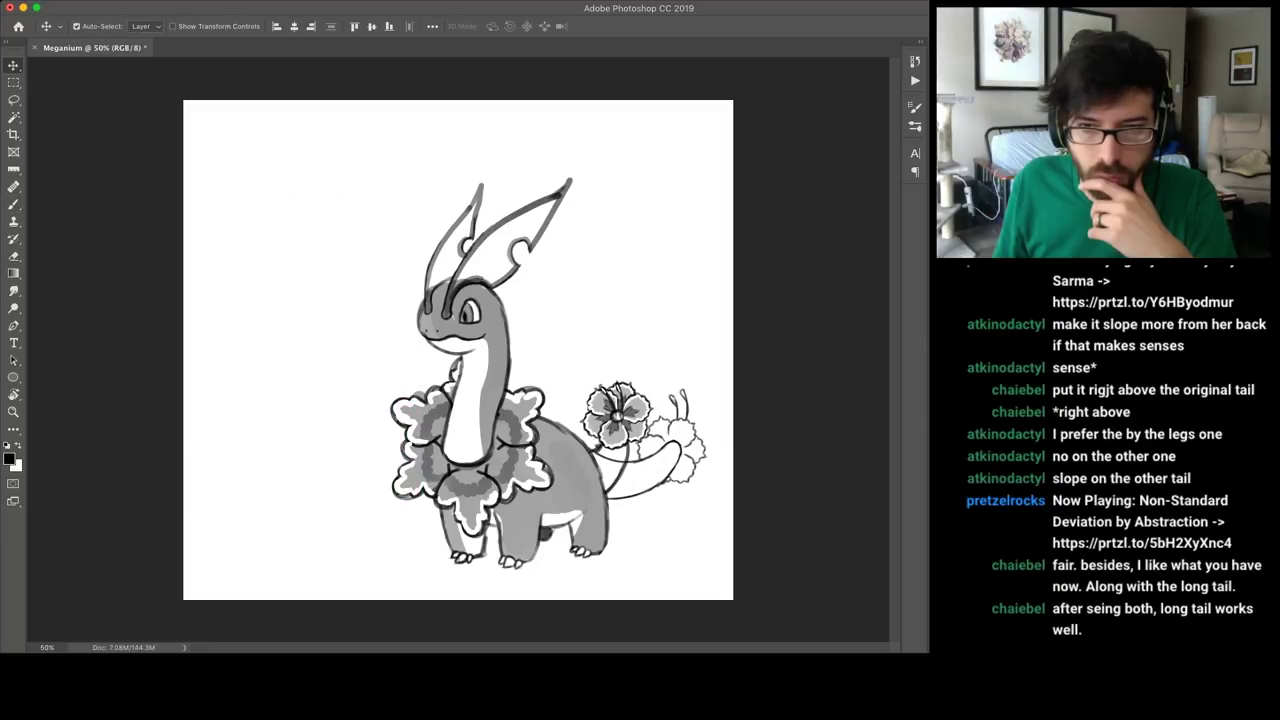
Compare the tail variants on the shaded body: short raised flower, petals over the rump, and long upcurved tail with flower.
key(super+comma)
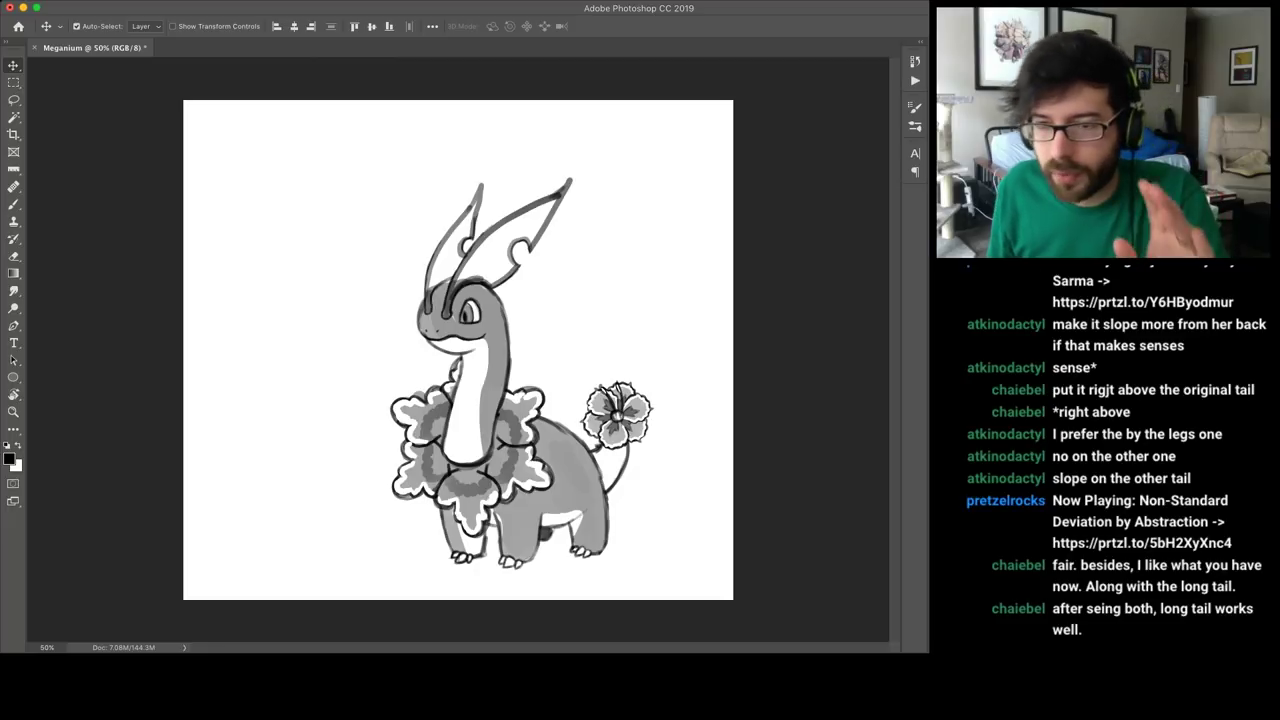
key(ctrl+comma)
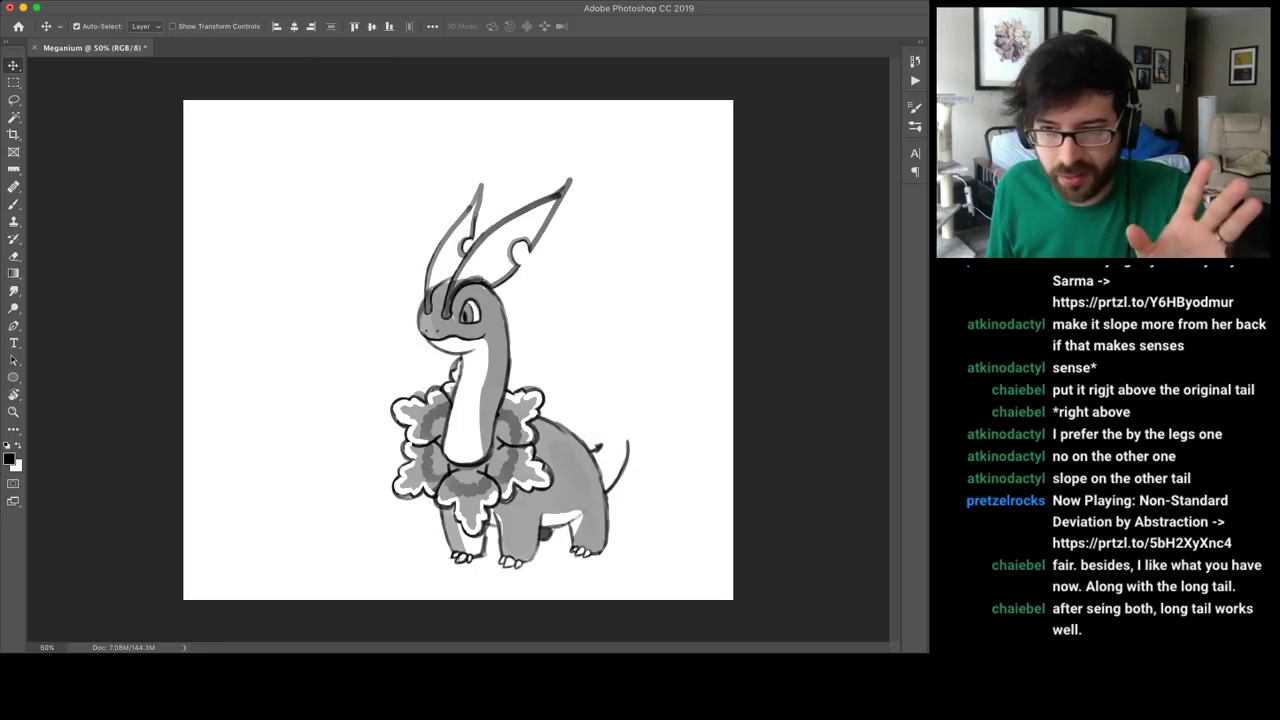
key(ctrl+comma)
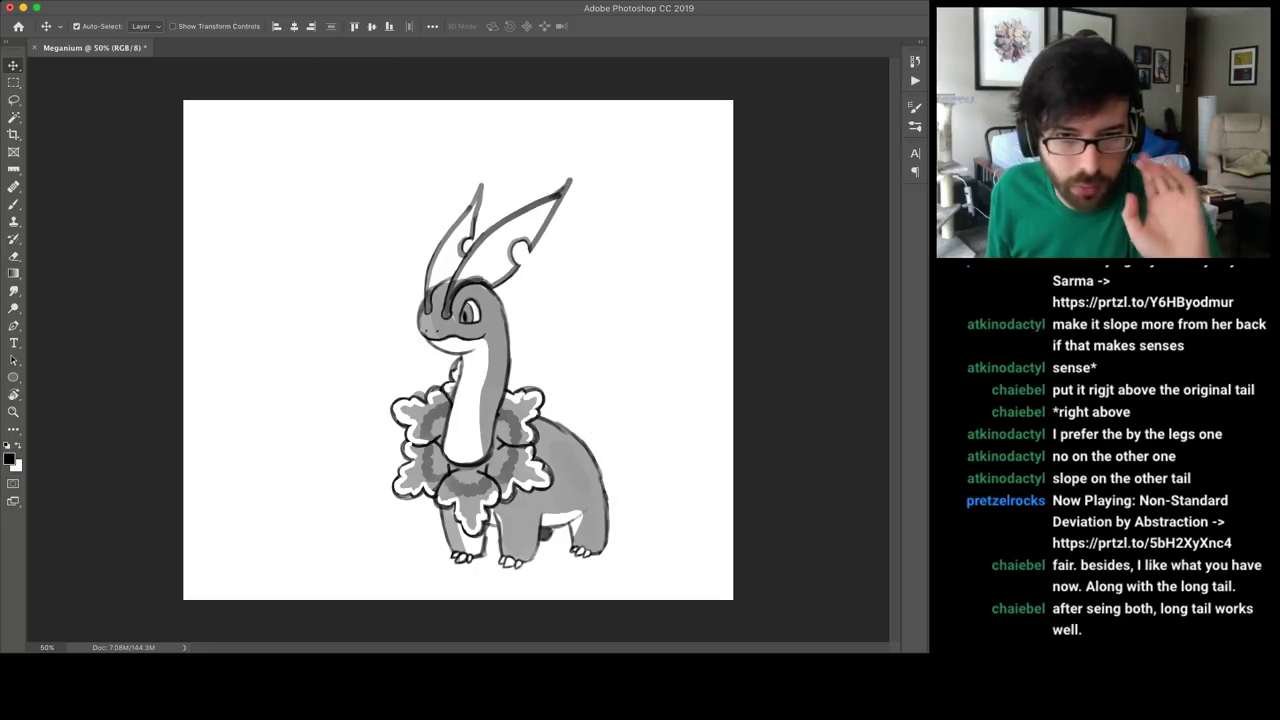
key(ctrl+comma)
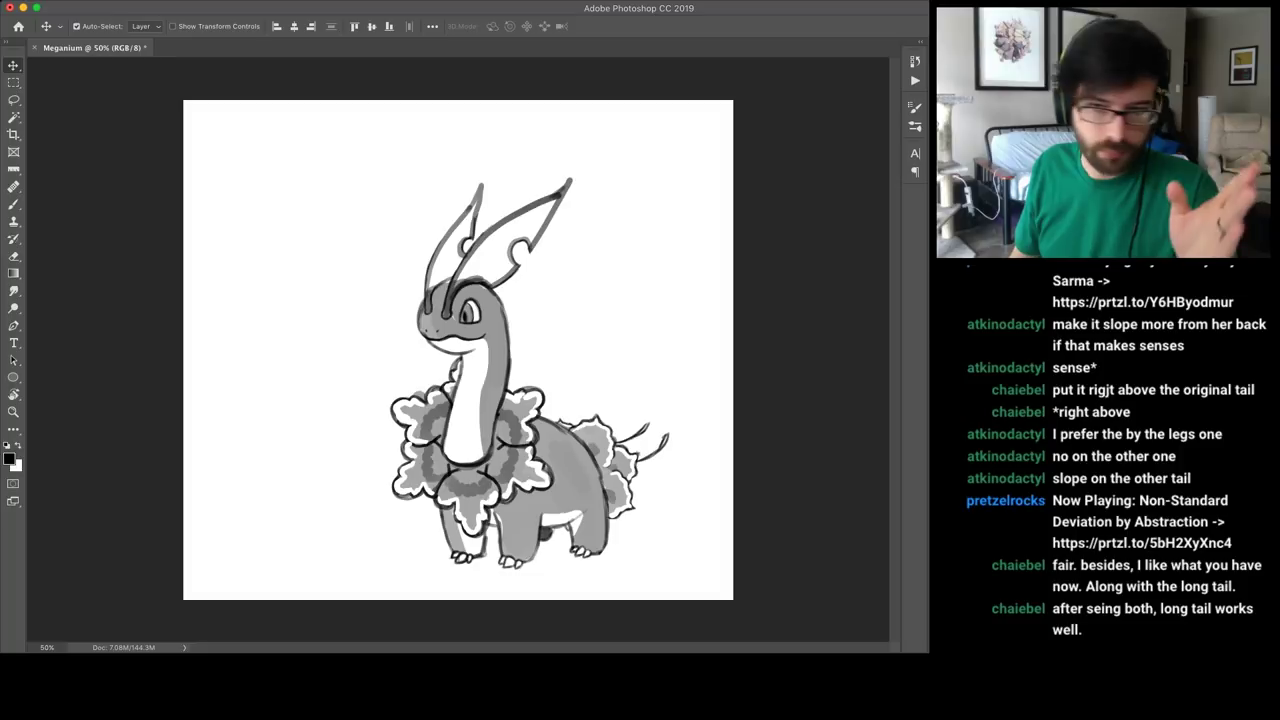
key(super+z)
key(super+z)
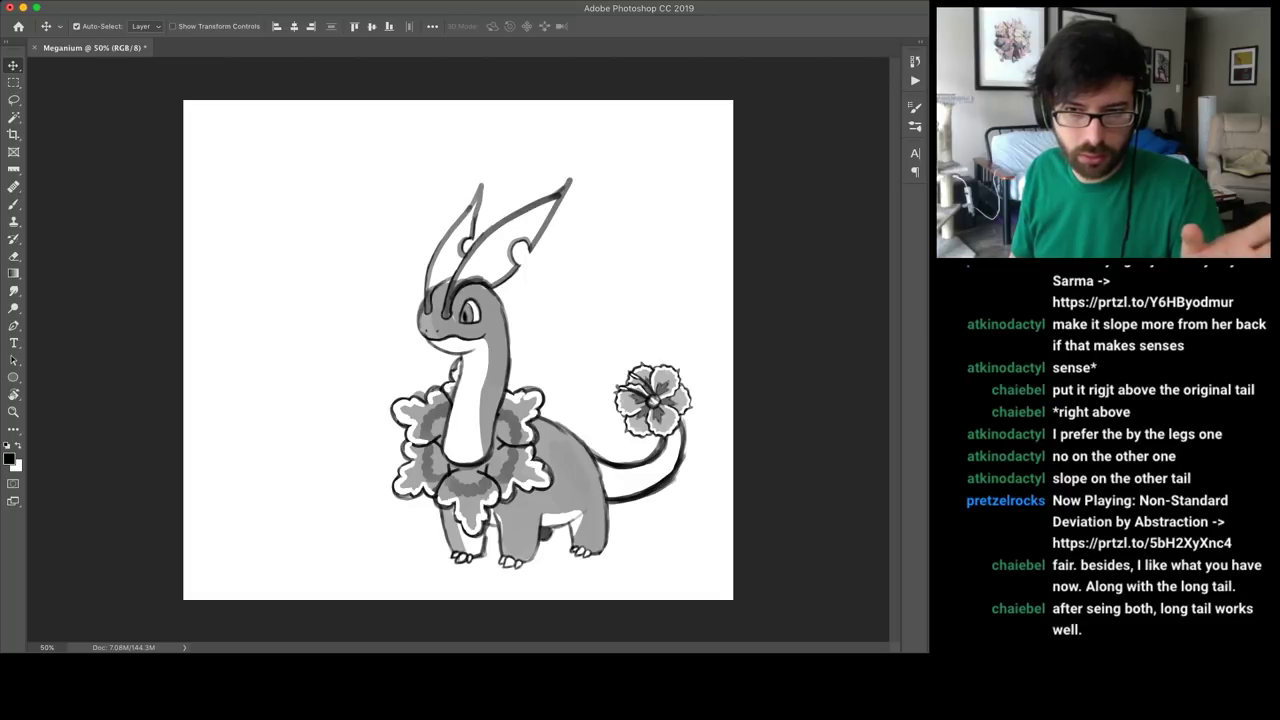
key(ctrl+comma)
key(ctrl+comma)
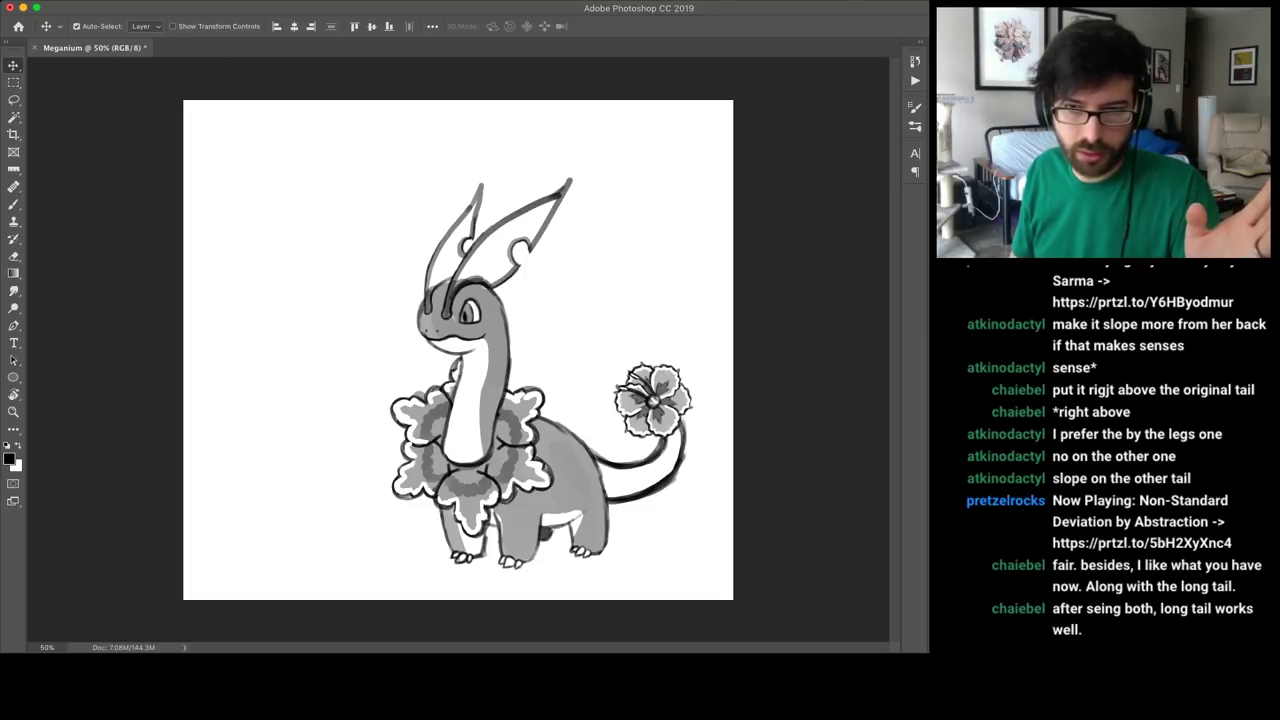
Try the long tail and its flower at 50% opacity and bring them back to full opacity.
key(super+j)
key(5)
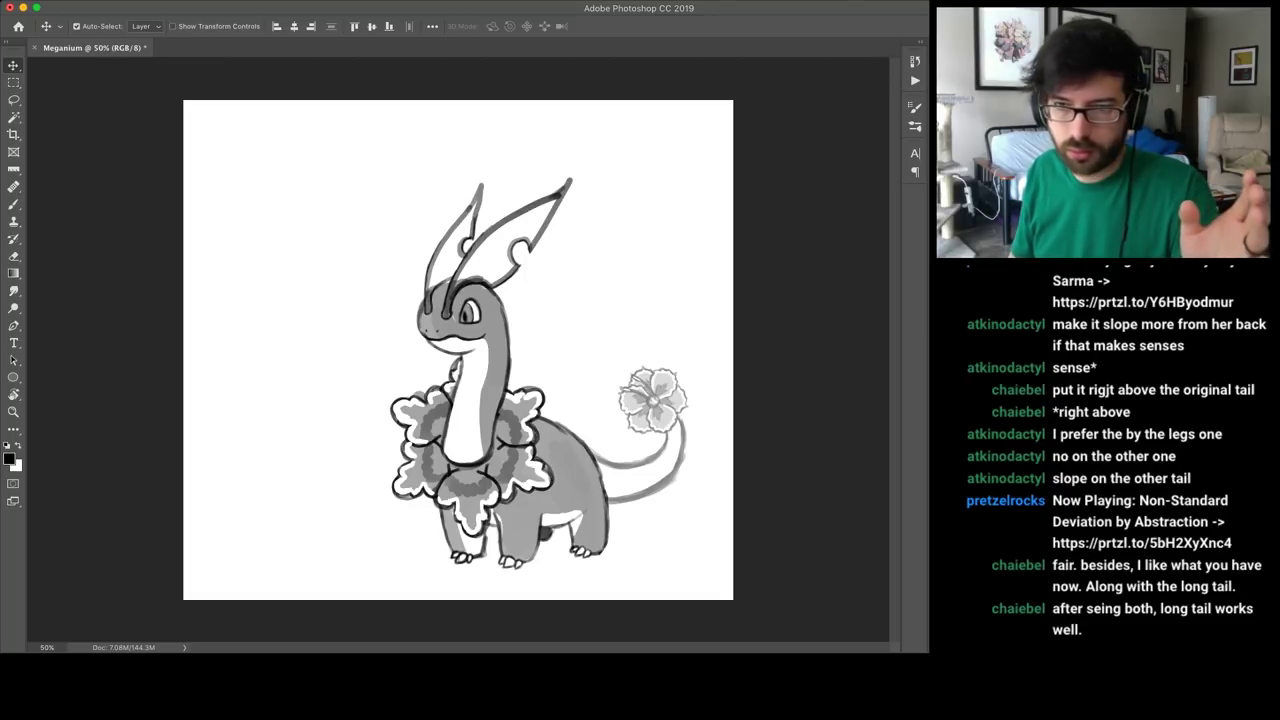
key(alt+])
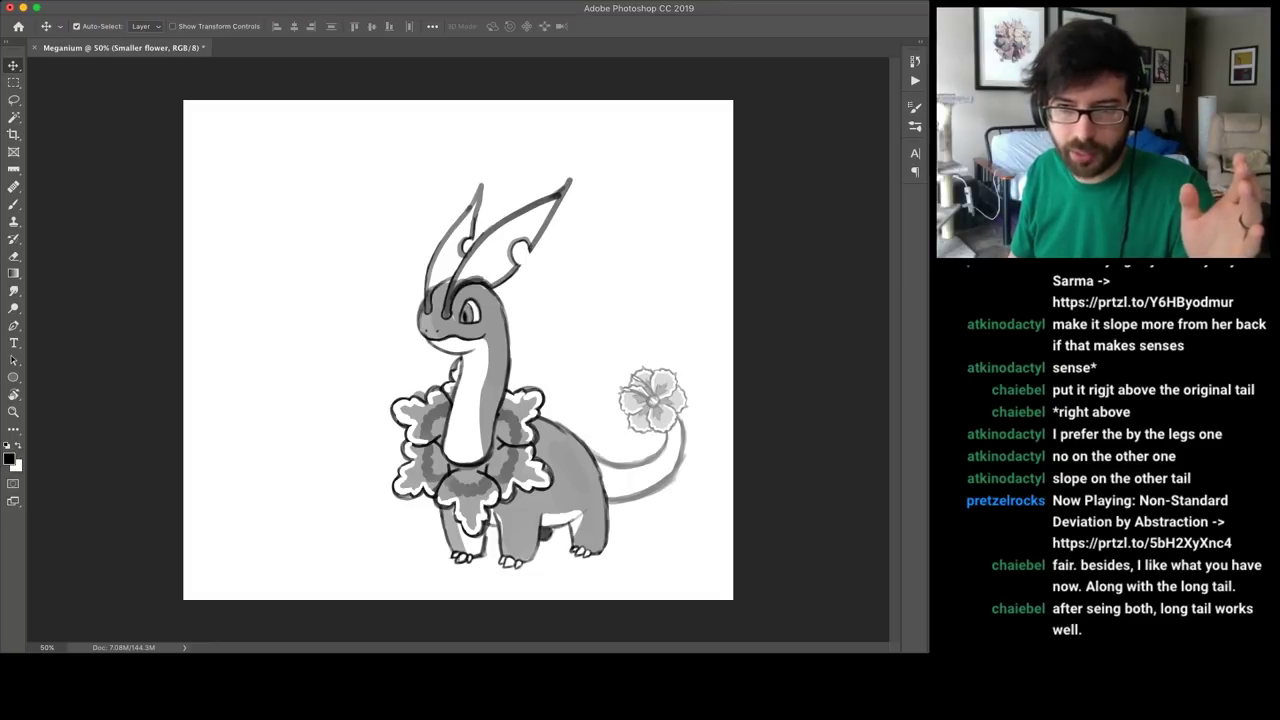
key(0)
key(super+)
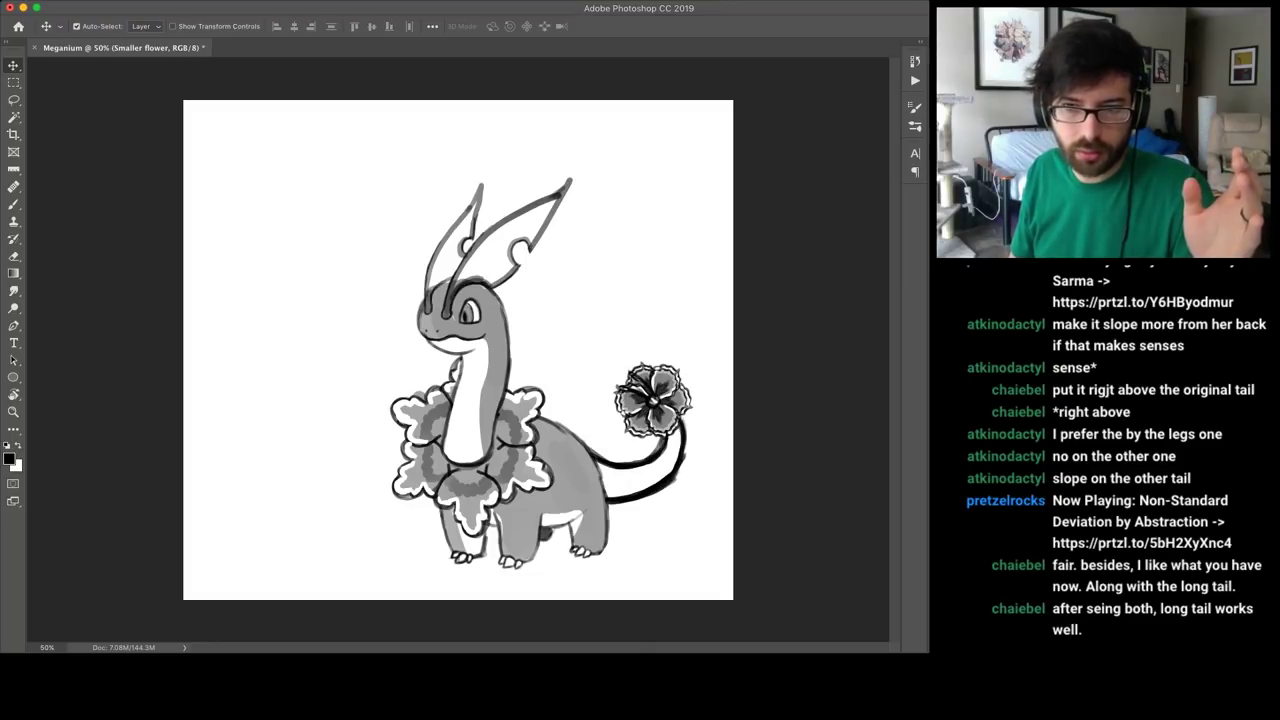
key(super+)
key(super+)
key(super+)
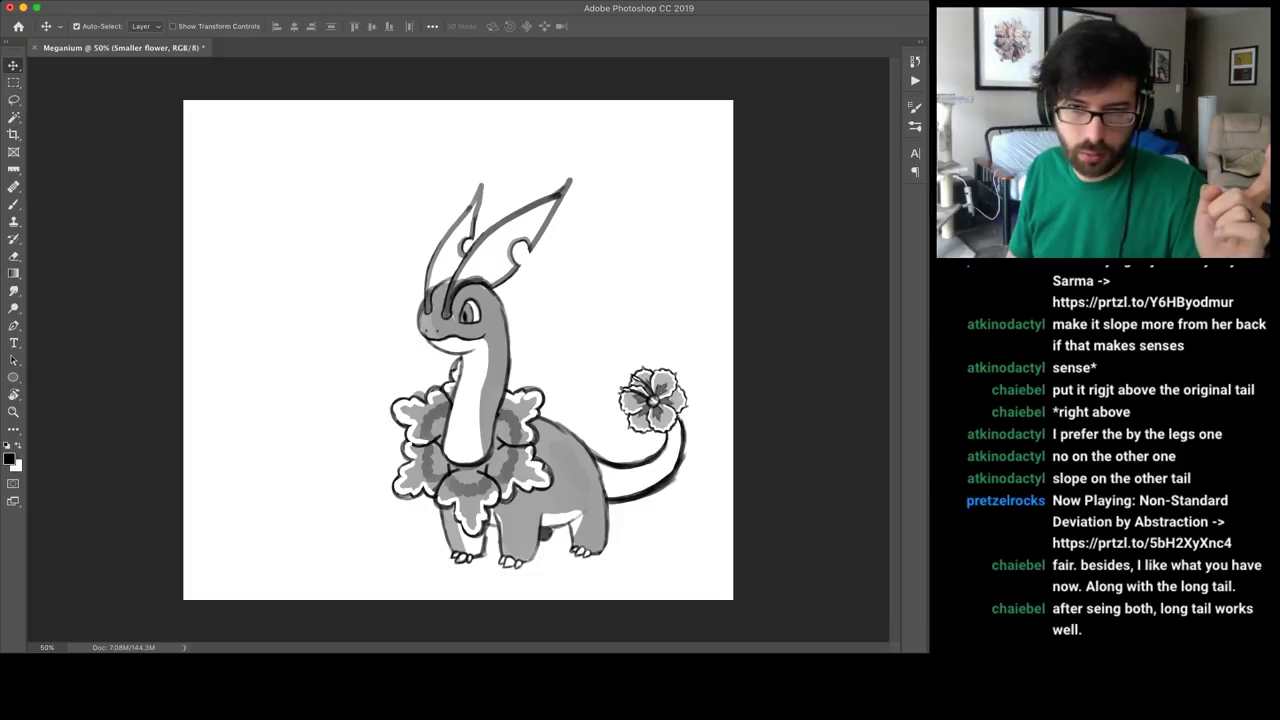
Compare the tail flower curled beside the hind leg with the short raised tail flower and with no tail.
key(super+)
key(super+)
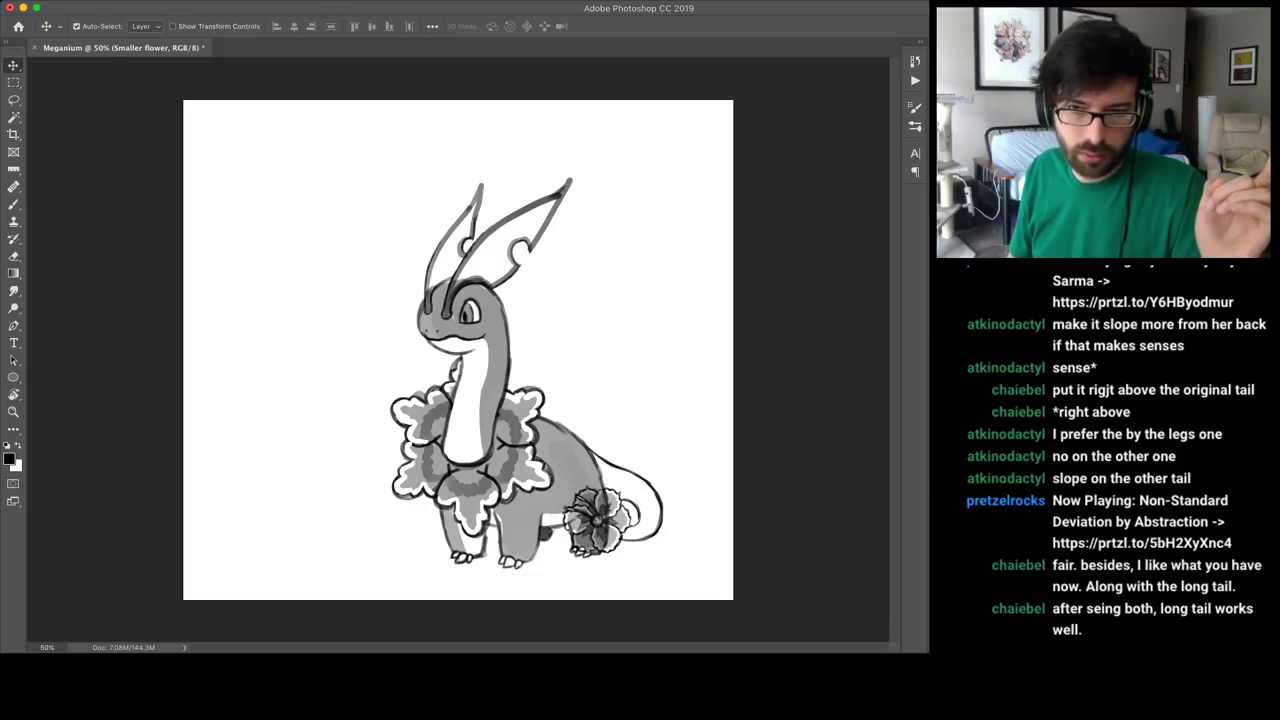
key(super+comma)
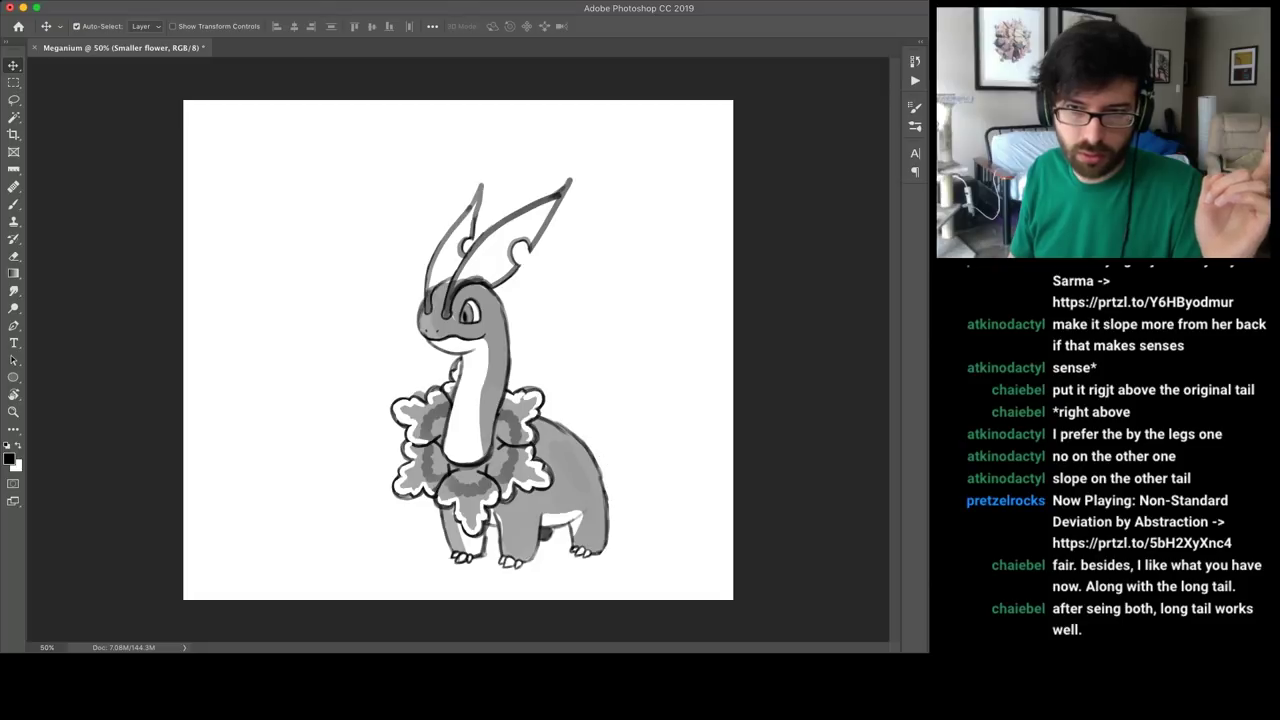
key(super+comma)
key(super+comma)
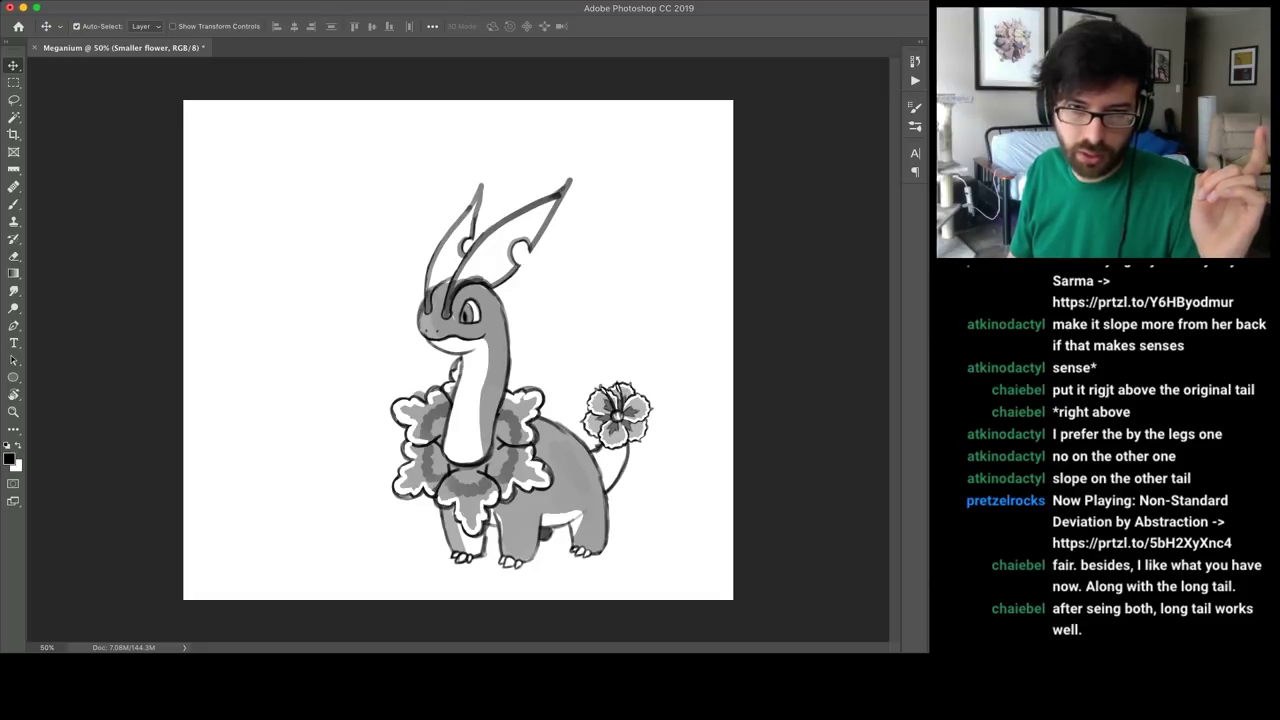
key(super+comma)
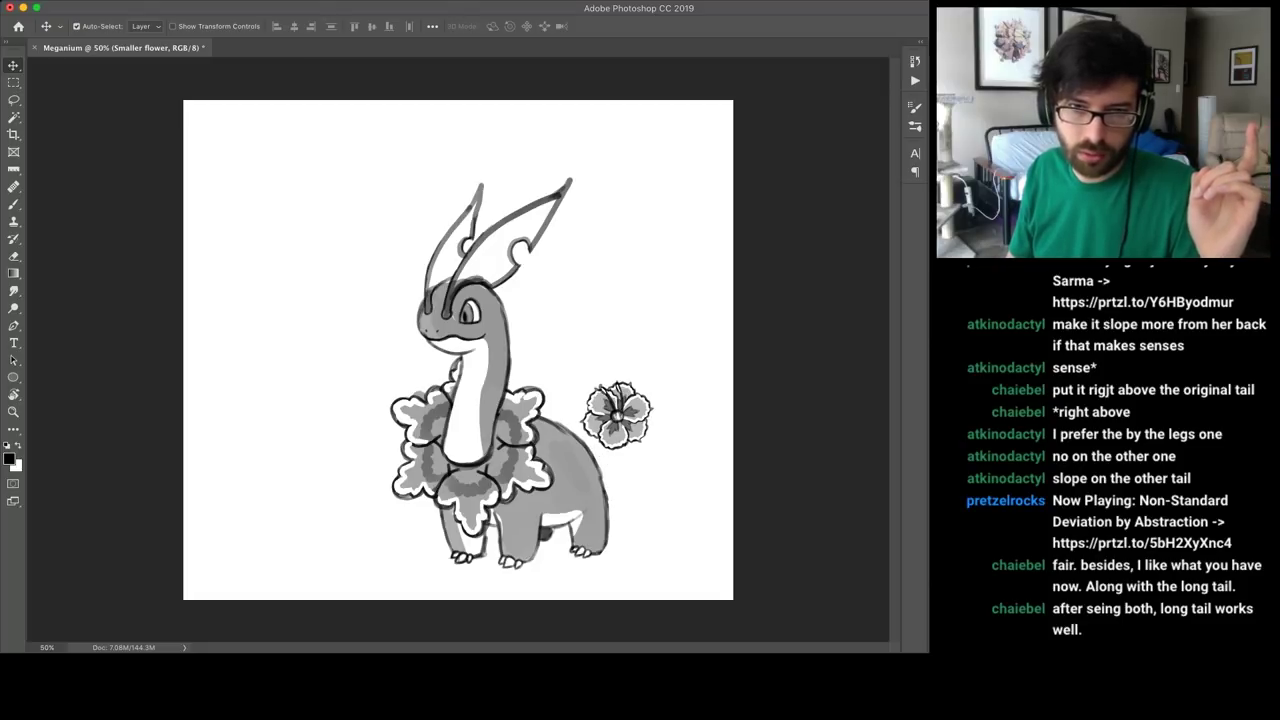
key(super+comma)
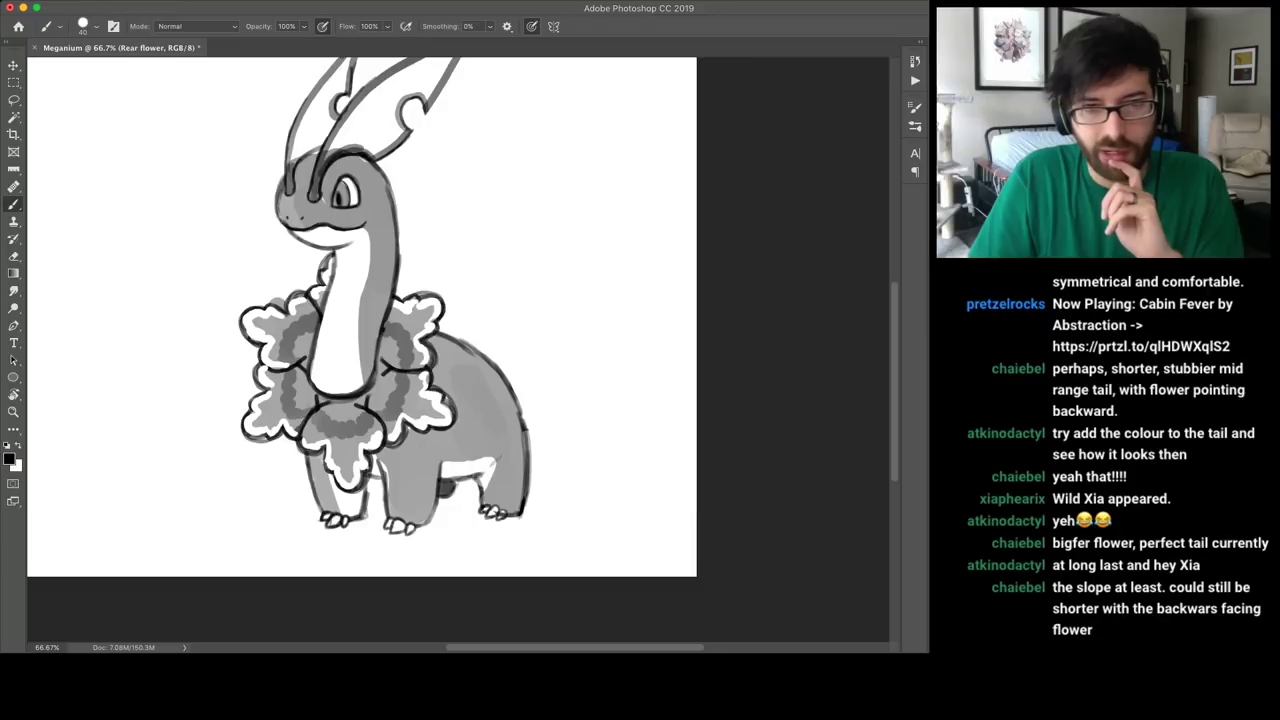
key(super+comma)
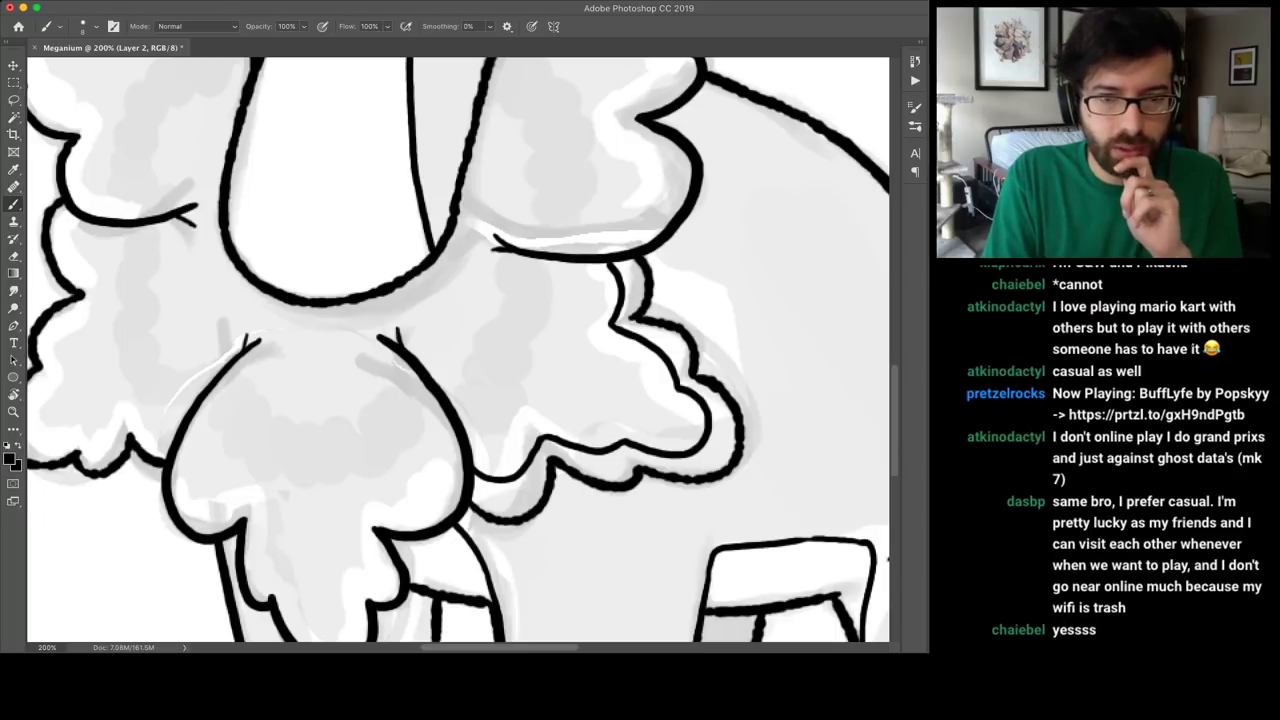
Ink a jagged zigzag band across the neck-flower petal beside the front center petal, undoing stray strokes.
drag(442, 390, 479, 393)
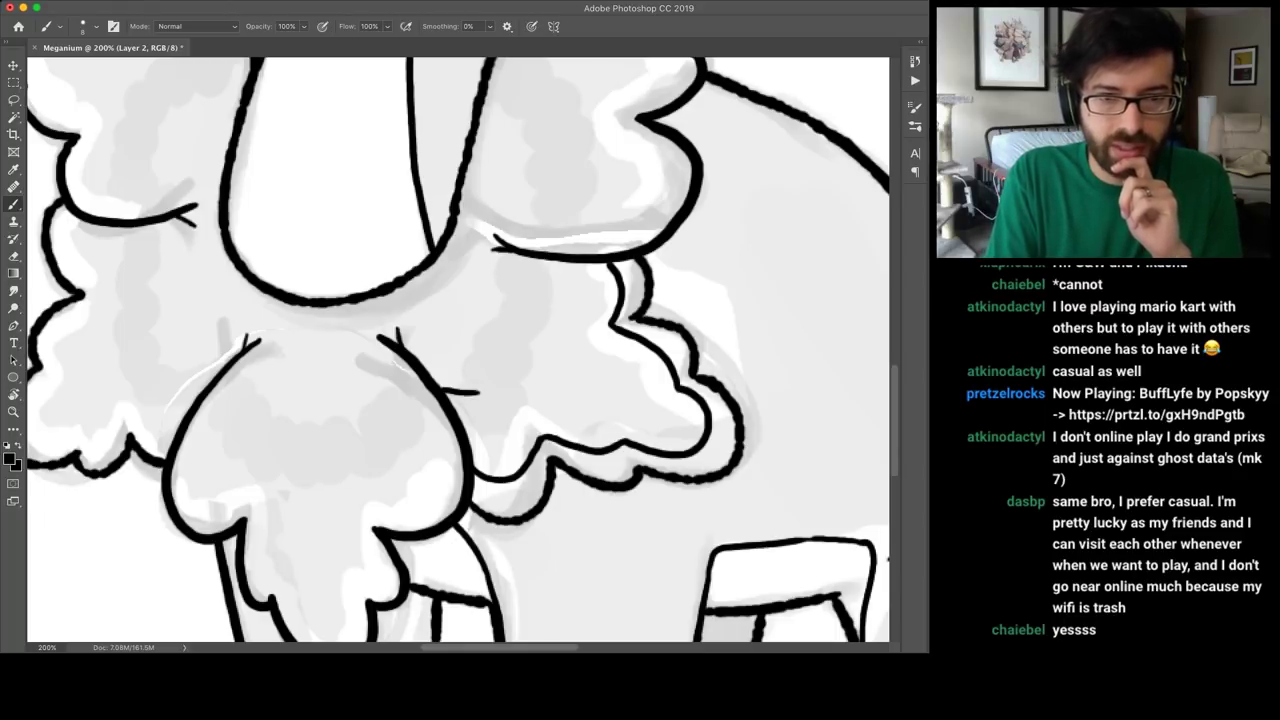
drag(477, 337, 479, 394)
mouse_move(476, 334)
mouse_down()
mouse_move(523, 328)
mouse_move(502, 280)
mouse_move(533, 258)
mouse_up()
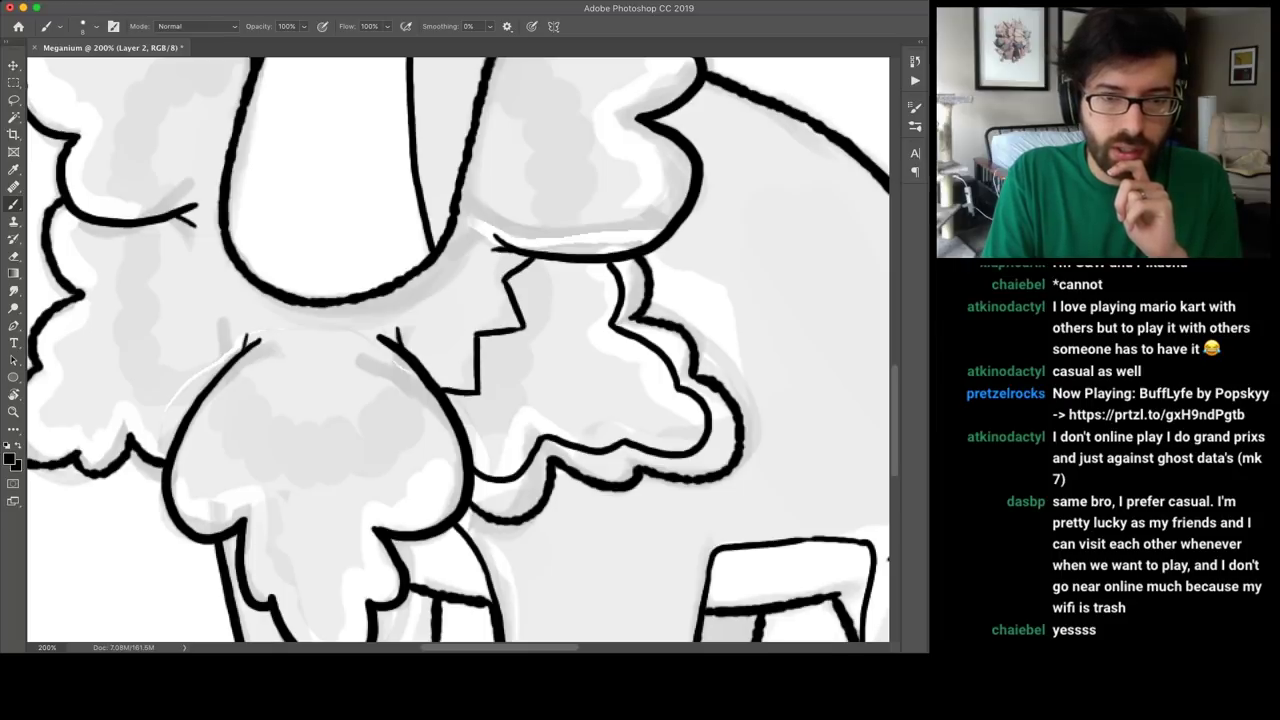
mouse_move(462, 426)
mouse_down()
mouse_move(512, 428)
mouse_move(512, 378)
mouse_up()
key(super+z)
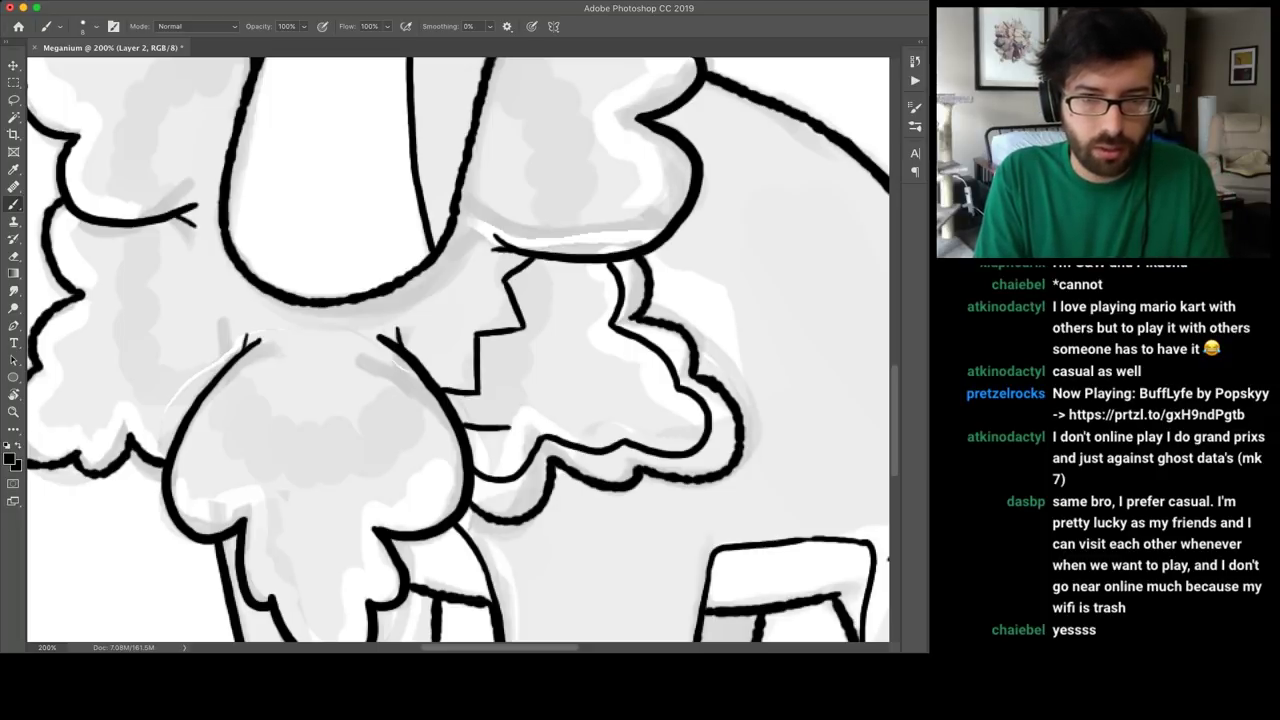
mouse_move(508, 428)
mouse_down()
mouse_move(513, 372)
mouse_move(570, 355)
mouse_move(546, 290)
mouse_move(569, 263)
mouse_move(512, 461)
mouse_up()
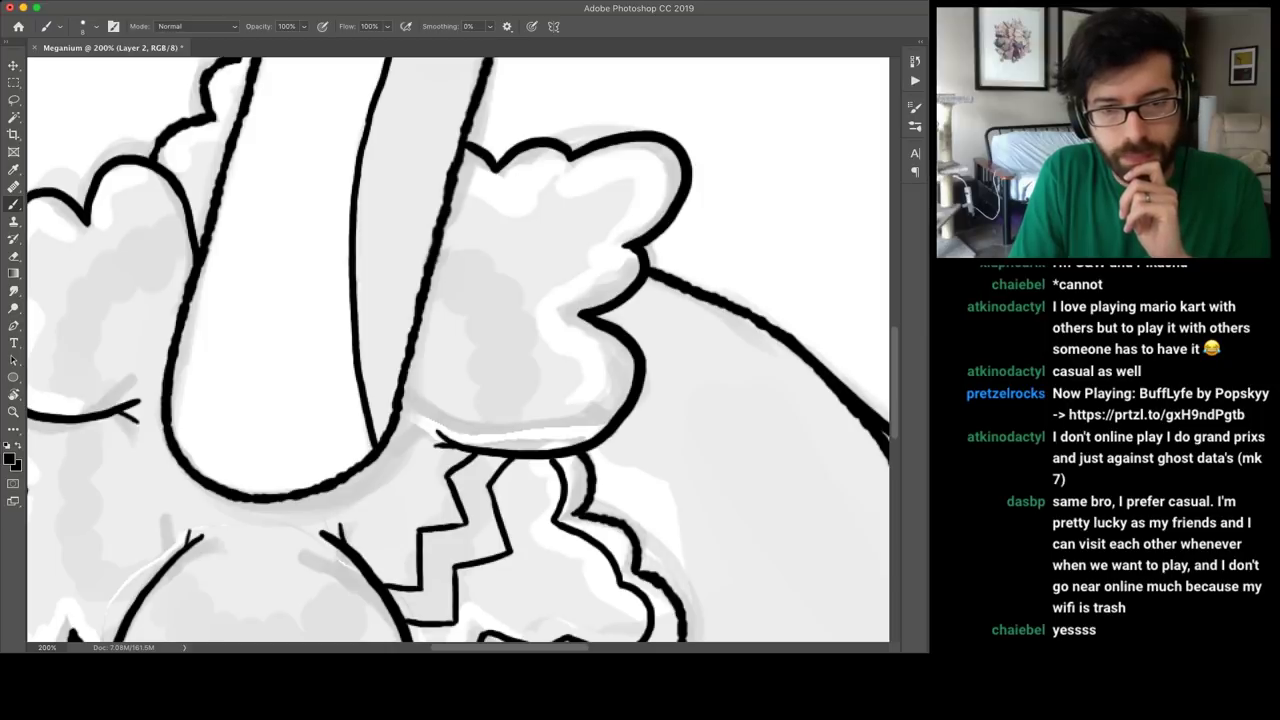
drag(455, 441, 523, 439)
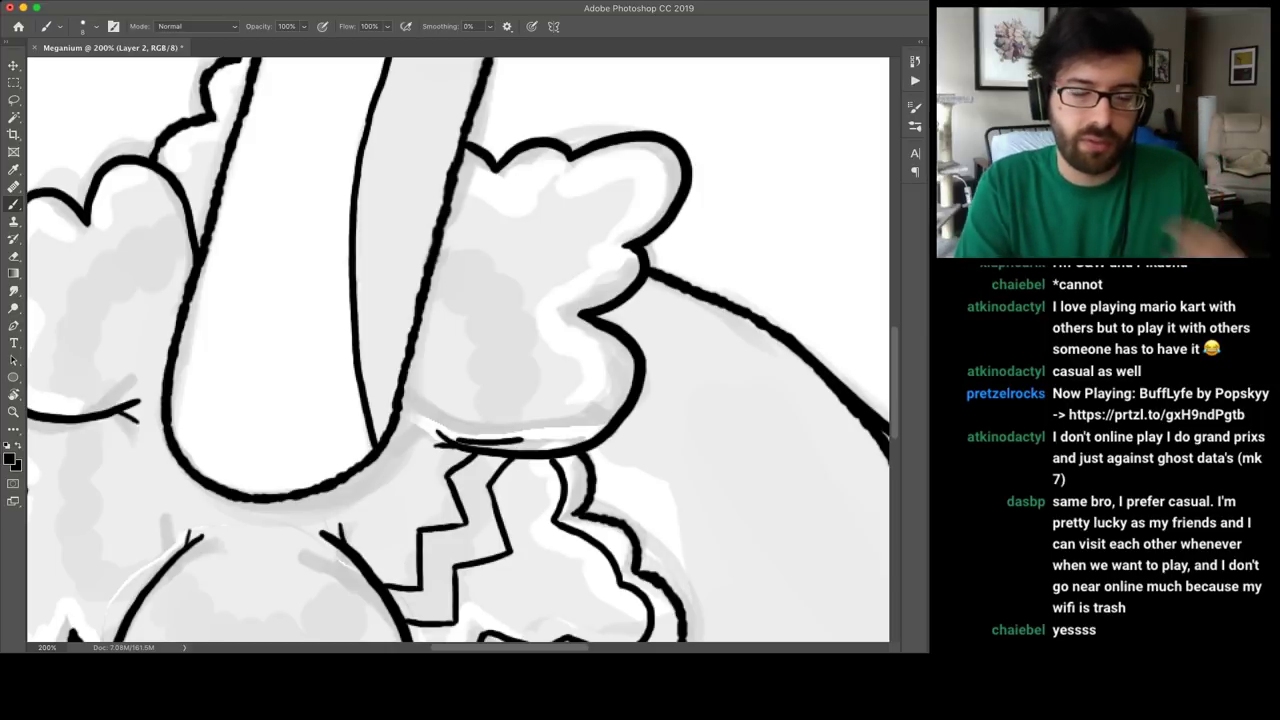
key(super+z)
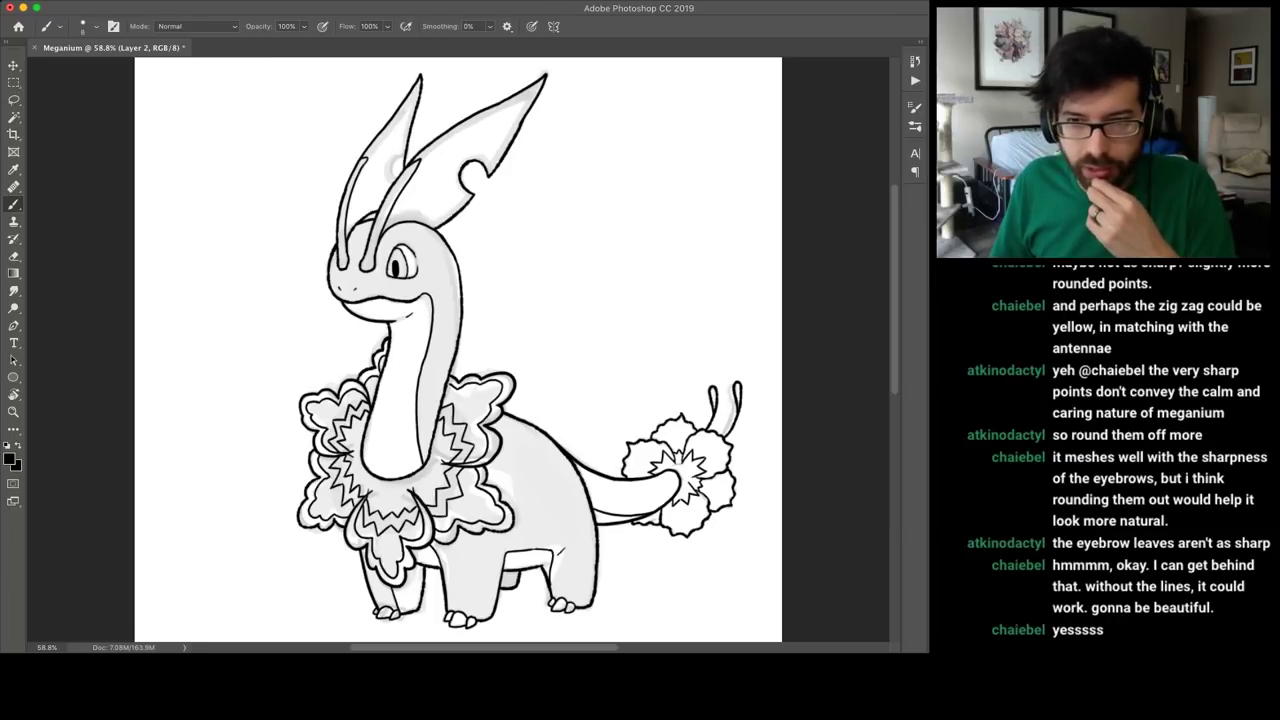
key(super+comma)
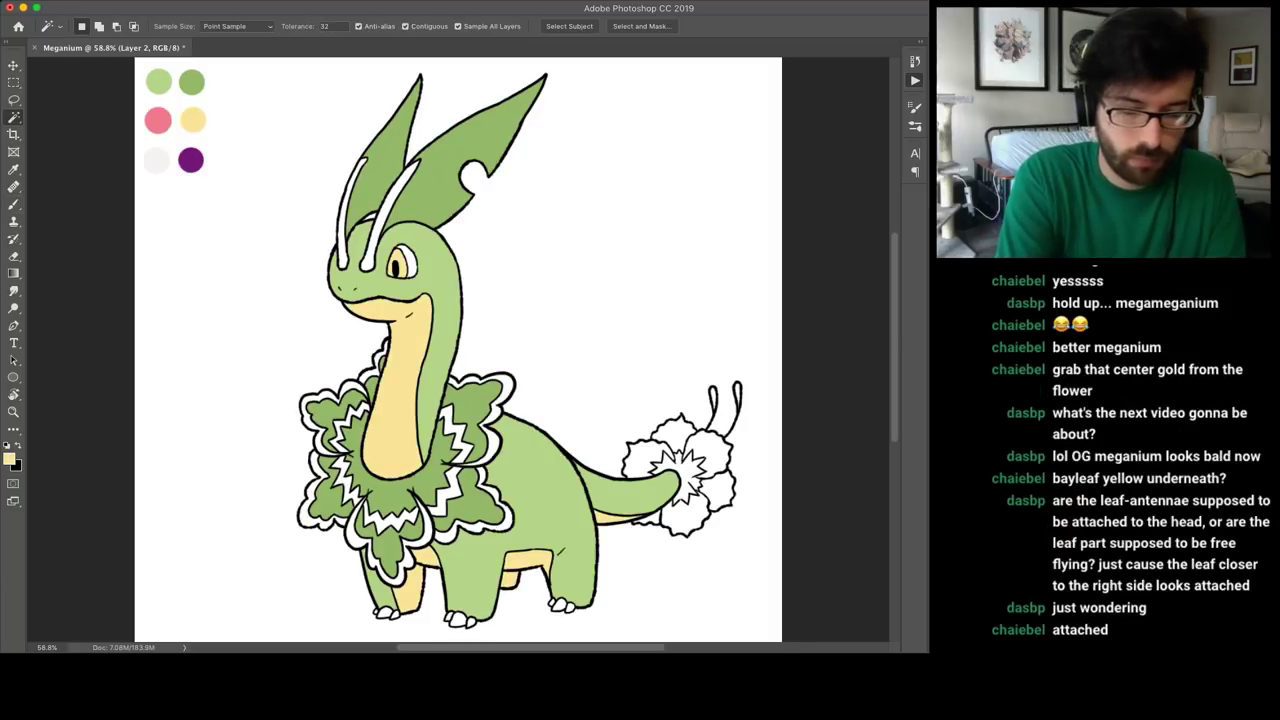
Name the new color layer "Pink" and sample the pink palette swatch for painting on it.
text(Pink)
key(Return)
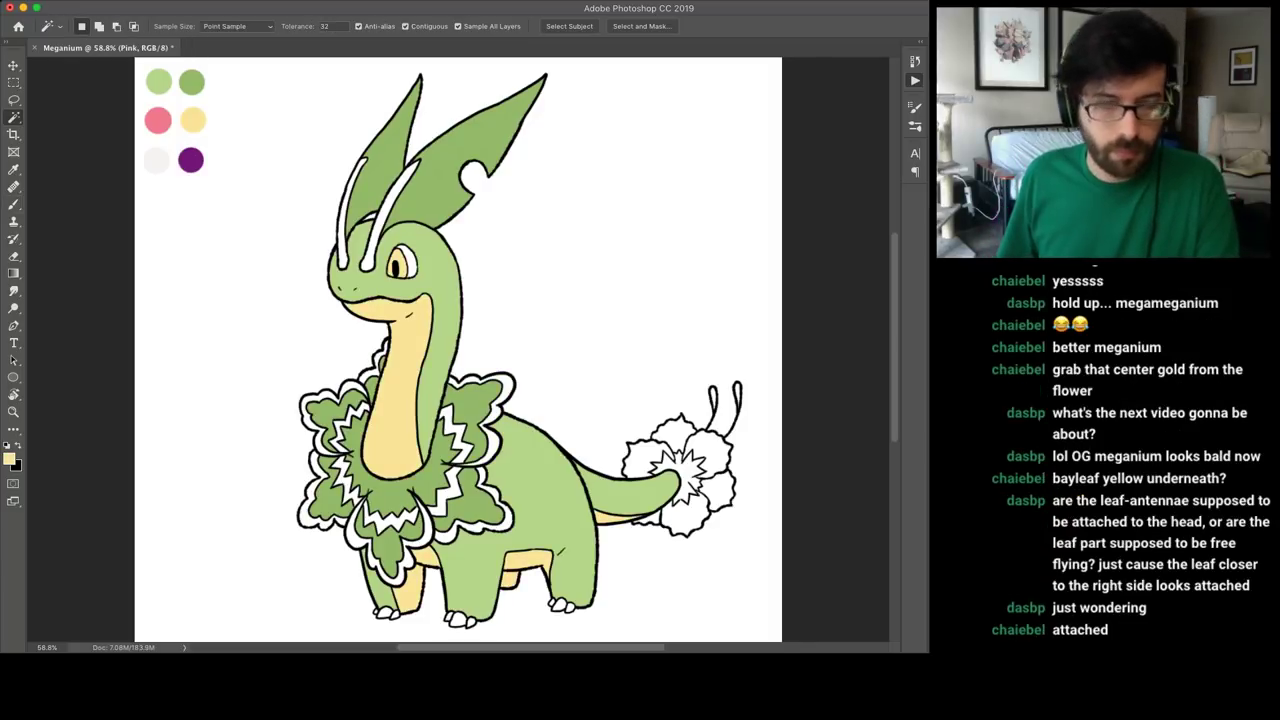
key(b)
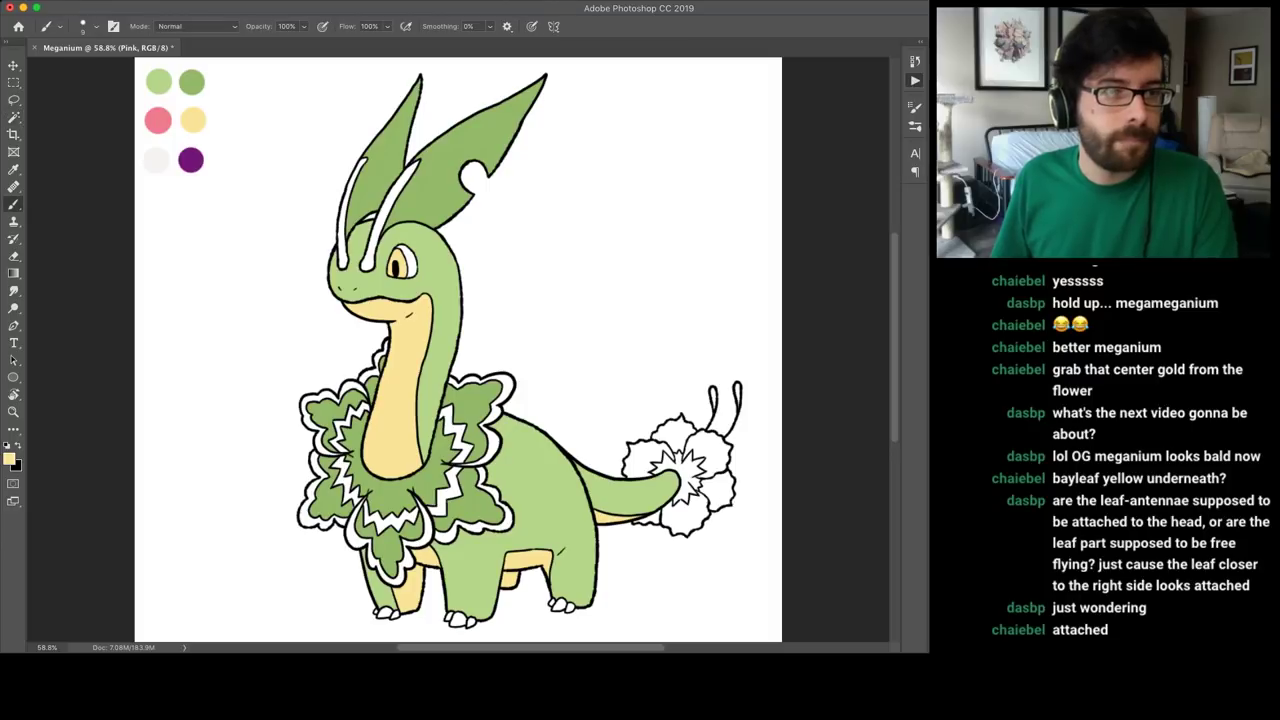
alt+click(158, 120)
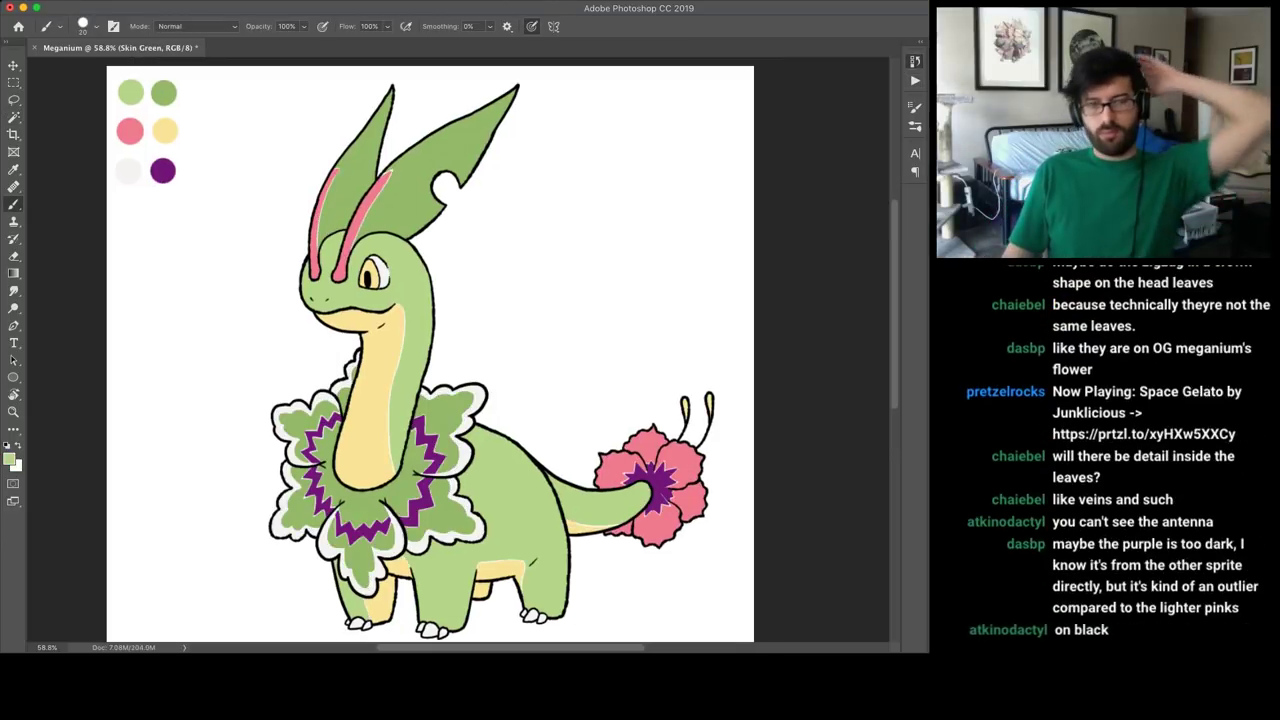
Try the off-white swatch on the main skin, undo it, and fill the belly and neck-front layer with off-white.
key(super+z)
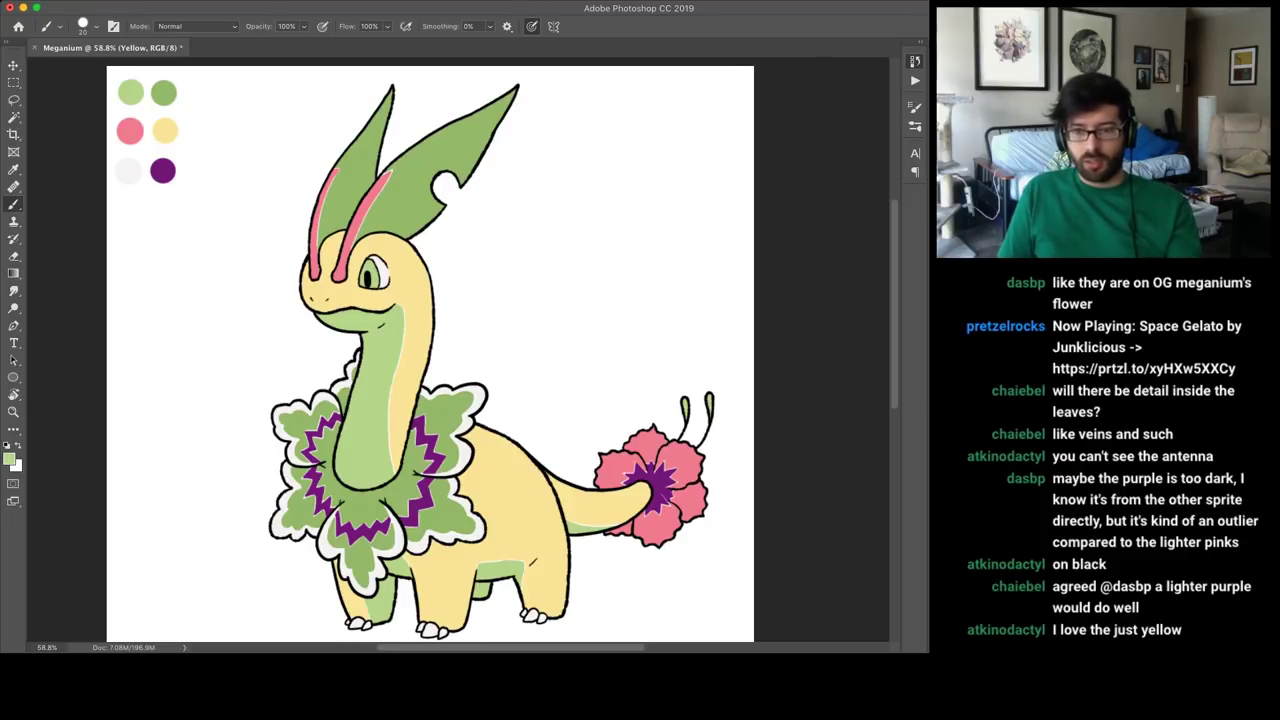
key(alt+[)
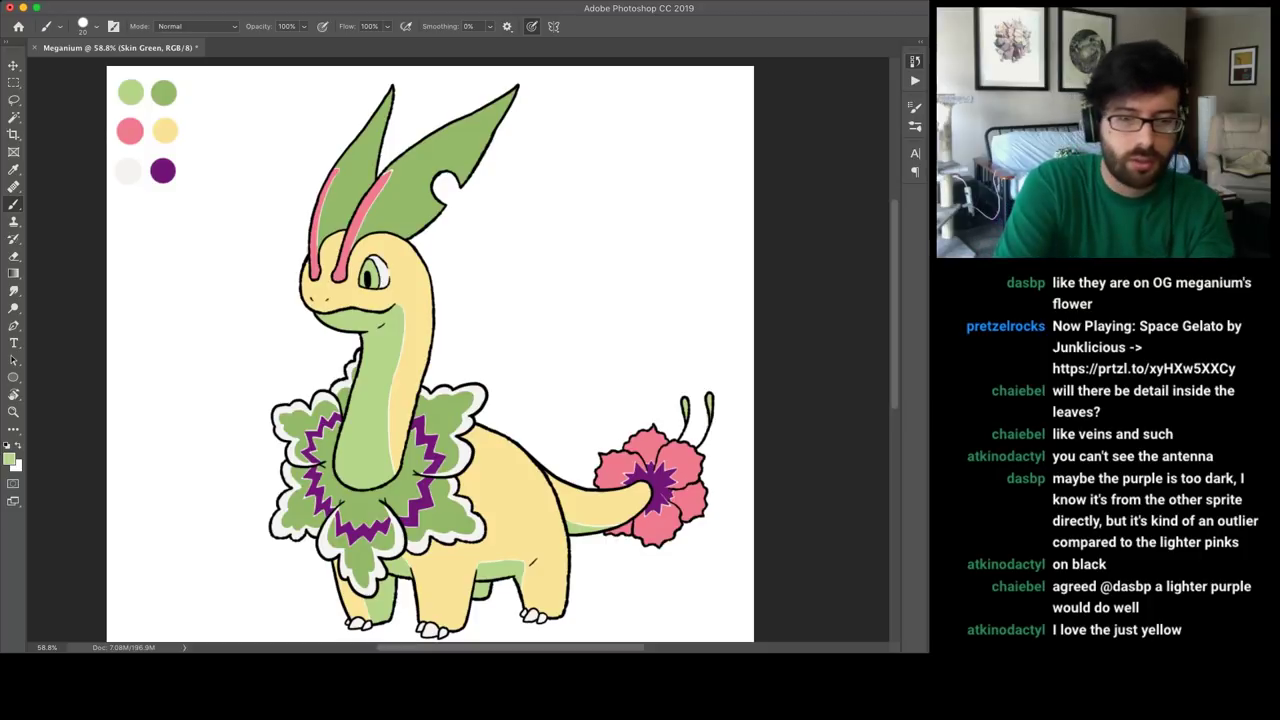
alt+click(128, 170)
key(alt+shift+BackSpace)
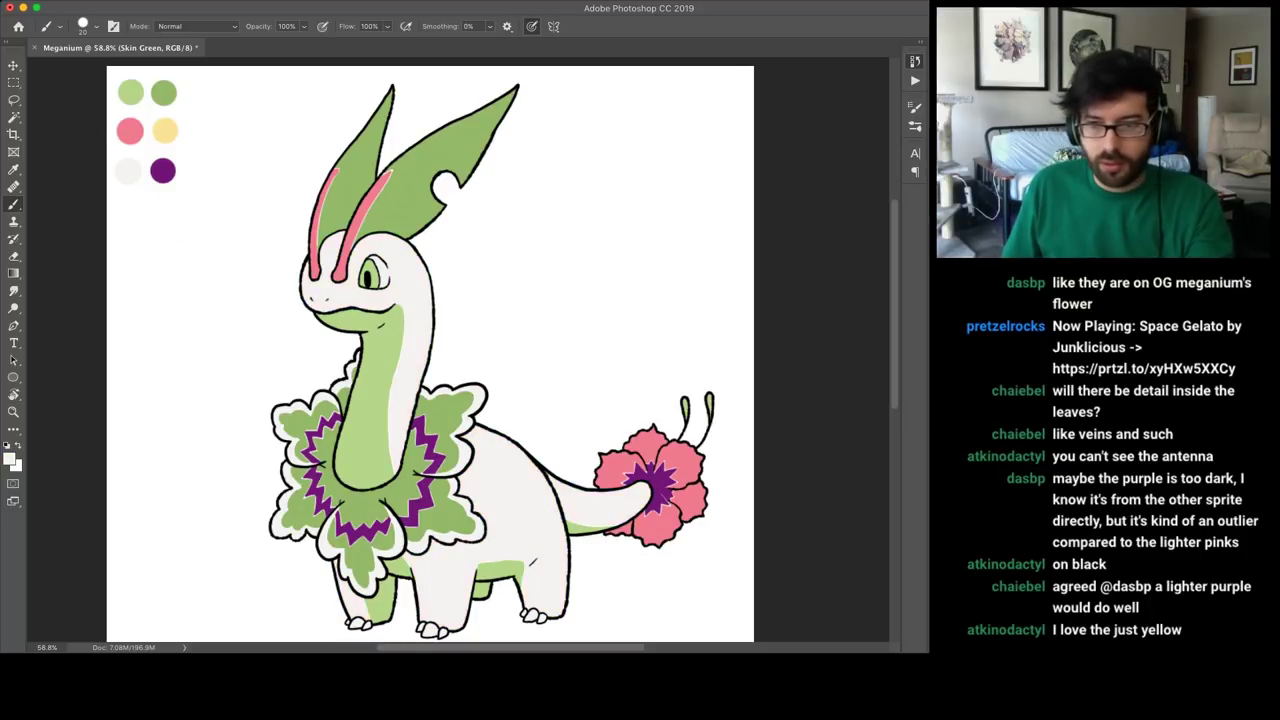
key(ctrl+z)
key(alt+bracketright)
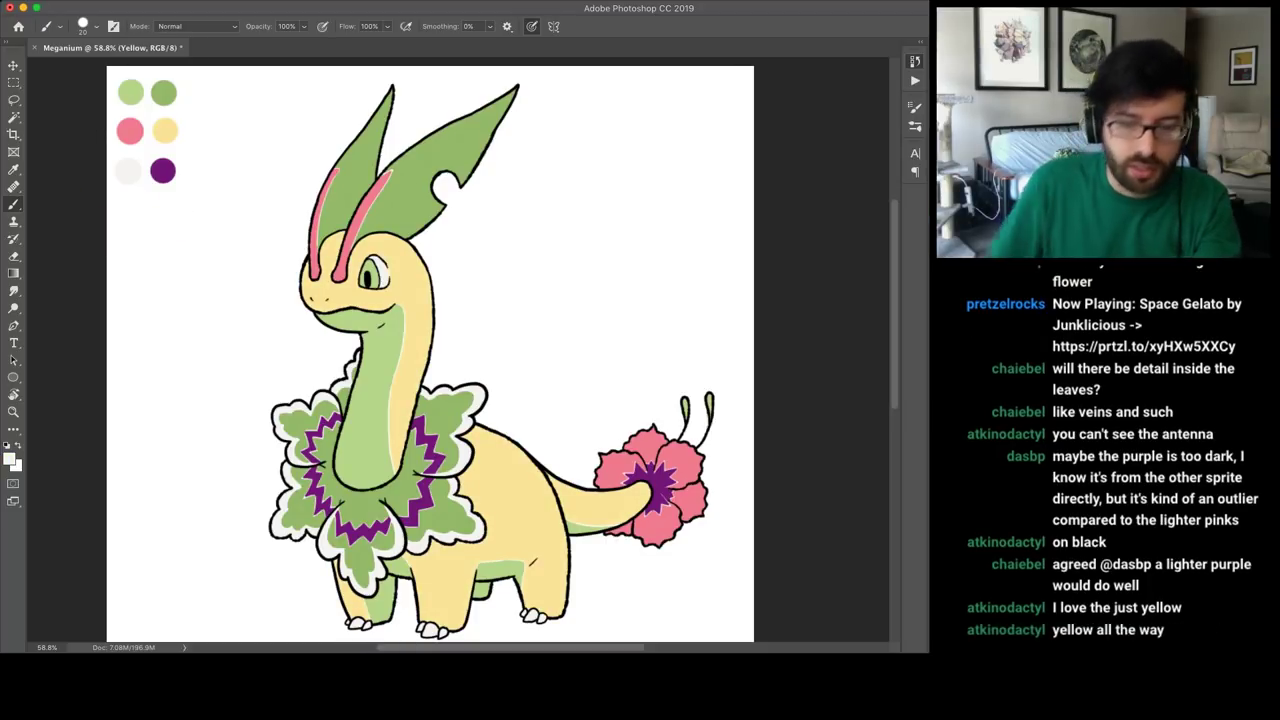
key(alt+BackSpace)
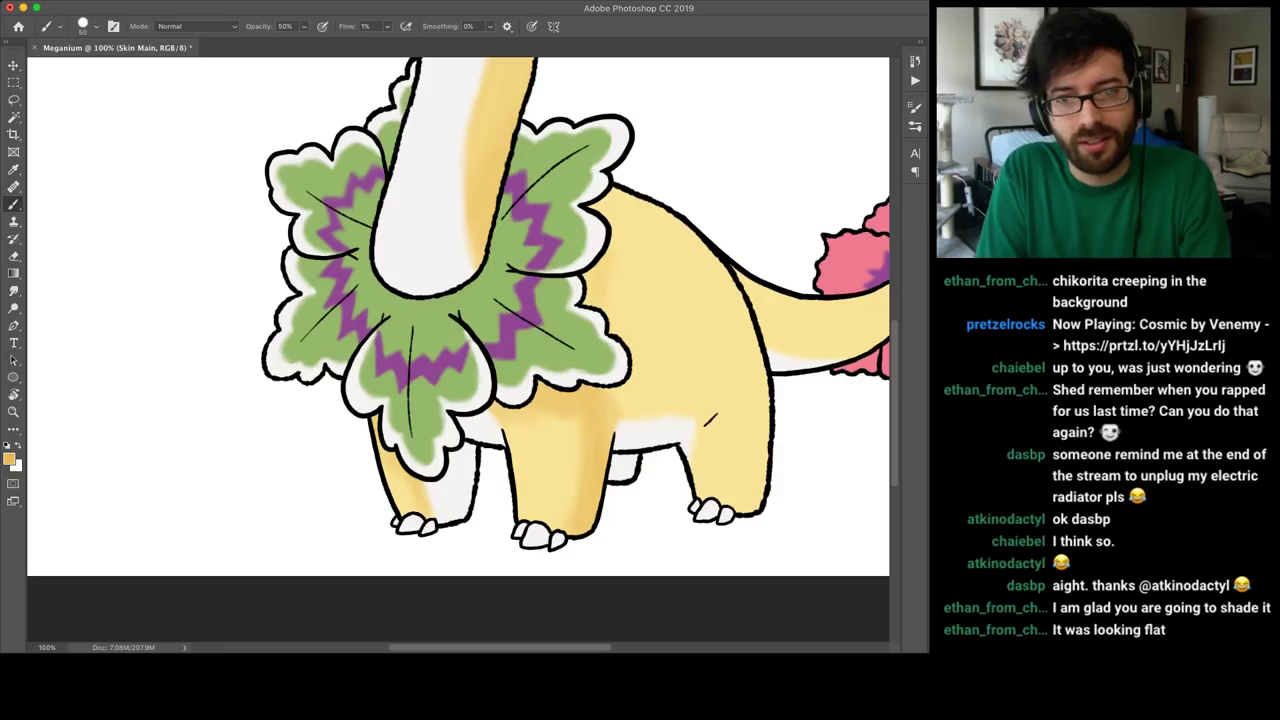
Shade the flank, lower belly edge and hind leg with soft, darker yellow strokes using a larger brush.
mouse_move(604, 300)
mouse_down()
mouse_move(650, 350)
mouse_move(628, 408)
mouse_move(664, 368)
mouse_move(688, 410)
mouse_up()
key(bracketright)
key(bracketright)
key(bracketright)
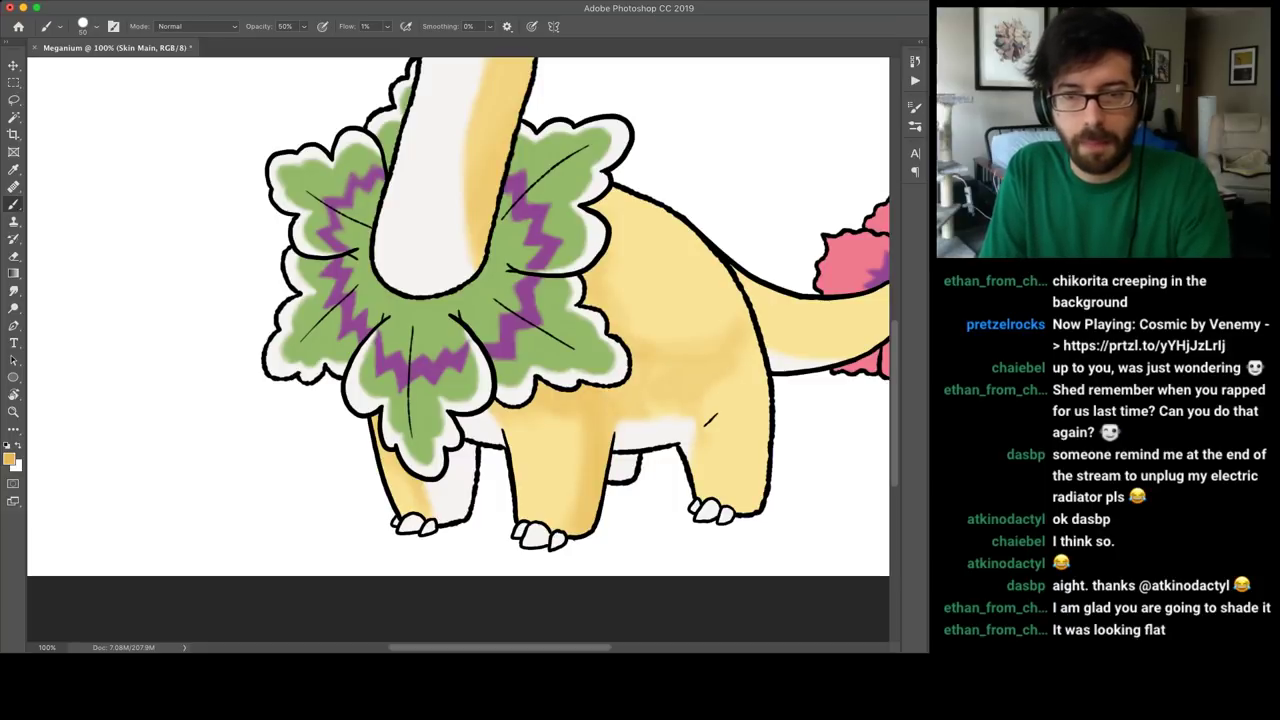
mouse_move(705, 460)
mouse_down()
mouse_move(756, 400)
mouse_move(750, 355)
mouse_up()
drag(668, 406, 652, 382)
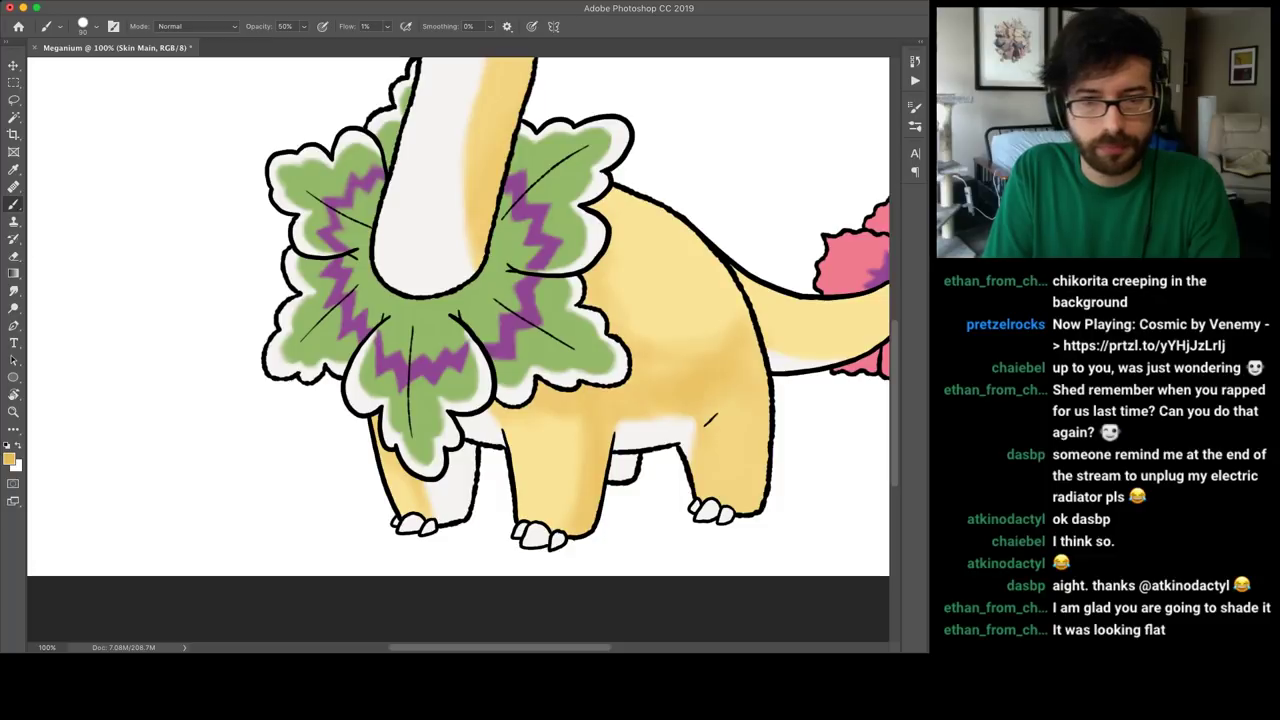
scroll(700, 420, up, 5)
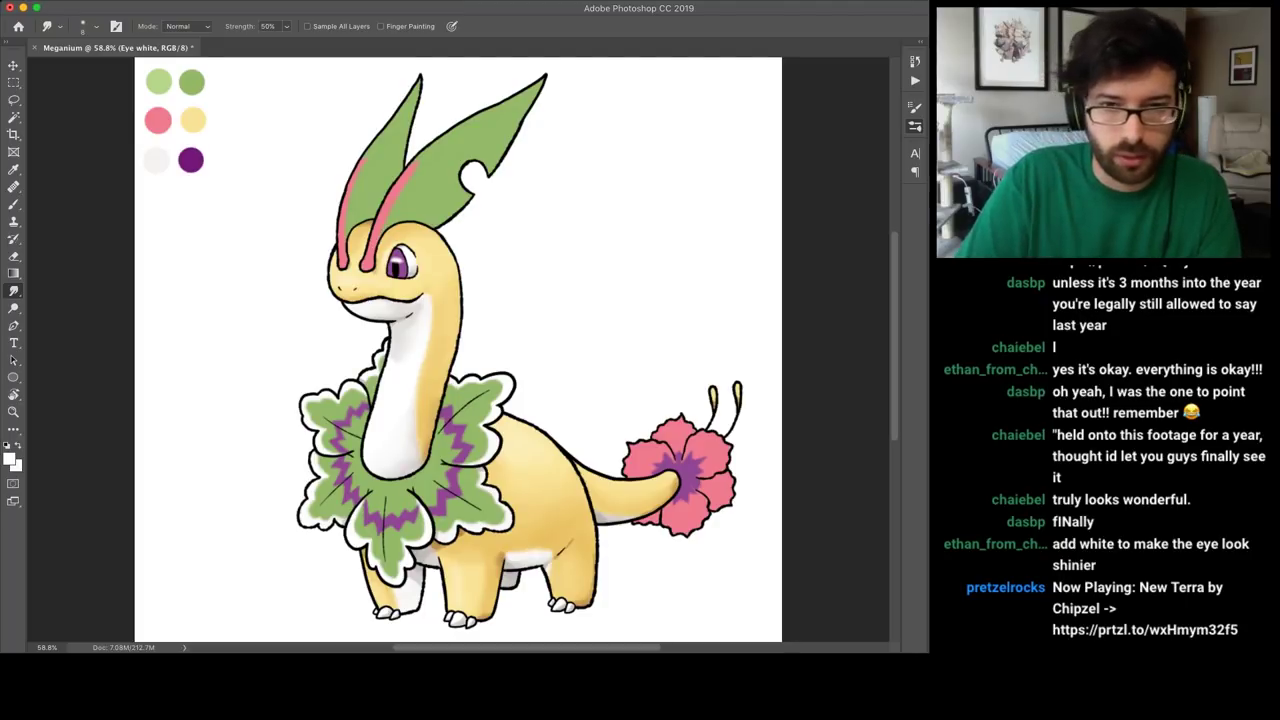
Shade the lower part of the large head leaf with soft darker green brush strokes on the Leaf Green layer, undoing stray strokes.
key(super+plus)
key(super+plus)
scroll(458, 350, right, 5)
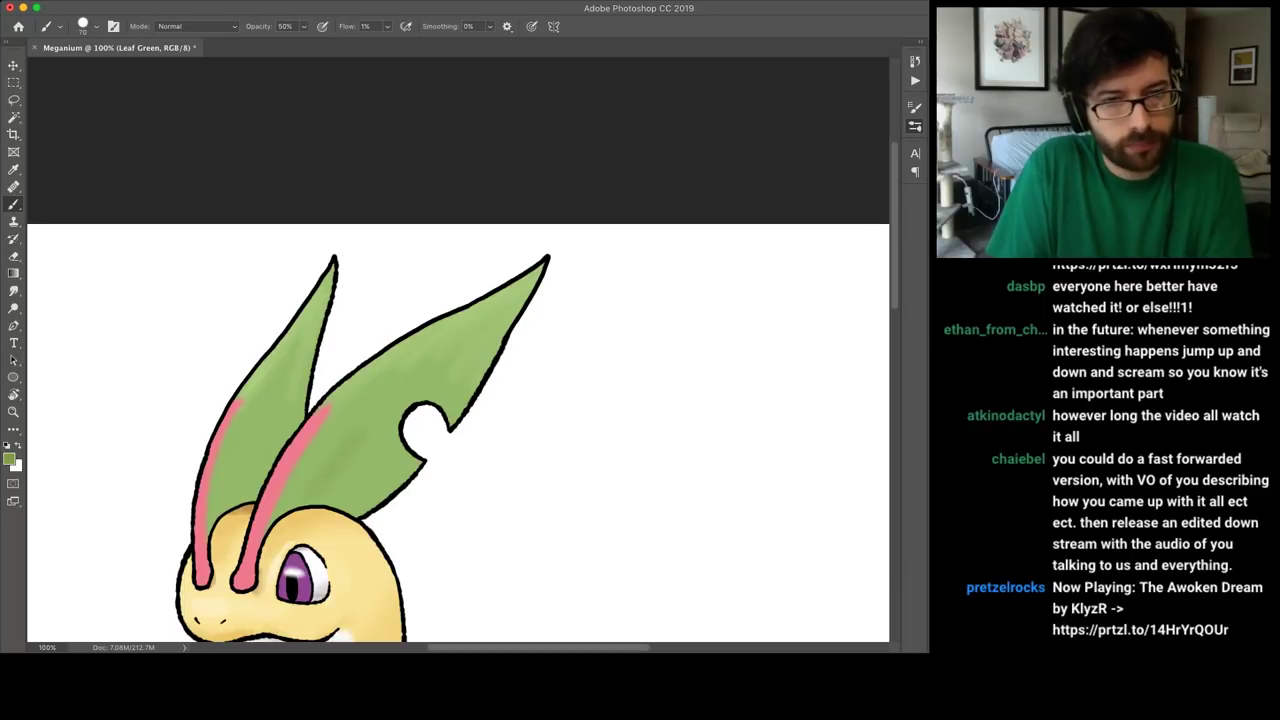
key(super+z)
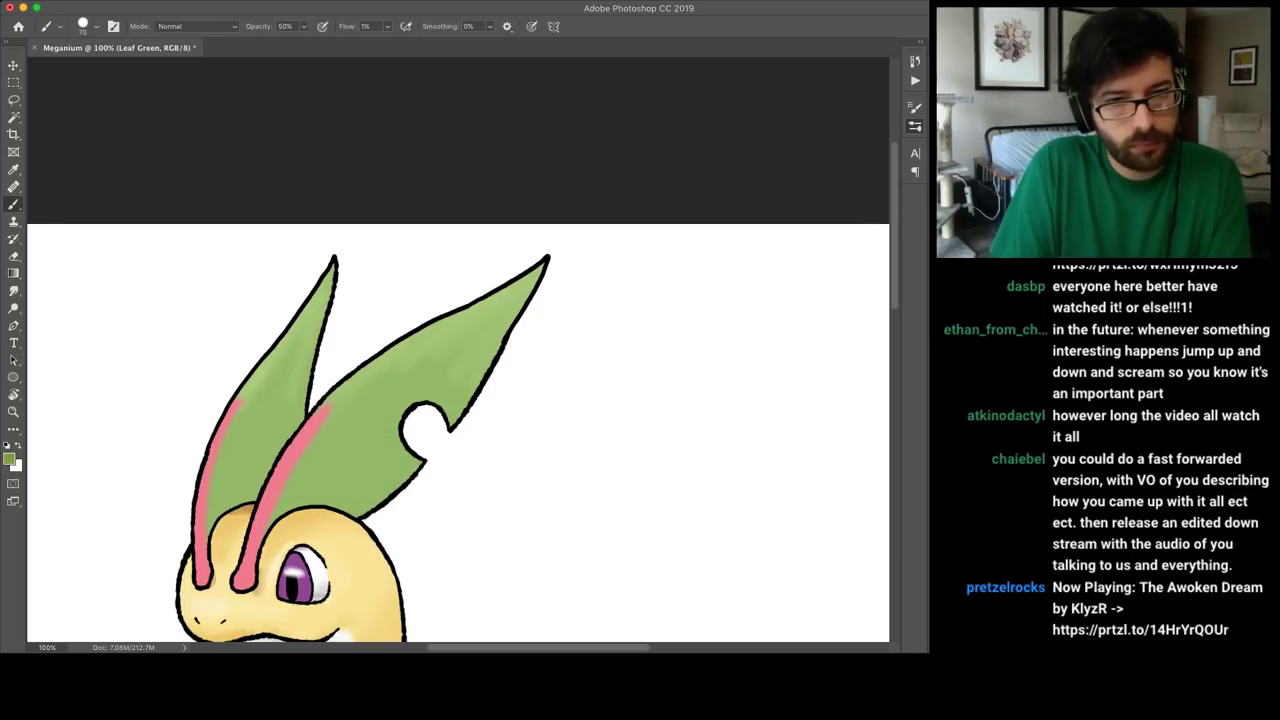
mouse_move(340, 494)
mouse_down()
mouse_move(390, 462)
mouse_move(408, 468)
mouse_up()
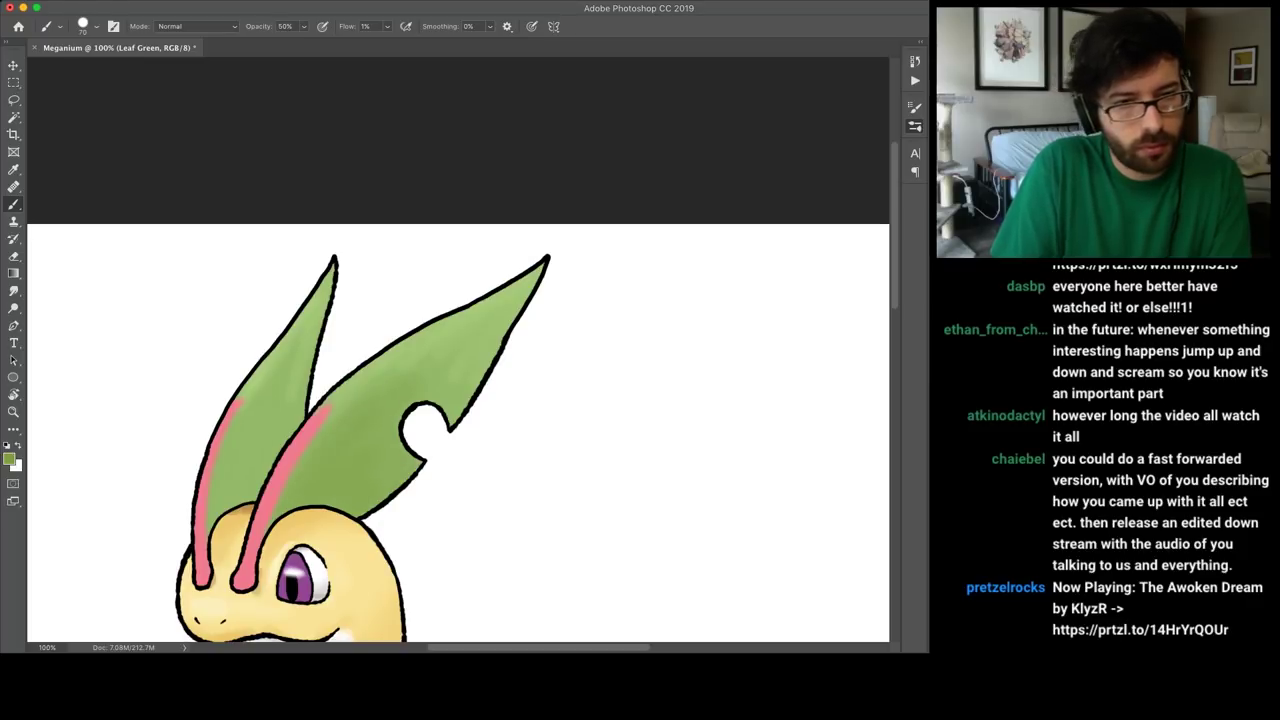
mouse_move(236, 484)
mouse_down()
mouse_move(260, 430)
mouse_move(265, 448)
mouse_move(274, 428)
mouse_up()
key(super+z)
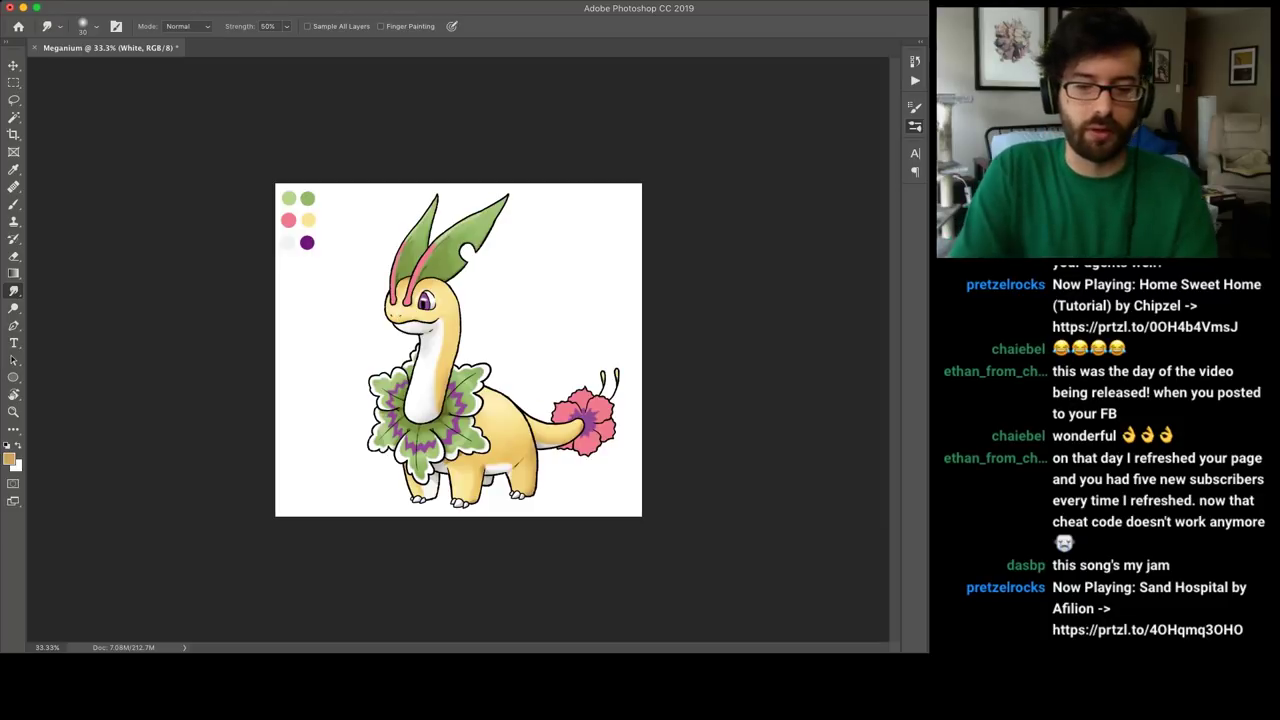
Darken the lower edge of the purple iris around the pupil with small dark purple brush strokes on the Purple layer.
key(super+equal)
key(super+equal)
key(super+equal)
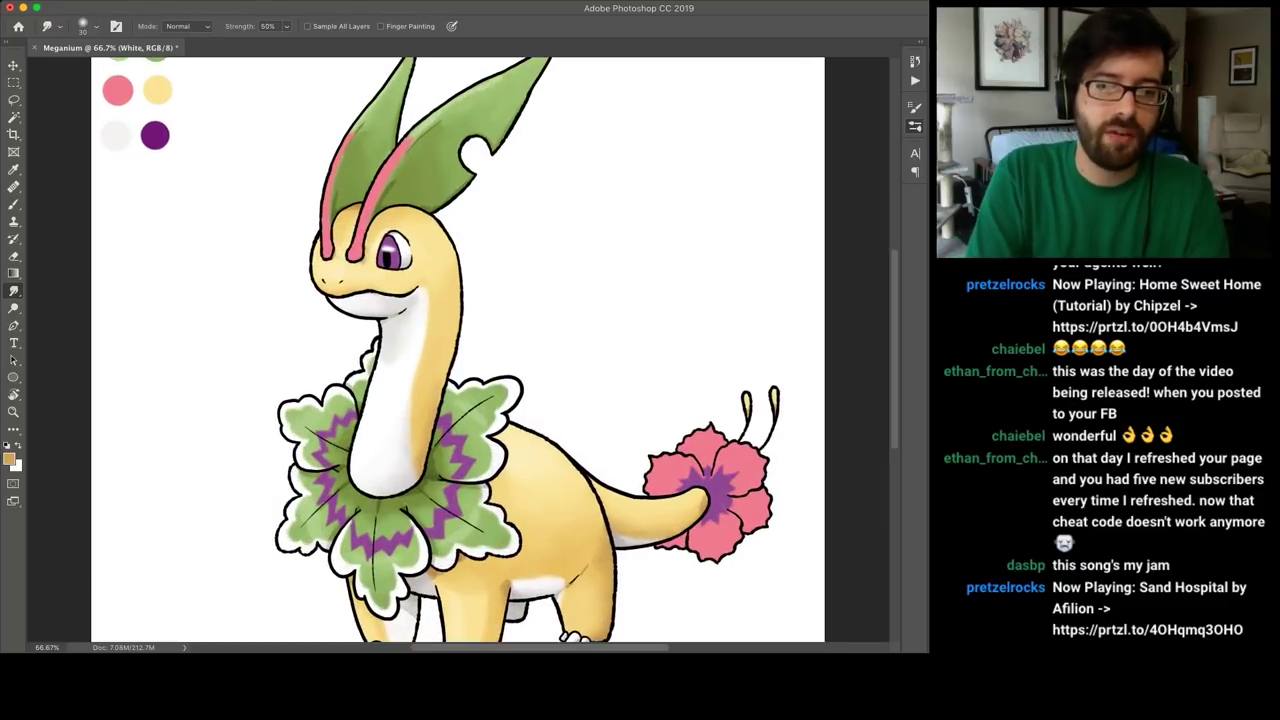
scroll(457, 350, right, 10)
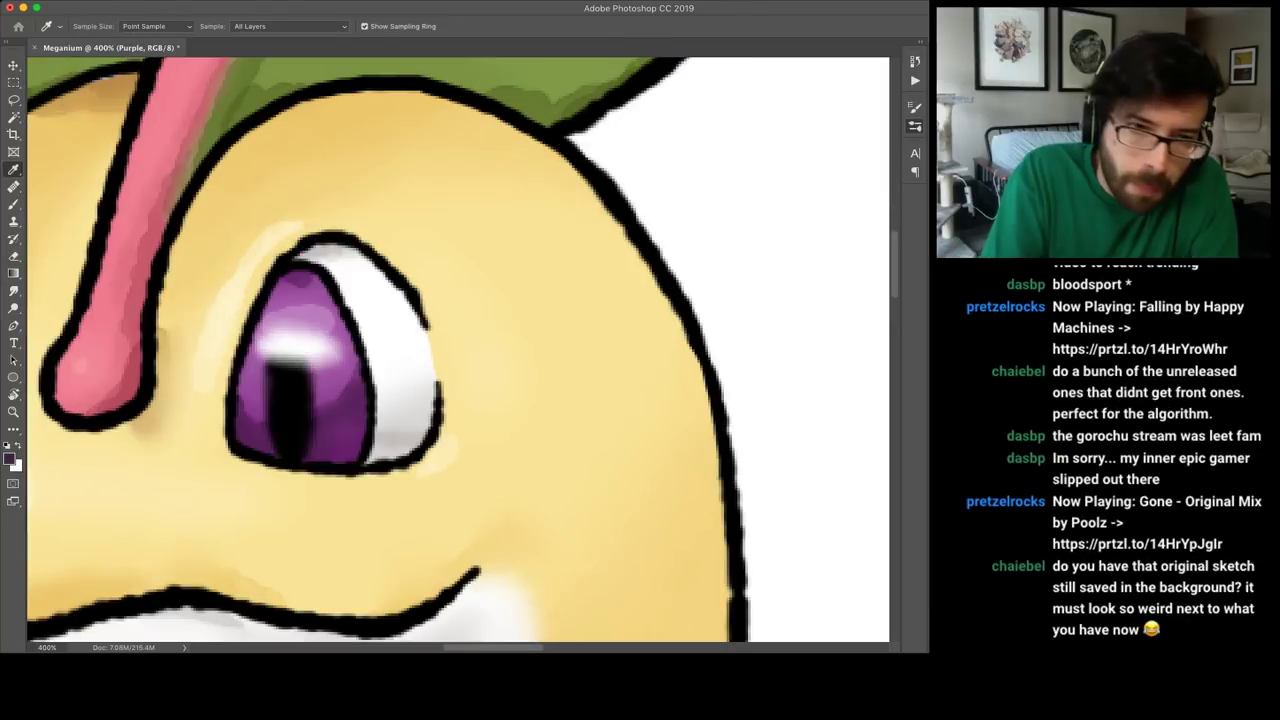
key(b)
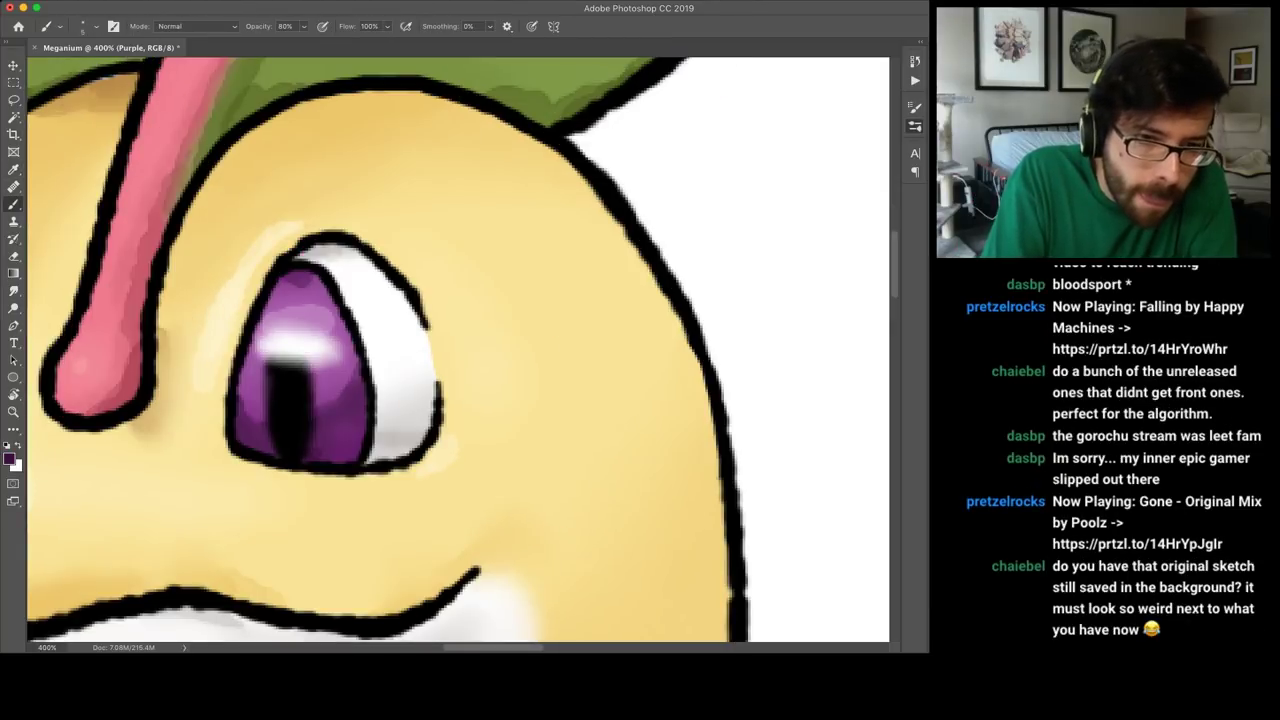
mouse_move(318, 444)
mouse_down()
mouse_move(346, 437)
mouse_move(361, 412)
mouse_move(330, 425)
mouse_move(346, 414)
mouse_up()
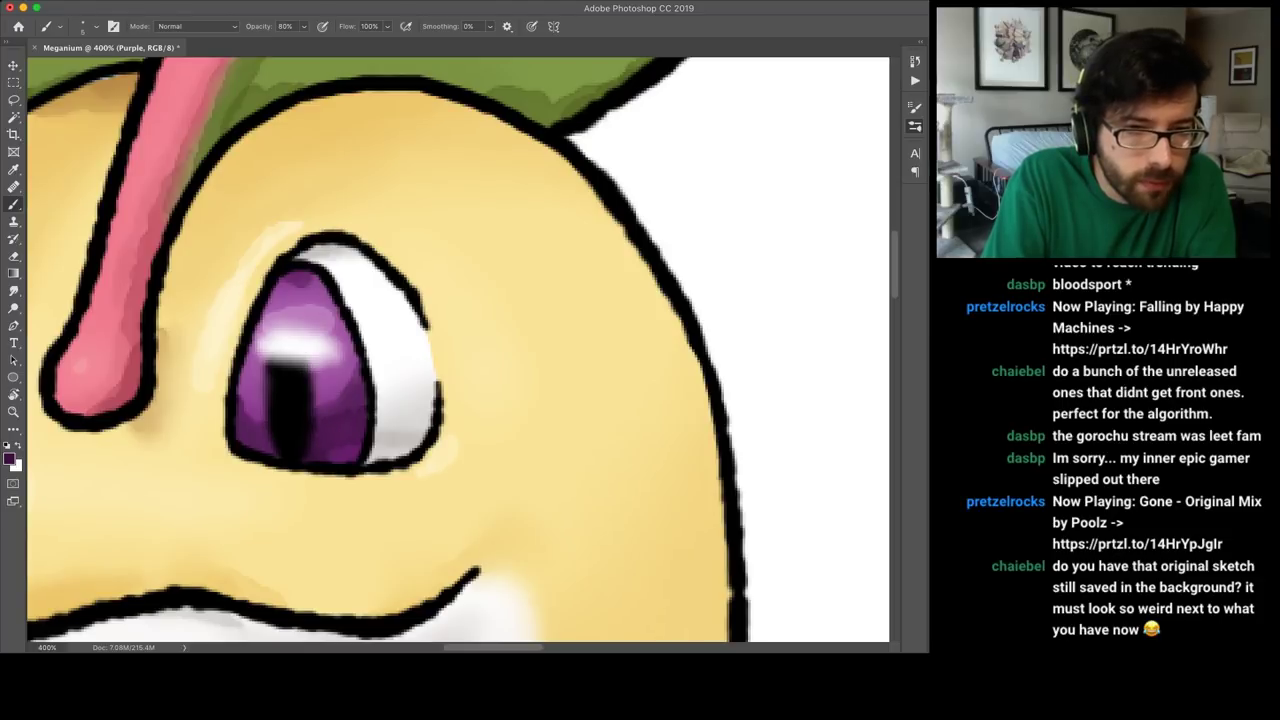
click(317, 407)
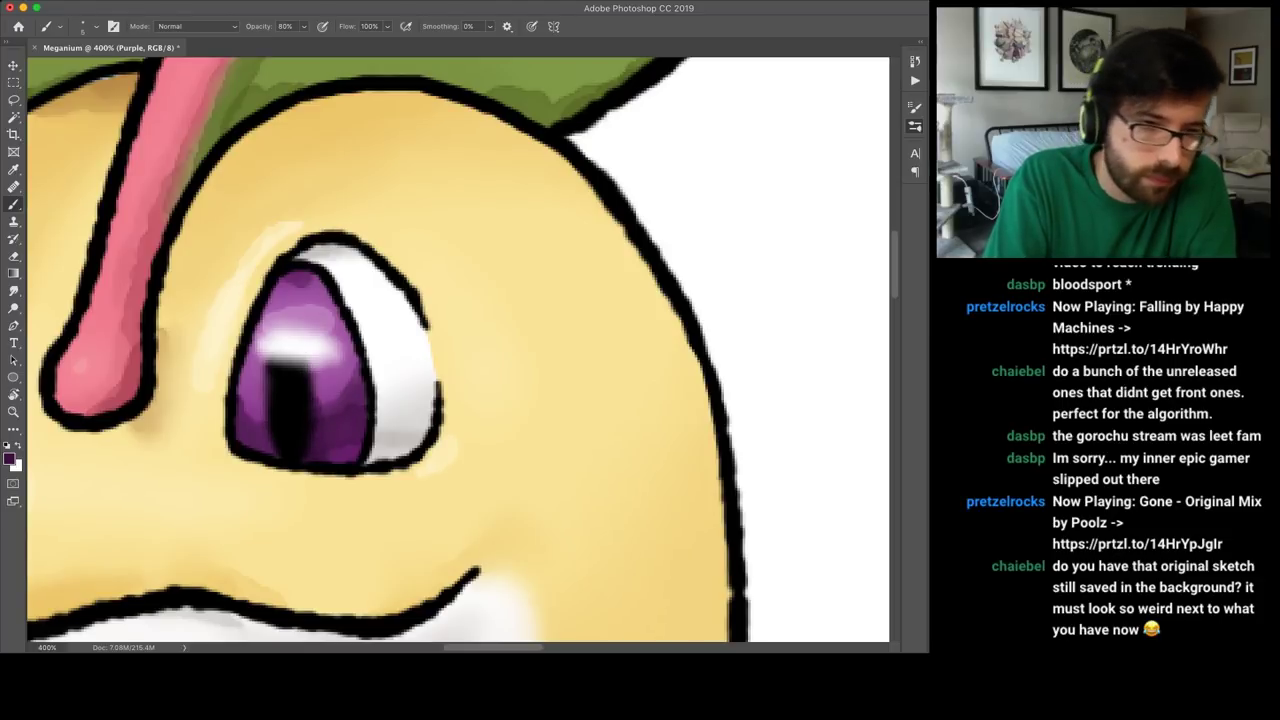
drag(242, 440, 268, 450)
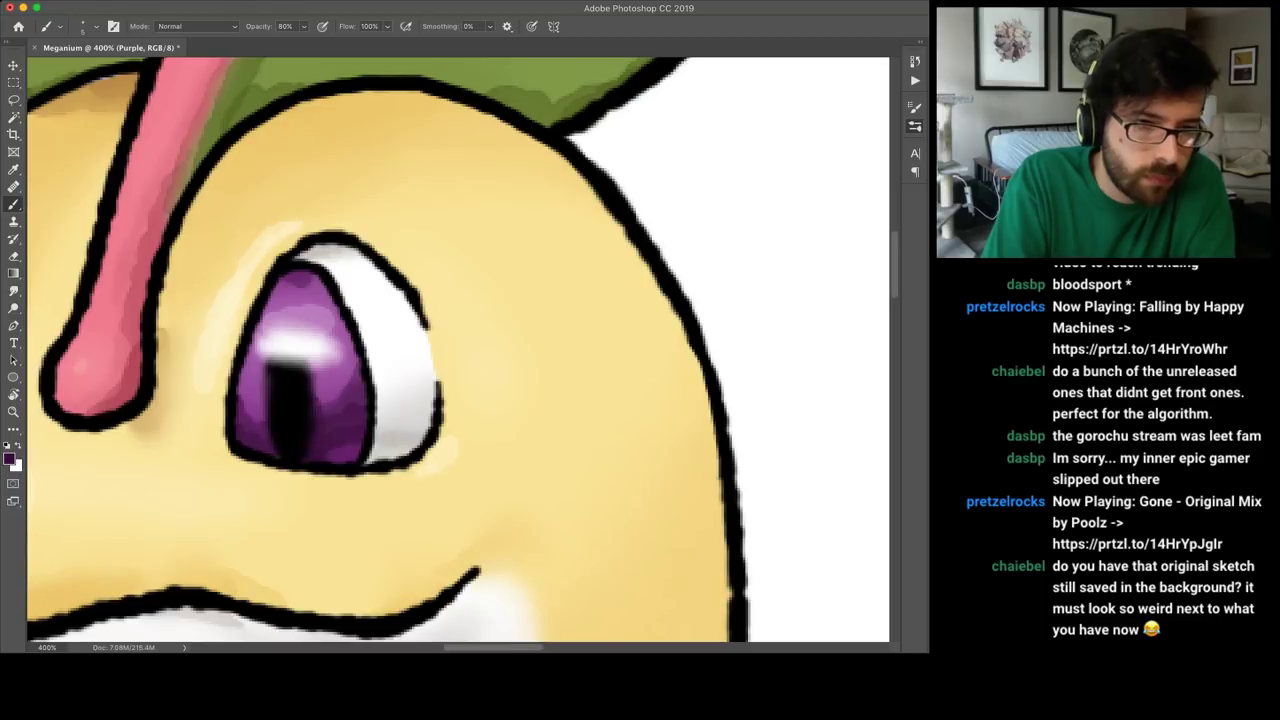
click(264, 423)
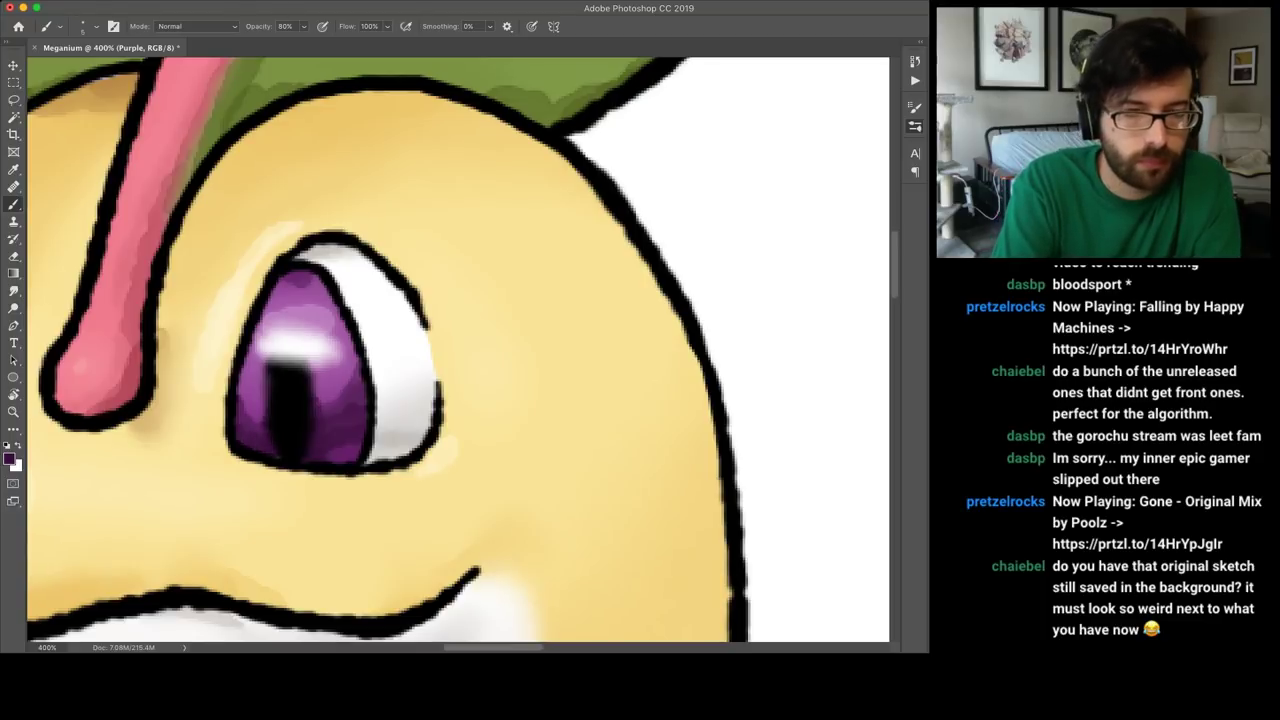
Undo the last two dark purple brush strokes on the iris.
key(super+0)
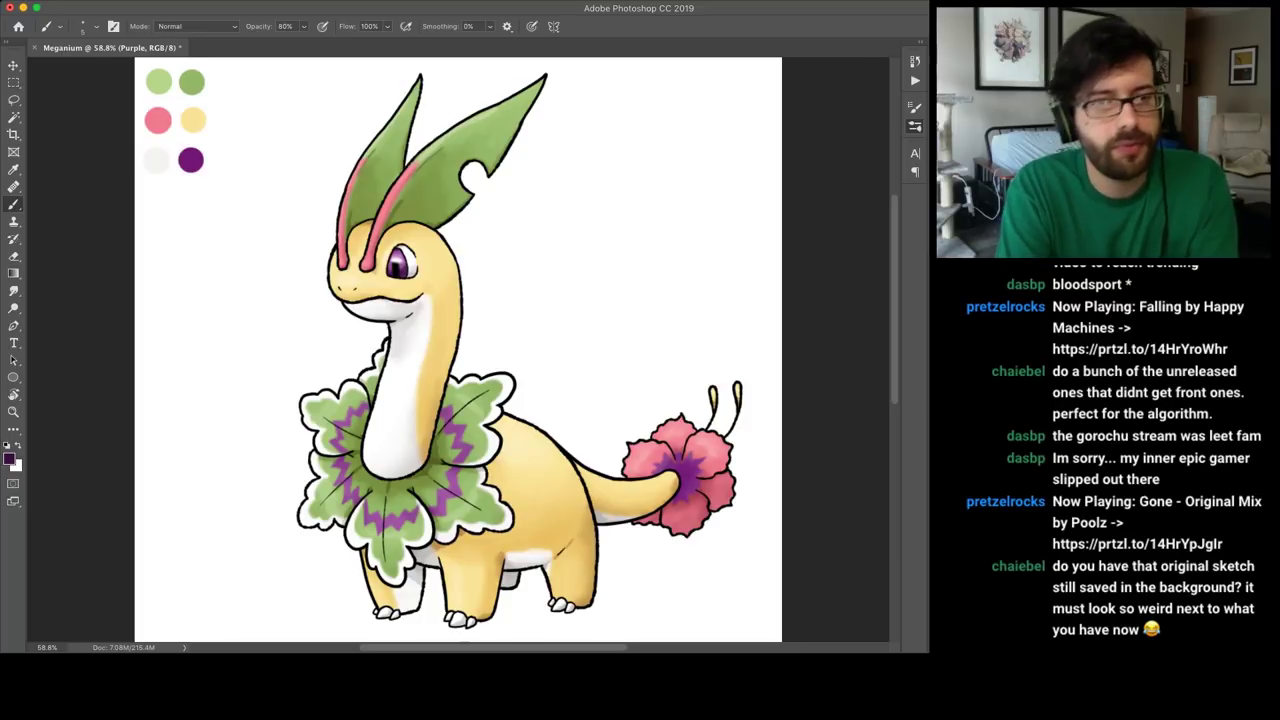
key(super+equal)
key(super+equal)
key(super+equal)
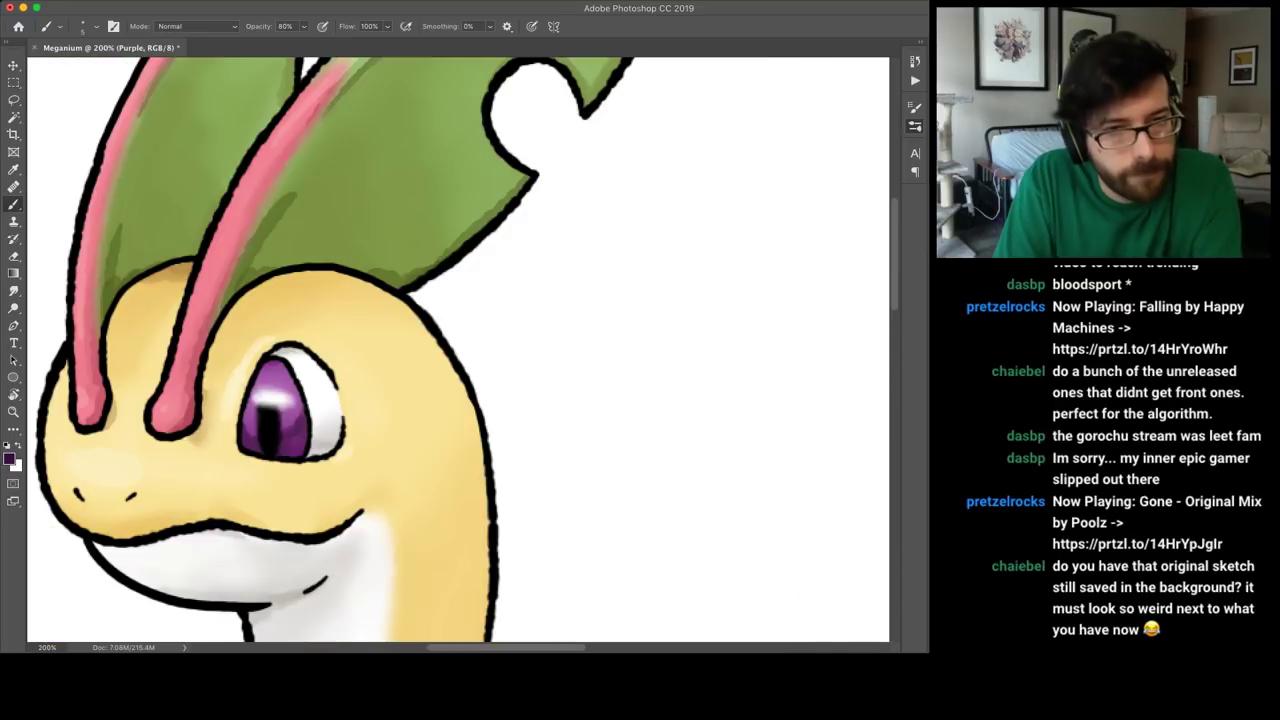
key(super+z)
key(super+z)
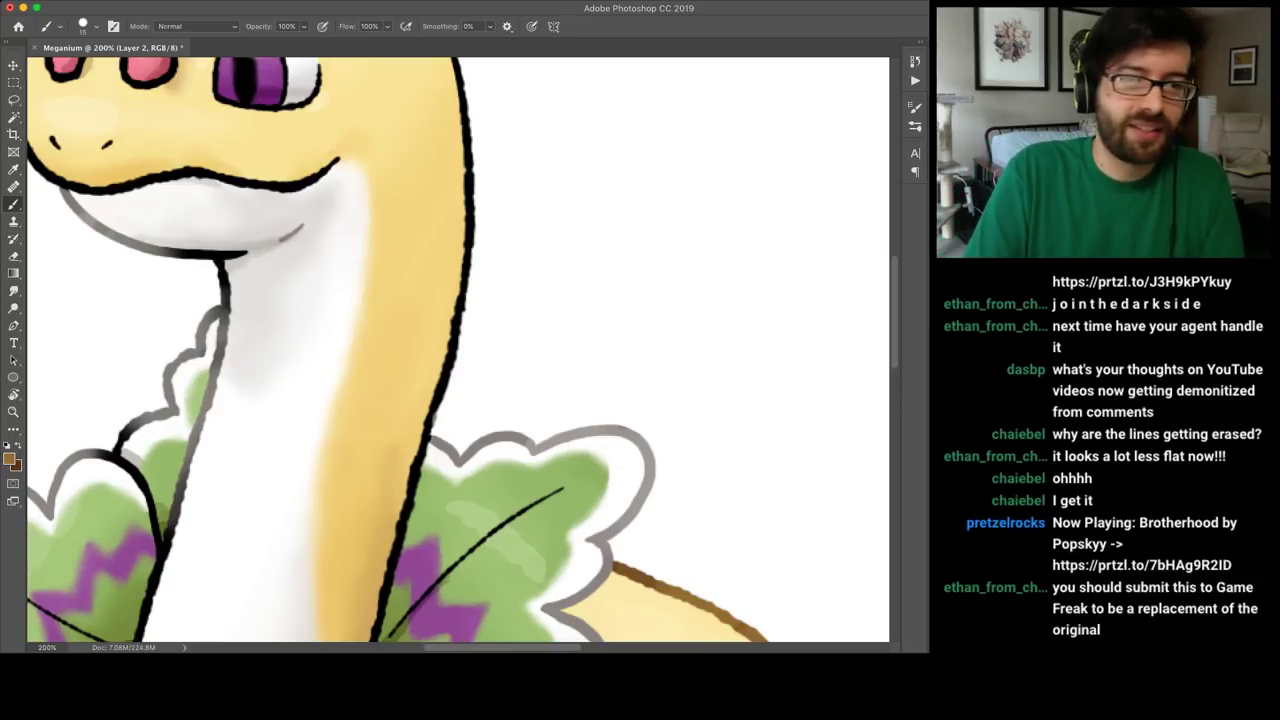
Recolor the black outlines of the snout, nostrils, front of the mouth and outer eye with brown on Layer 2.
scroll(458, 349, up, 5)
scroll(458, 349, left, 6)
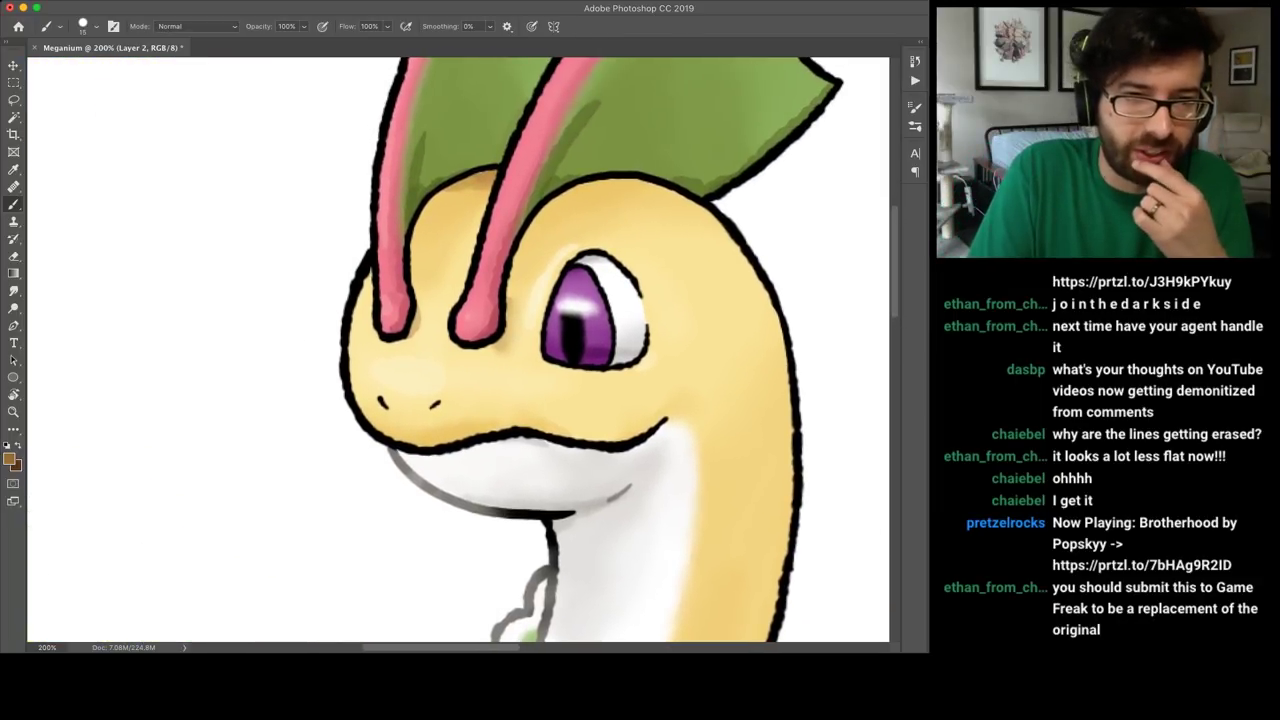
mouse_move(349, 332)
mouse_down()
mouse_move(368, 250)
mouse_move(342, 372)
mouse_move(362, 426)
mouse_move(386, 402)
mouse_move(432, 408)
mouse_move(390, 444)
mouse_move(418, 450)
mouse_move(526, 430)
mouse_up()
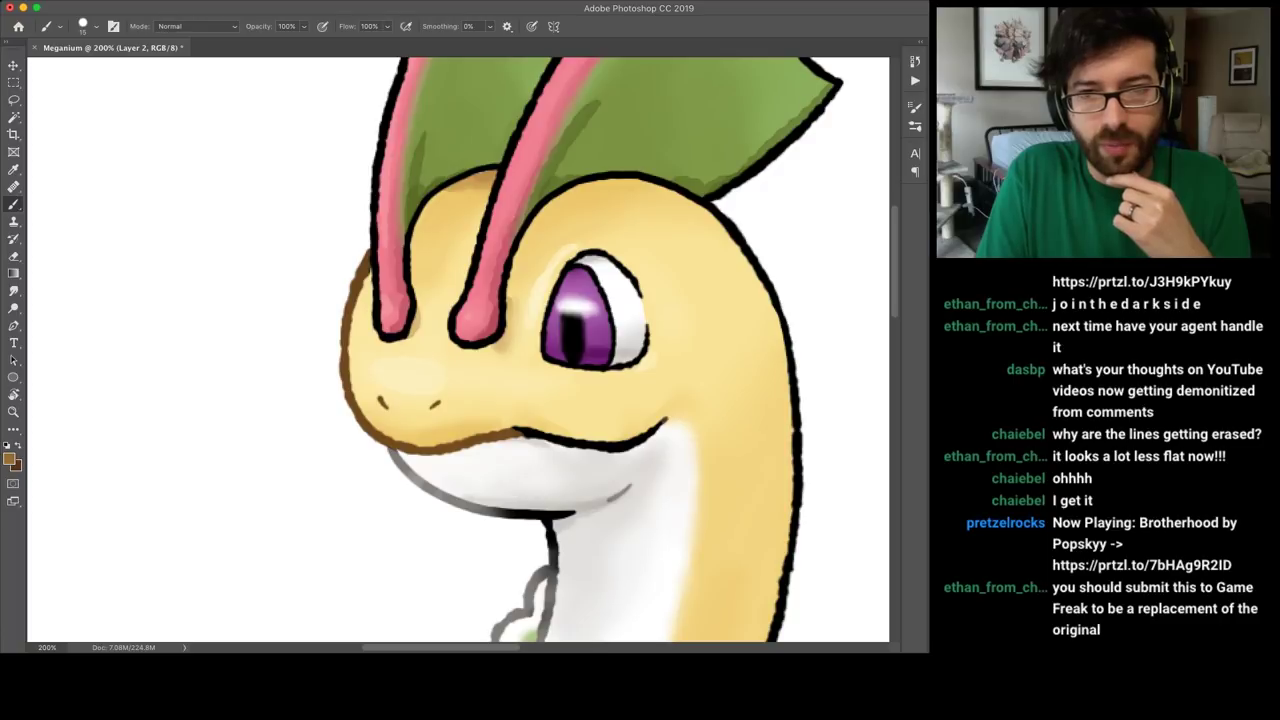
drag(640, 295, 616, 264)
drag(647, 326, 639, 358)
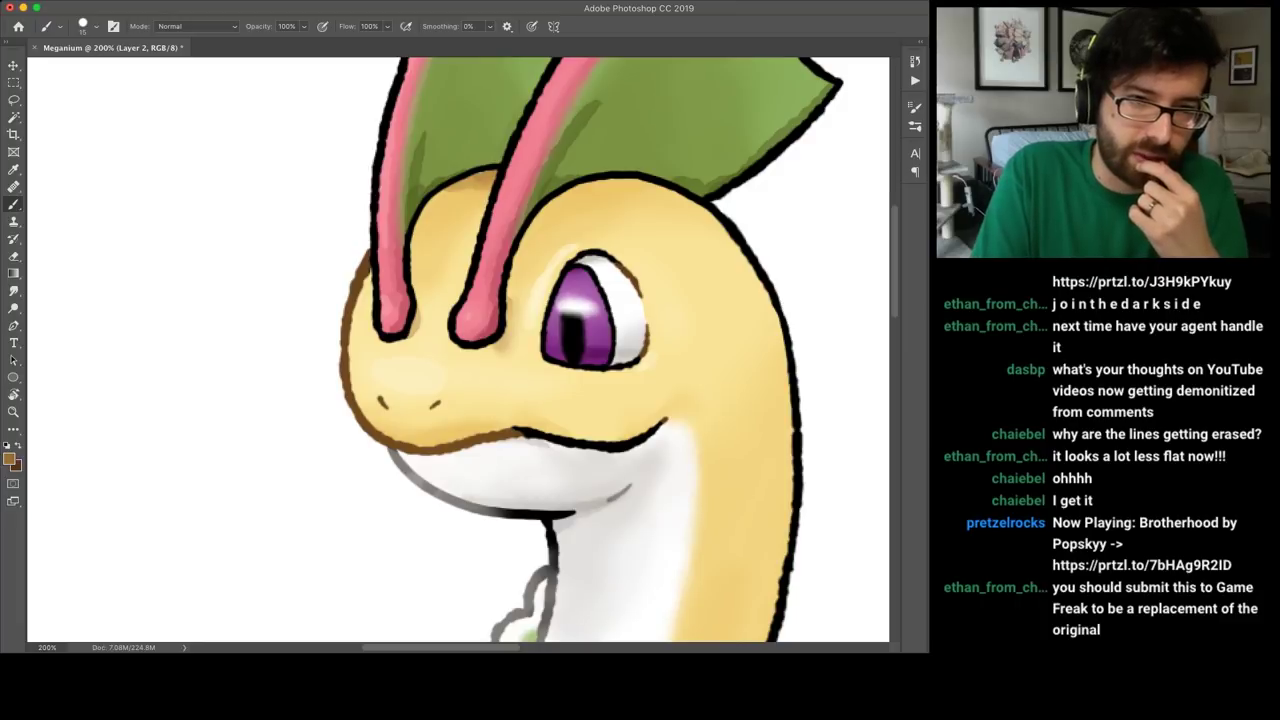
drag(344, 336, 347, 388)
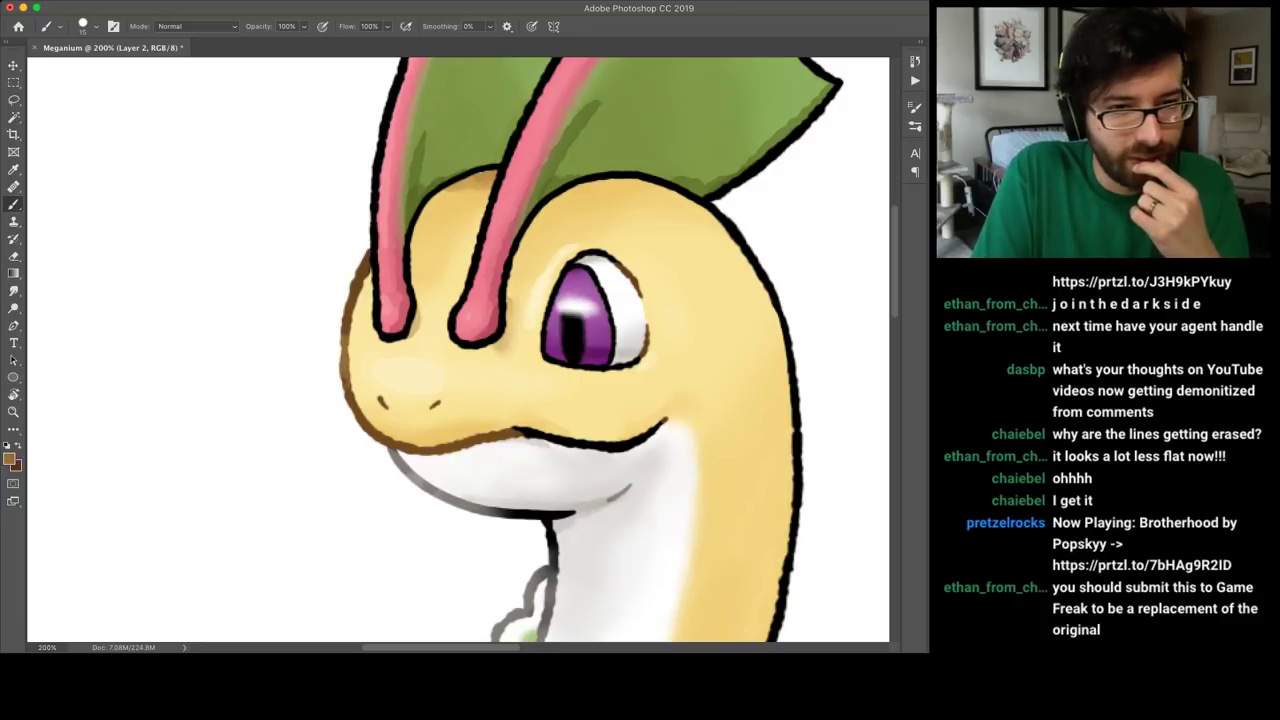
drag(350, 304, 345, 350)
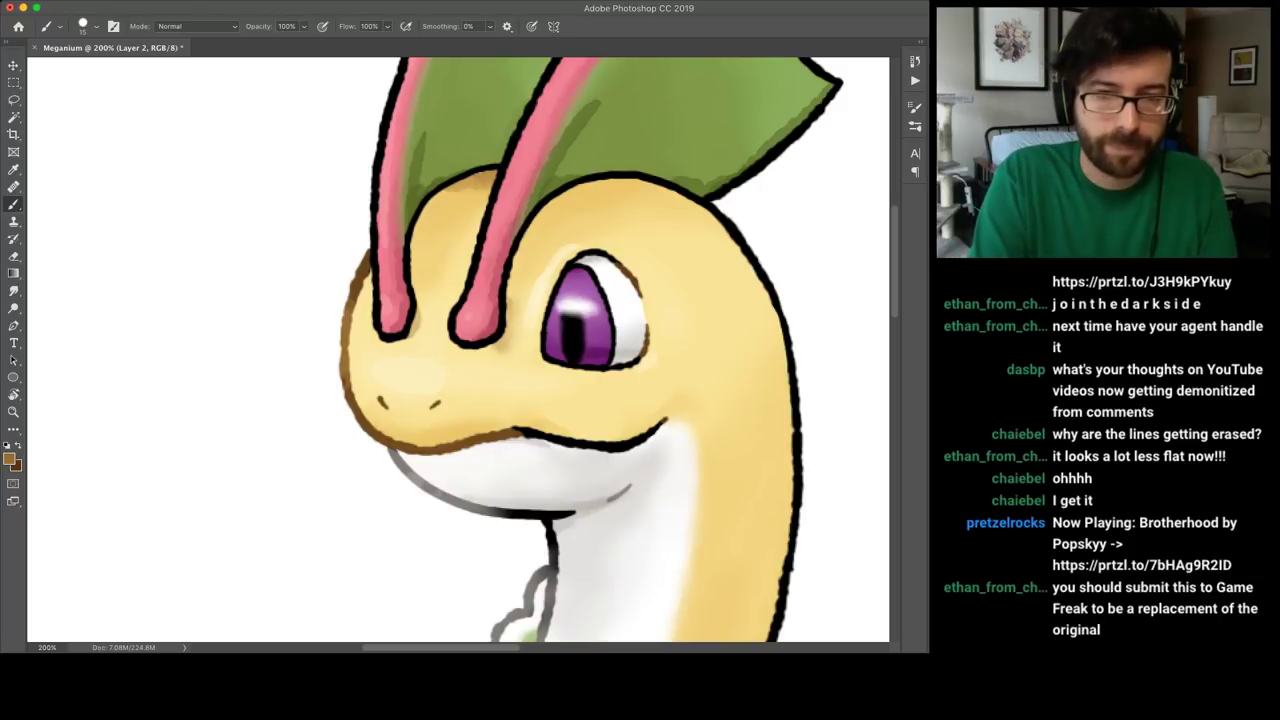
scroll(457, 350, down, 5)
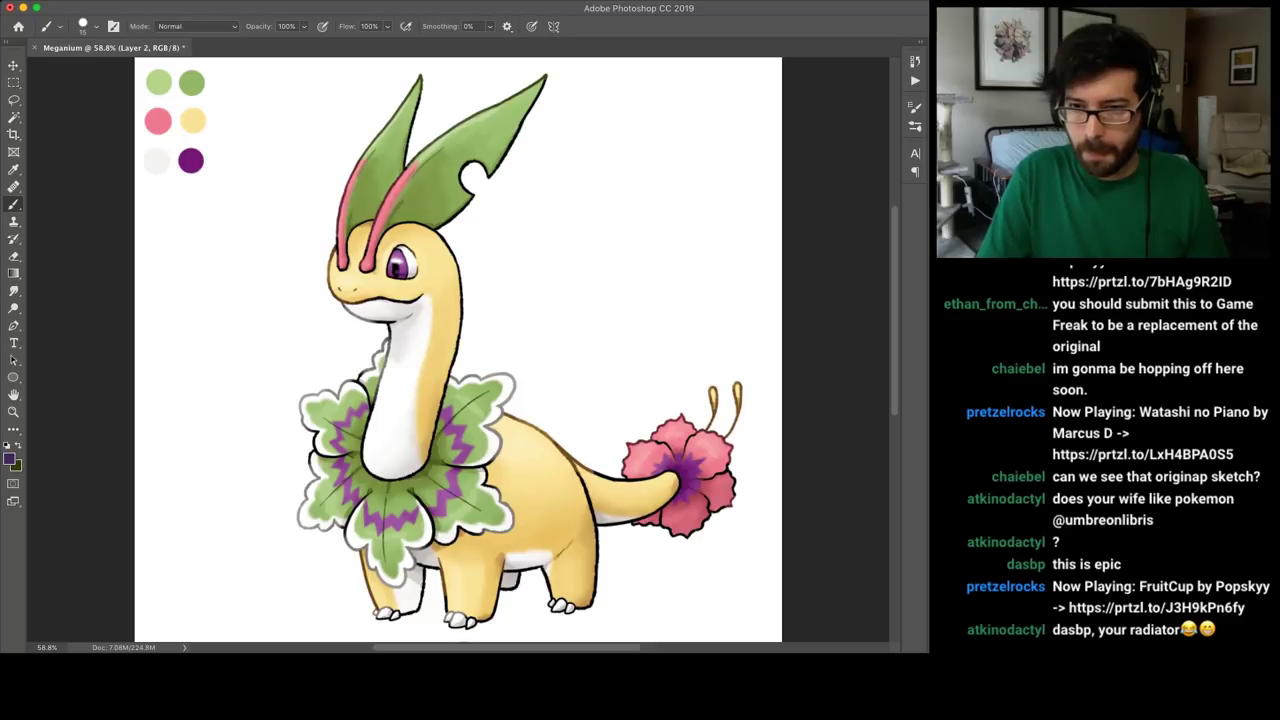
Switch to the Purple layer for work on the tail flower and reset the foreground and background colors to black and white.
key(alt+[)
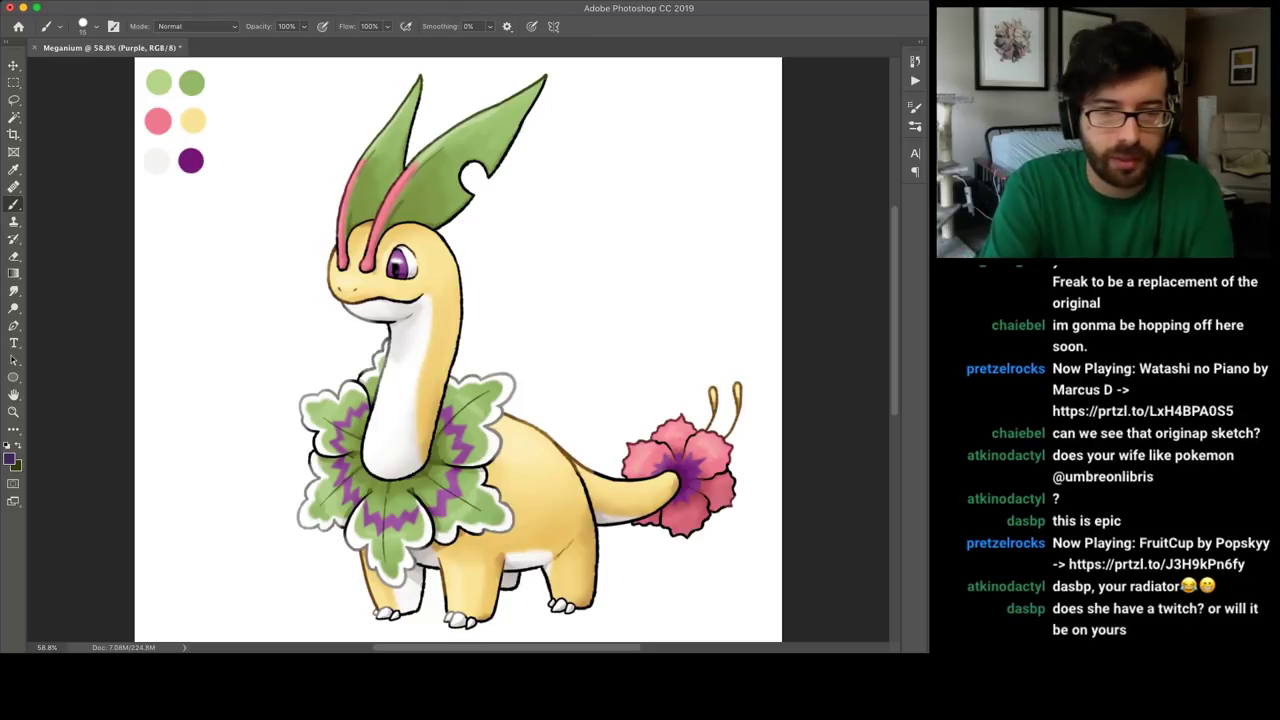
key(super+=)
key(super+=)
key(super+=)
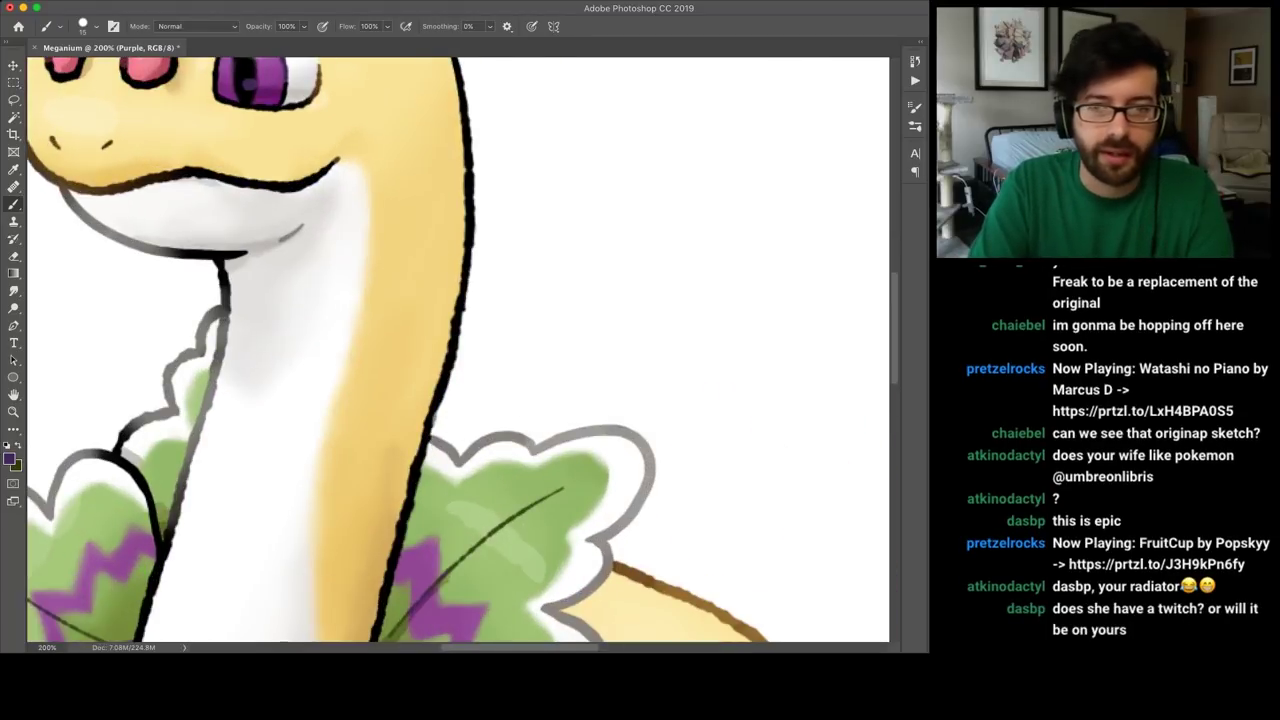
drag(640, 520, 296, 150)
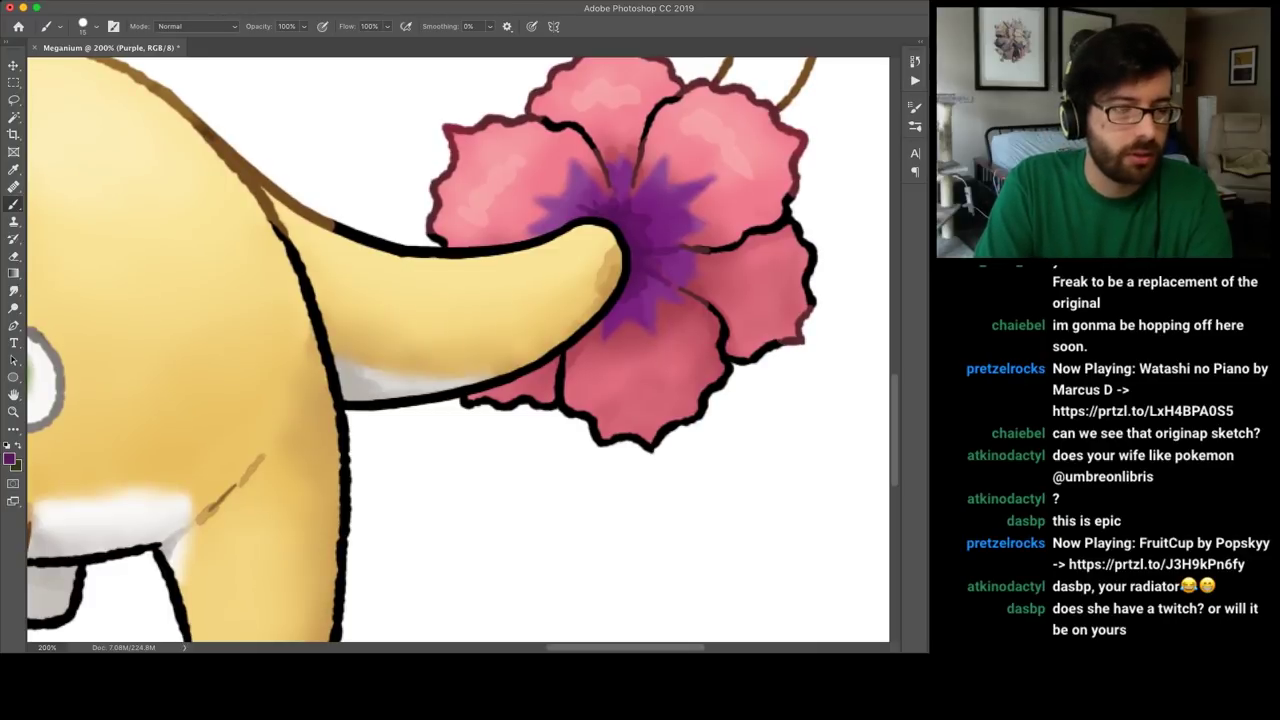
key(d)
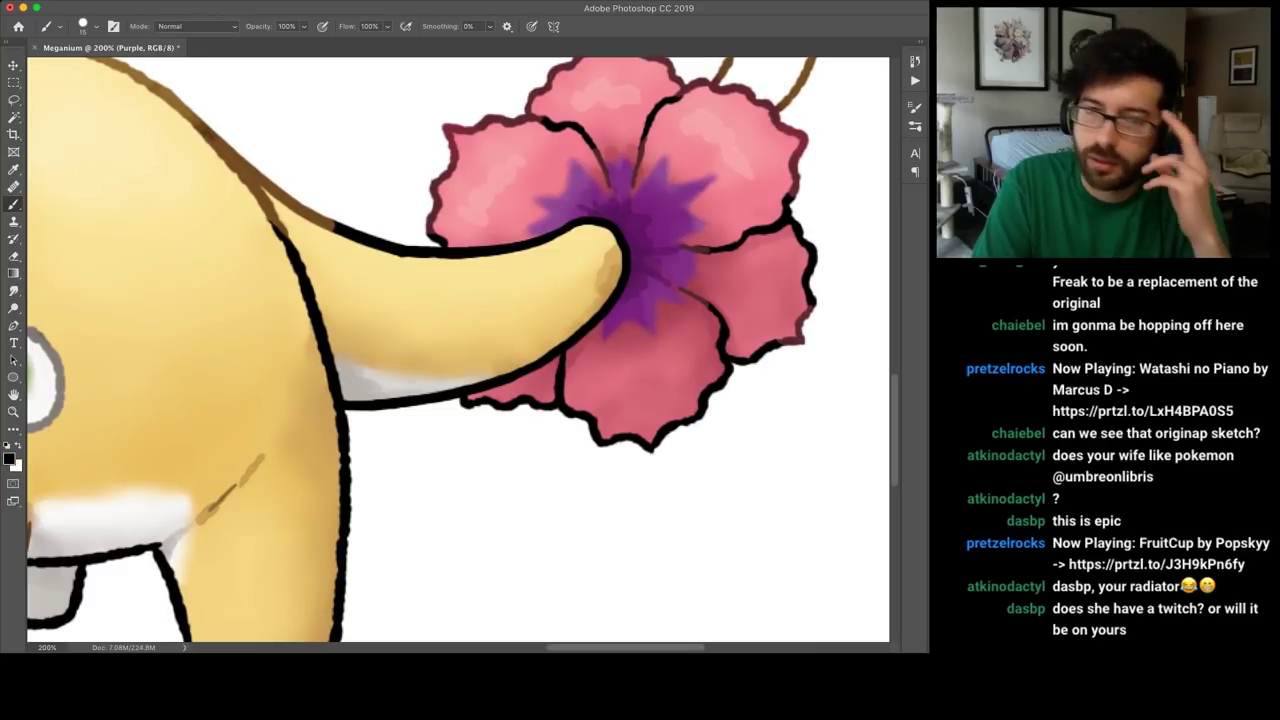